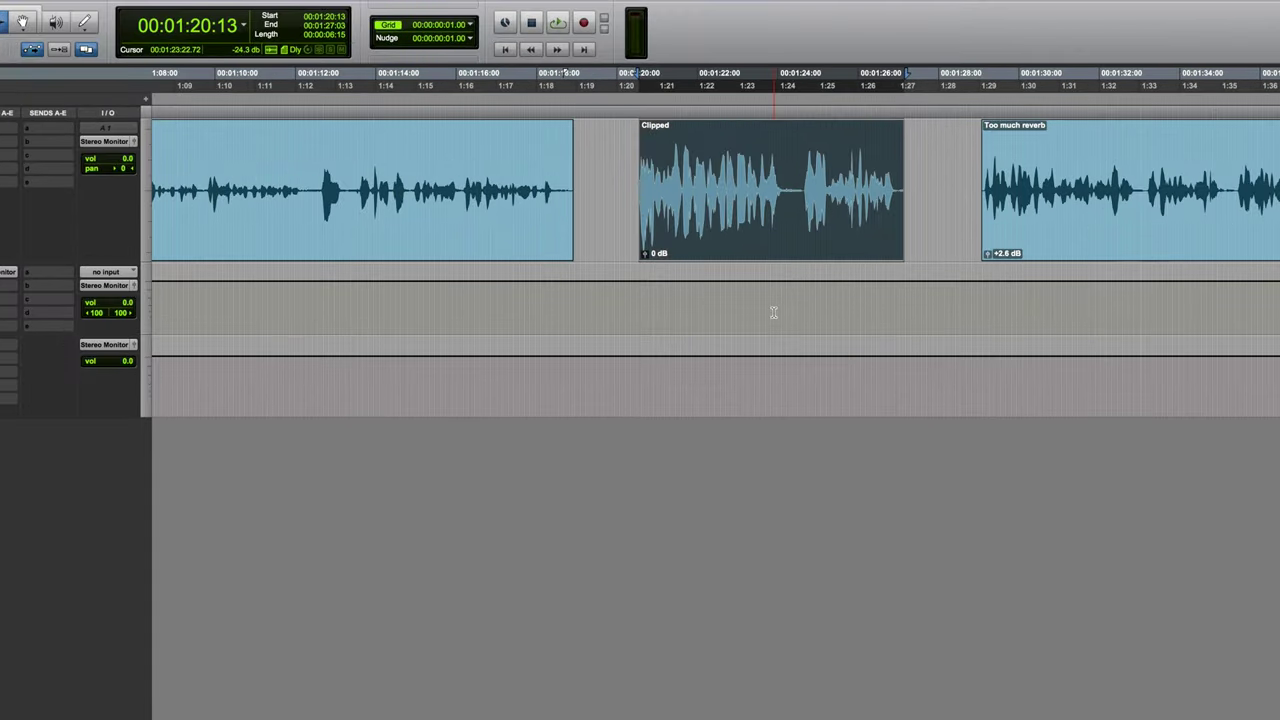
Listen to the Clipped clip and open the RX 7 De-clip processor for it.
key(space)
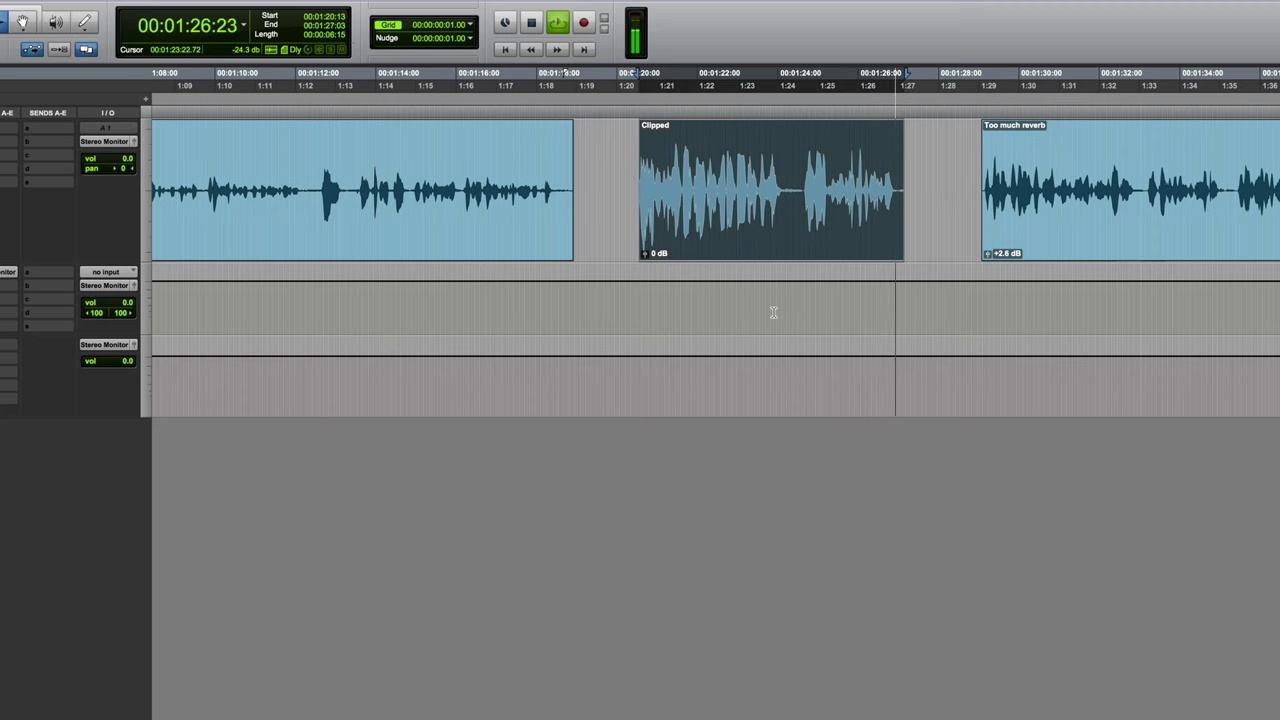
key(space)
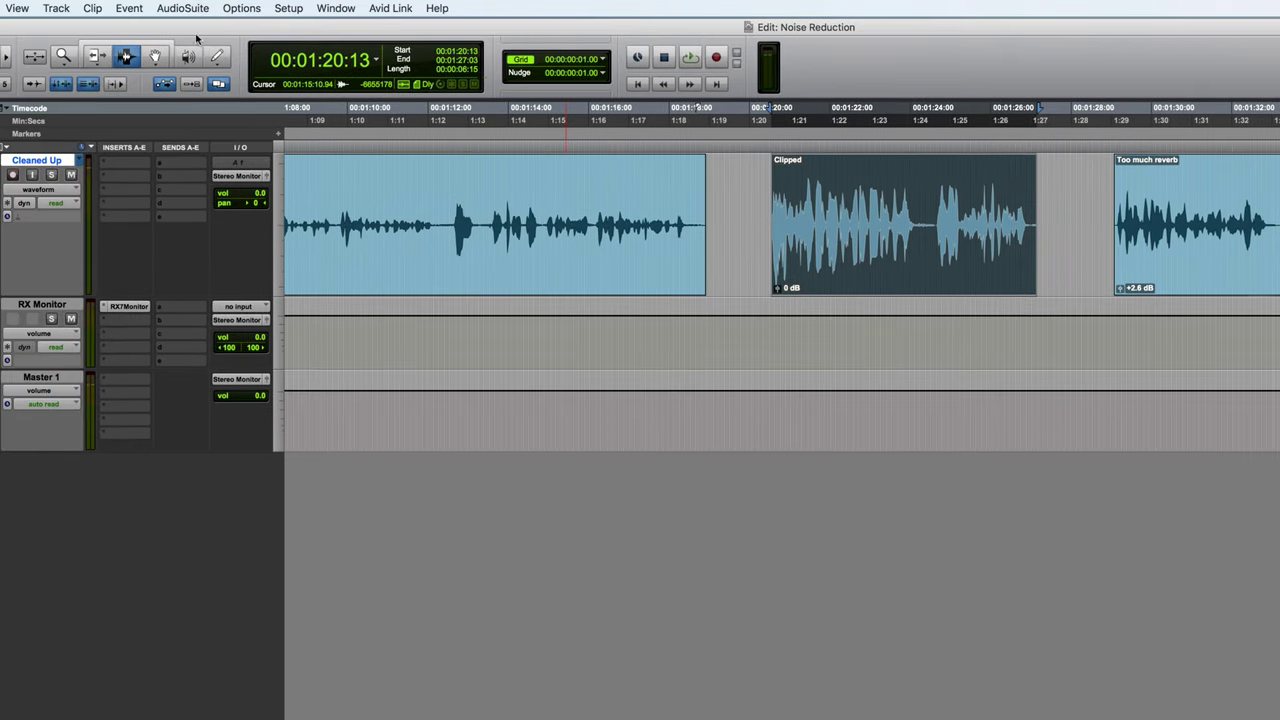
click(184, 9)
mouse_move(218, 128)
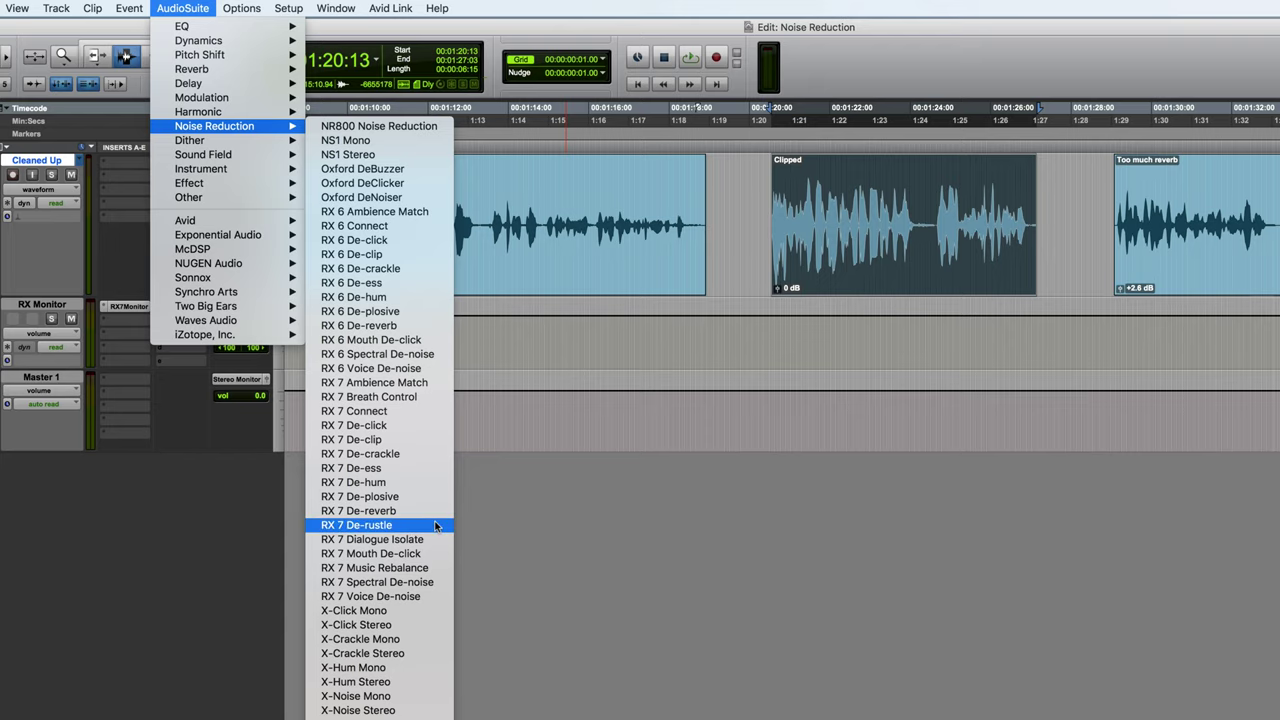
click(394, 446)
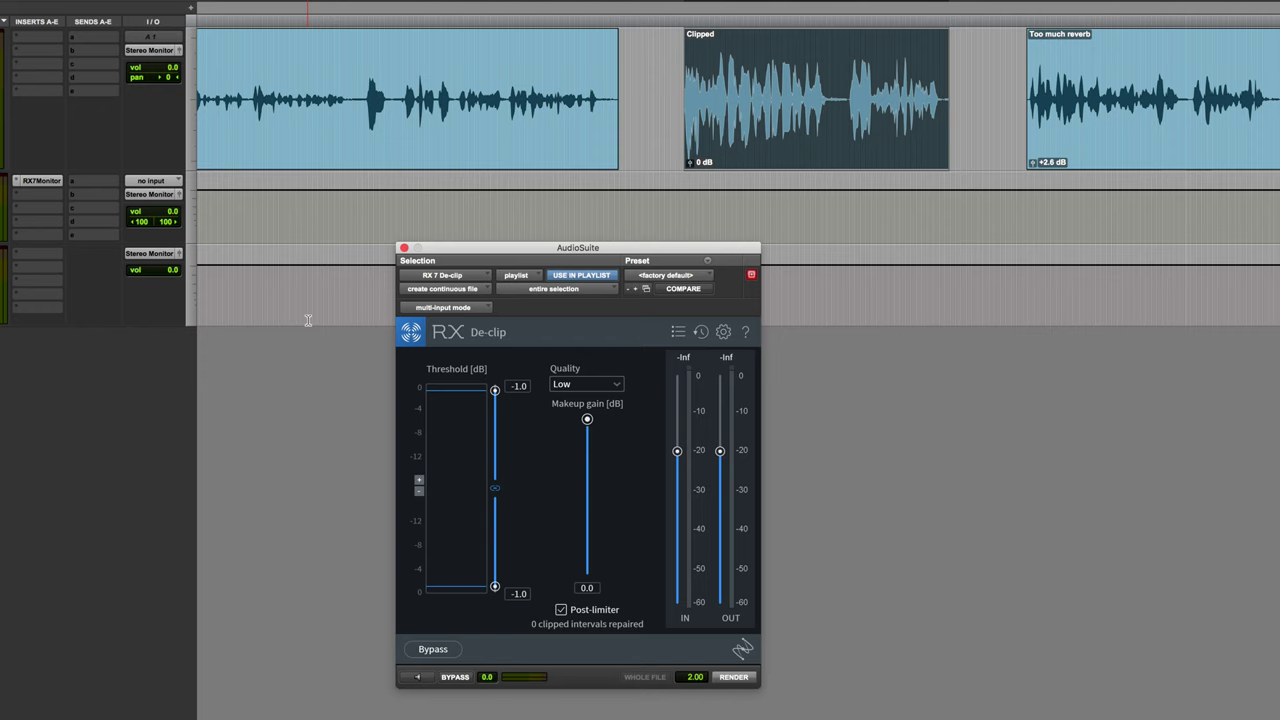
drag(527, 252, 757, 277)
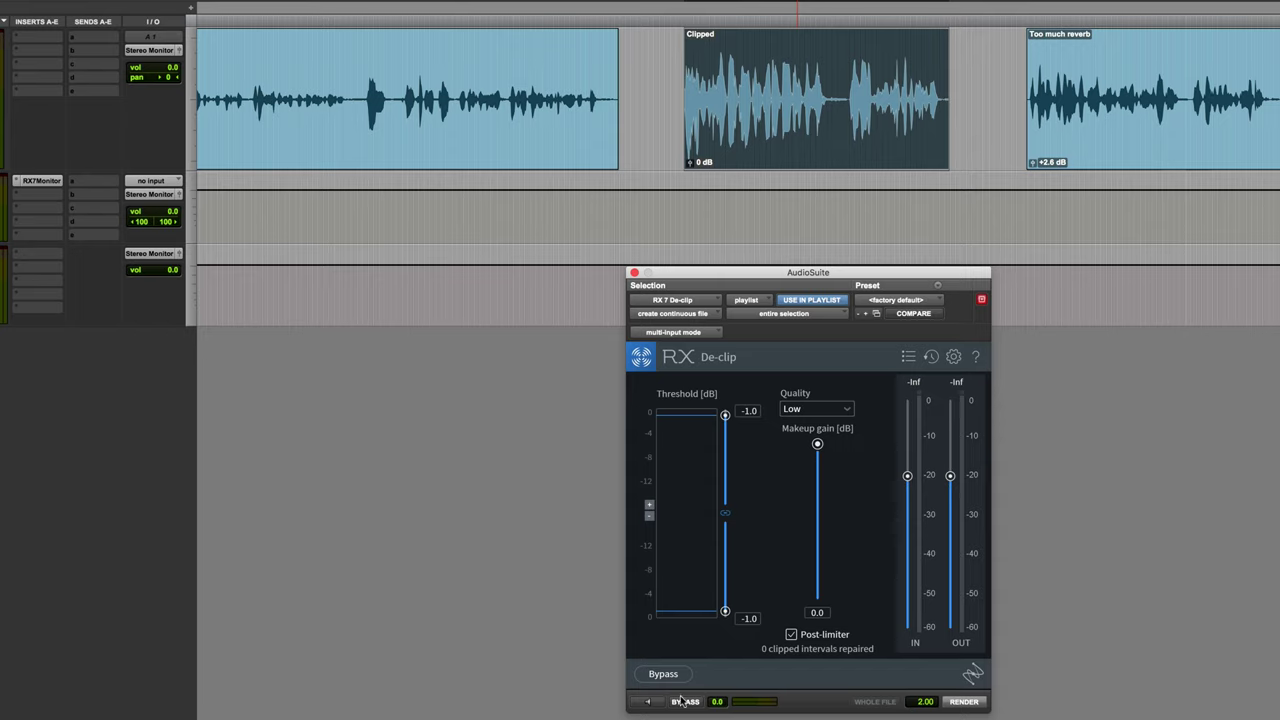
Try linked De-clip thresholds of -4.5, -8.3 and 0.0 dB and preview the clip.
drag(725, 415, 725, 437)
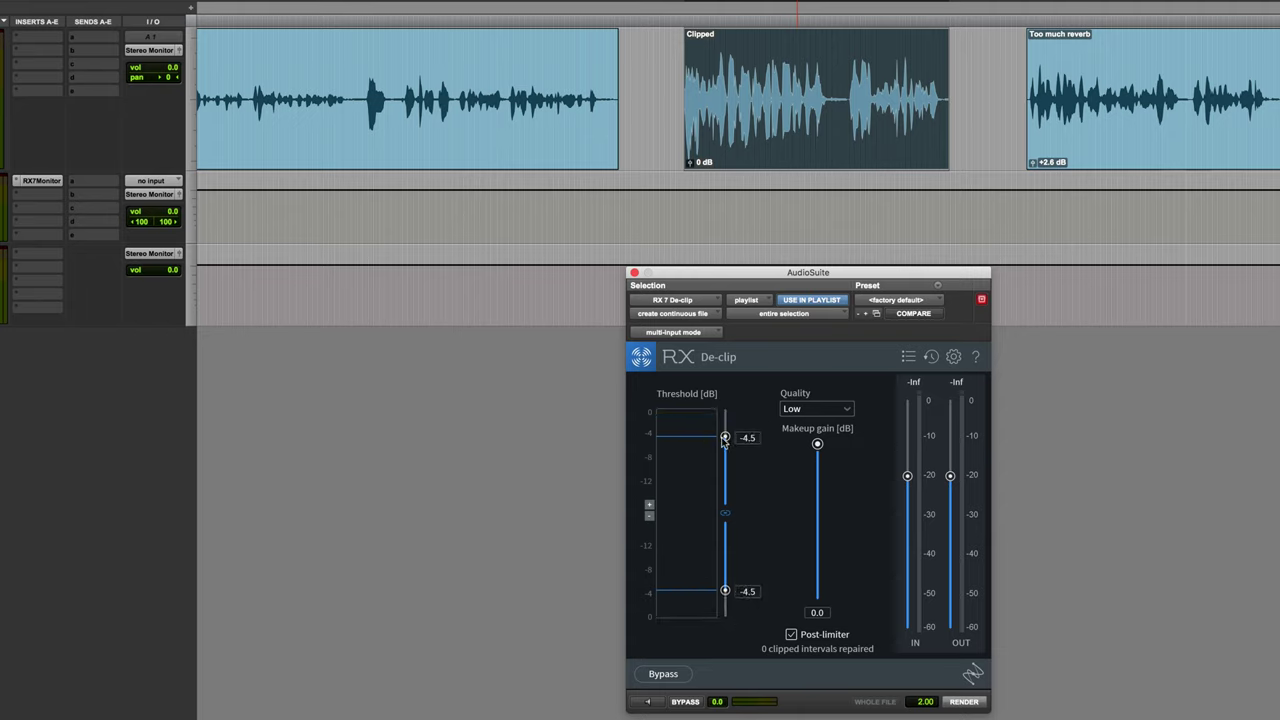
mouse_move(725, 437)
mouse_down()
mouse_move(725, 411)
mouse_move(721, 460)
mouse_up()
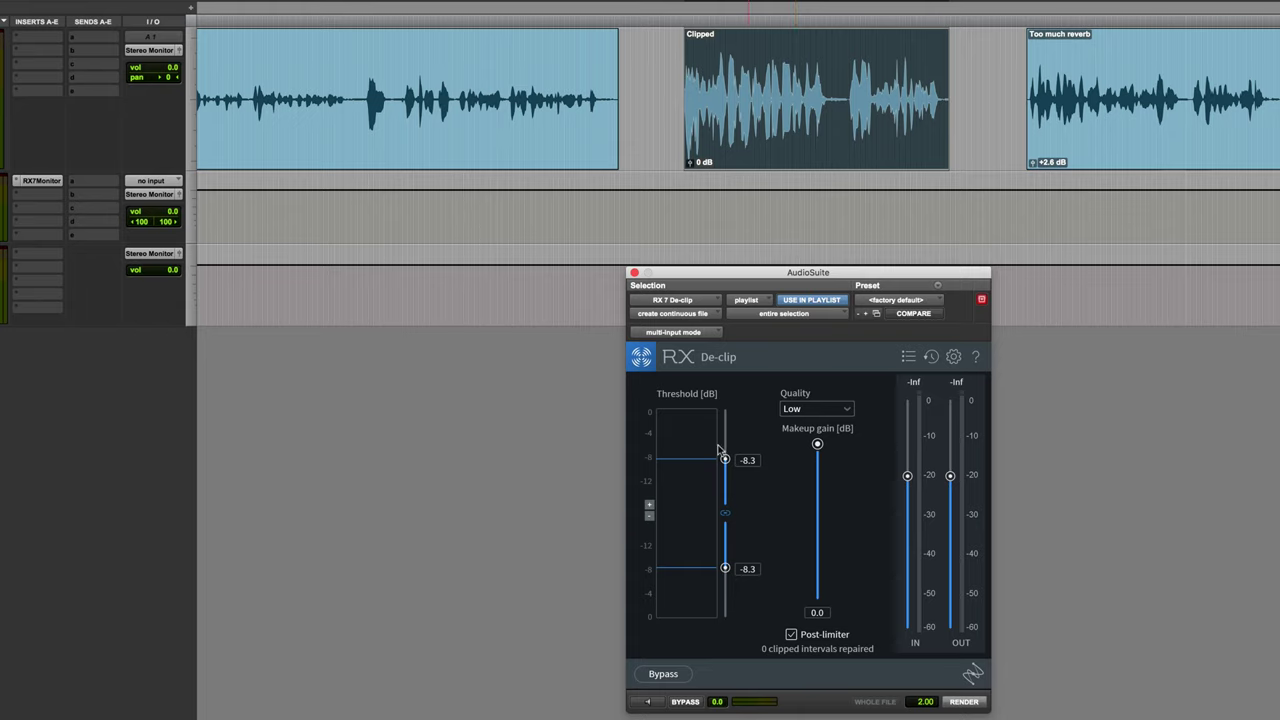
drag(725, 459, 729, 384)
click(647, 703)
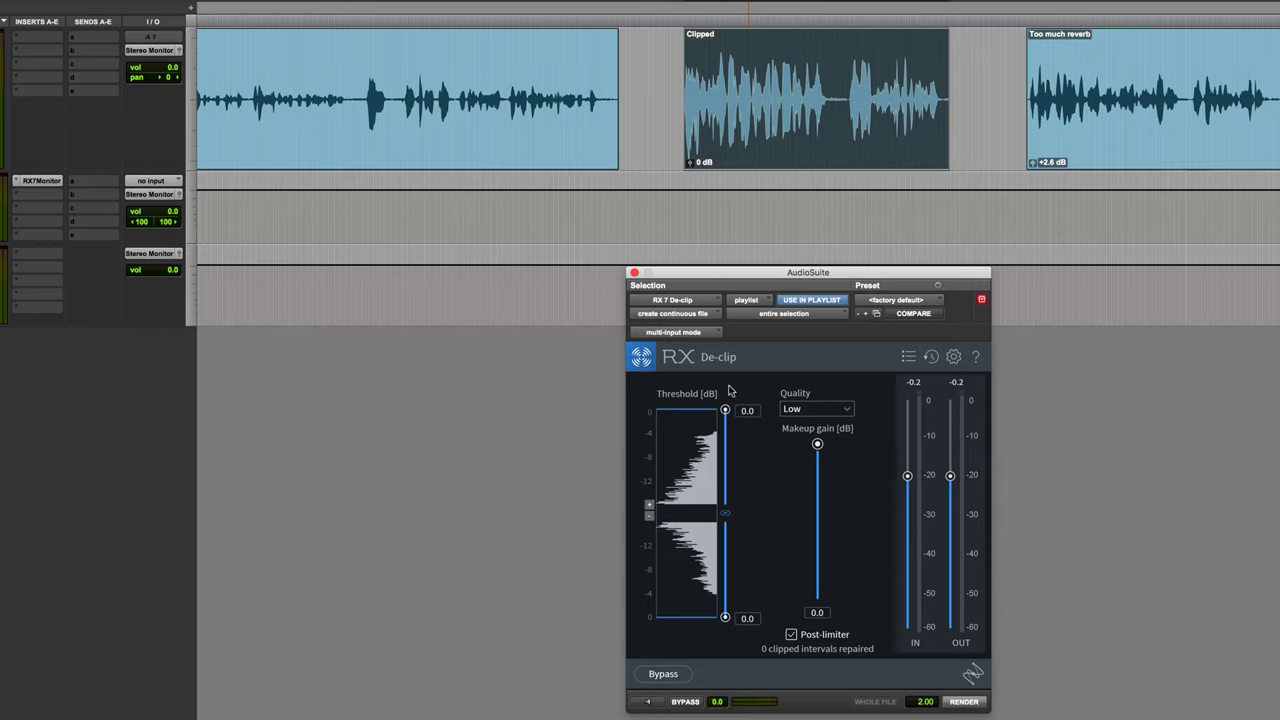
mouse_move(726, 414)
mouse_down()
mouse_move(726, 432)
mouse_move(726, 413)
mouse_up()
Set the De-clip quality to High and lower the linked thresholds to -6.8 dB while previewing.
click(815, 410)
click(820, 459)
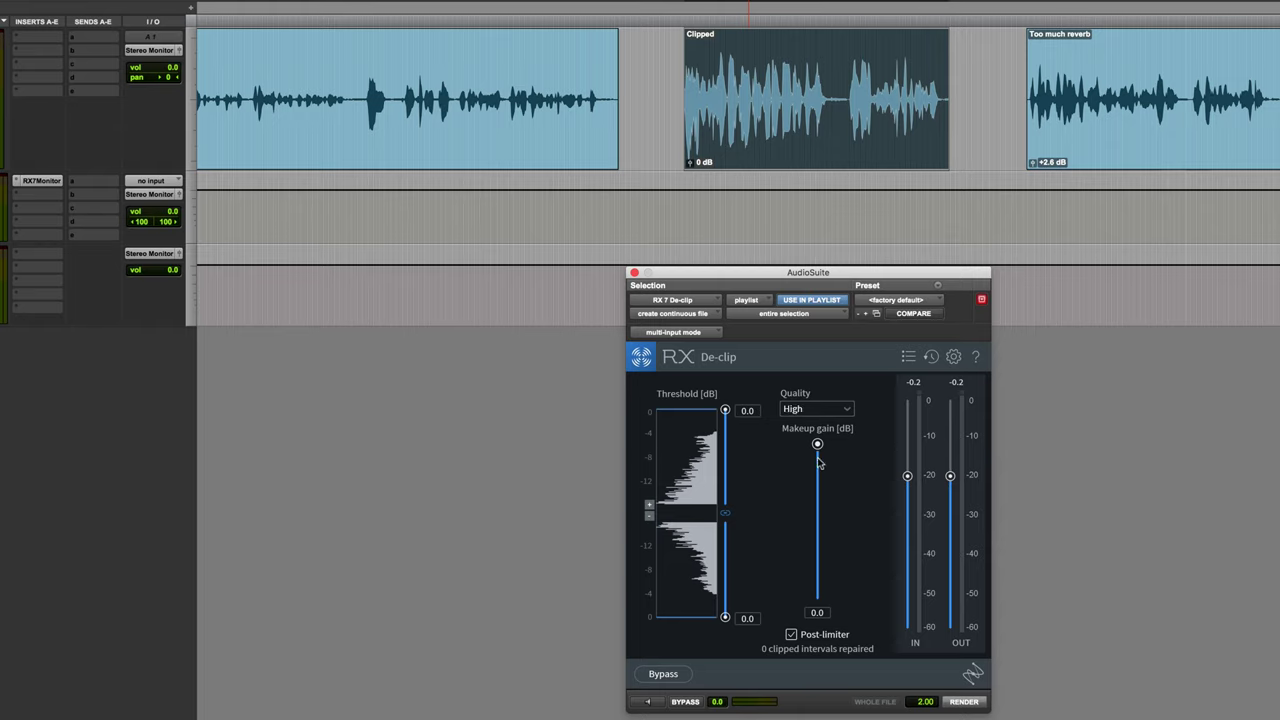
click(648, 706)
drag(725, 411, 722, 456)
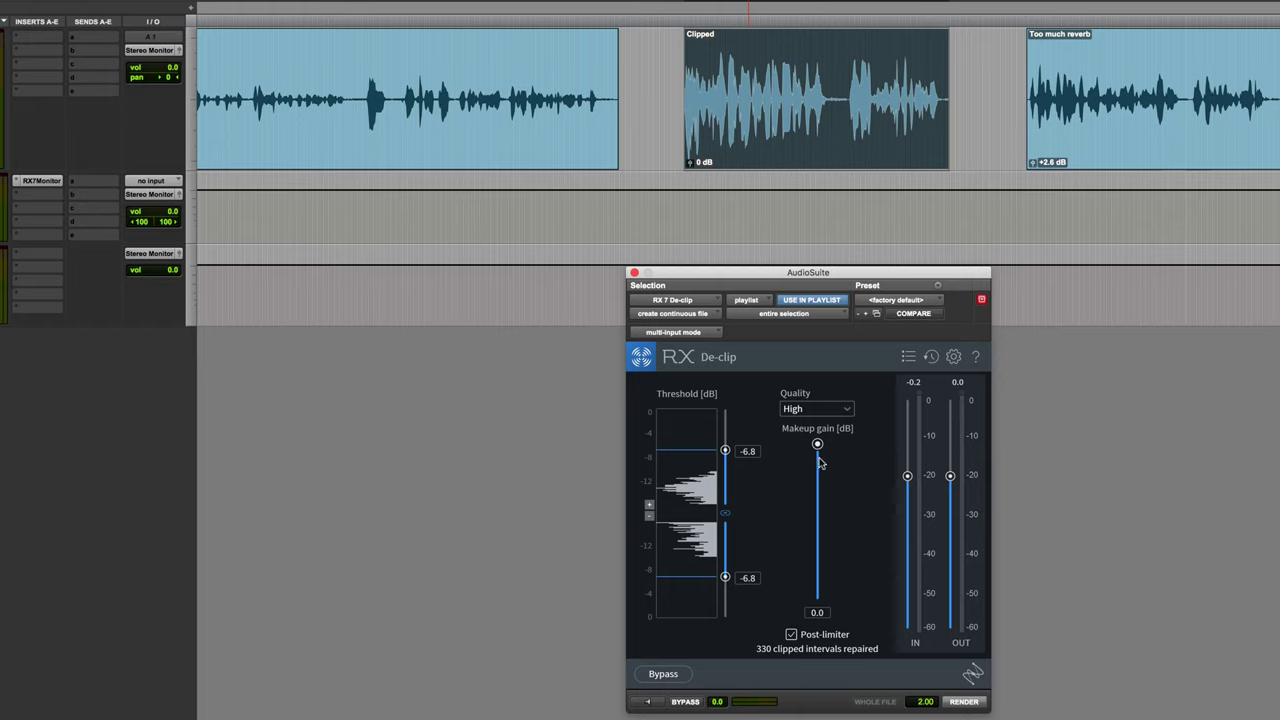
Set the De-clip makeup gain to -4.8 dB and render the processing onto the Clipped clip.
drag(817, 445, 817, 478)
drag(817, 479, 817, 496)
drag(817, 497, 817, 510)
click(965, 702)
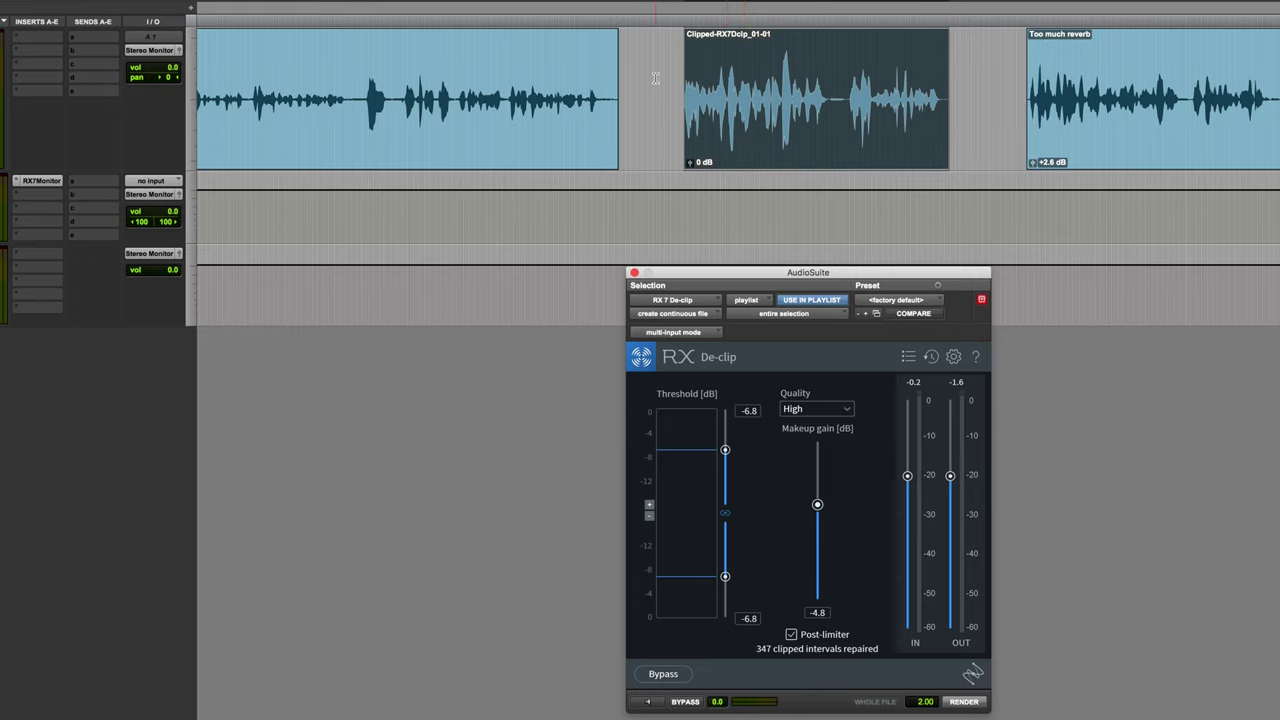
Compare the de-clipped clip with the original by playing both, undoing and redoing the render, and close De-clip.
key(space)
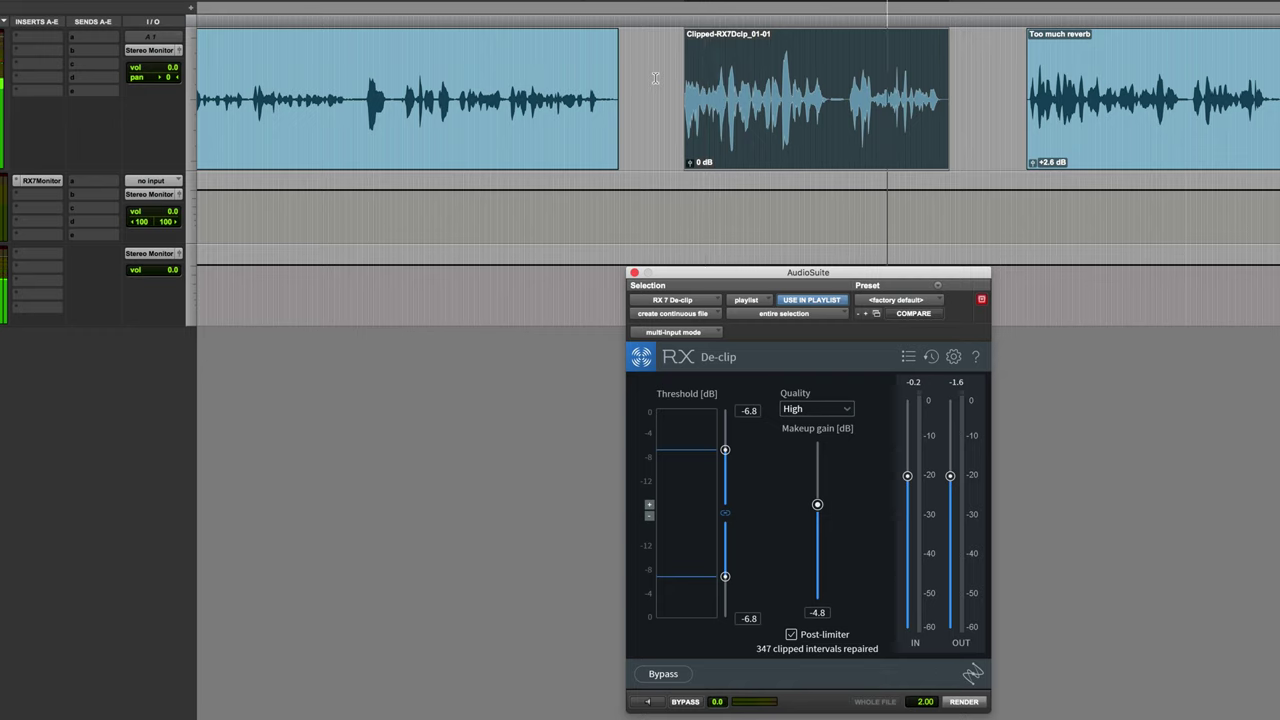
key(space)
key(super+z)
key(space)
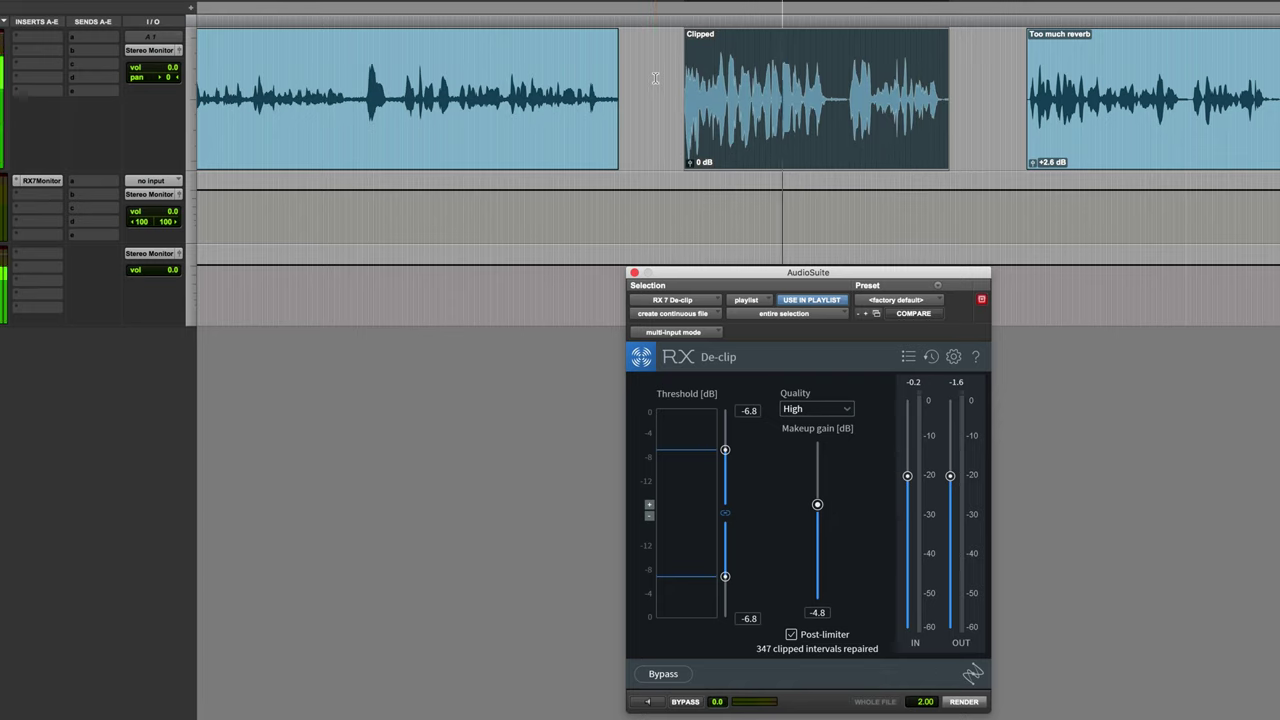
key(space)
key(space)
key(super+shift+z)
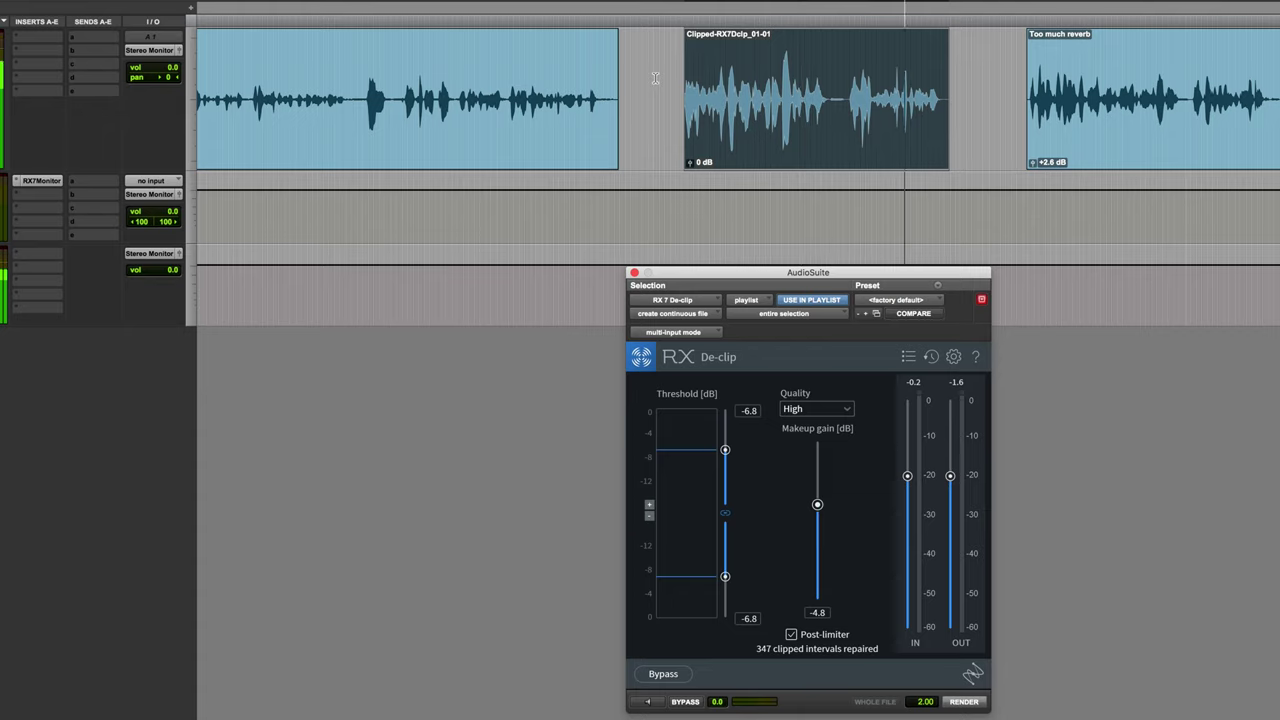
key(space)
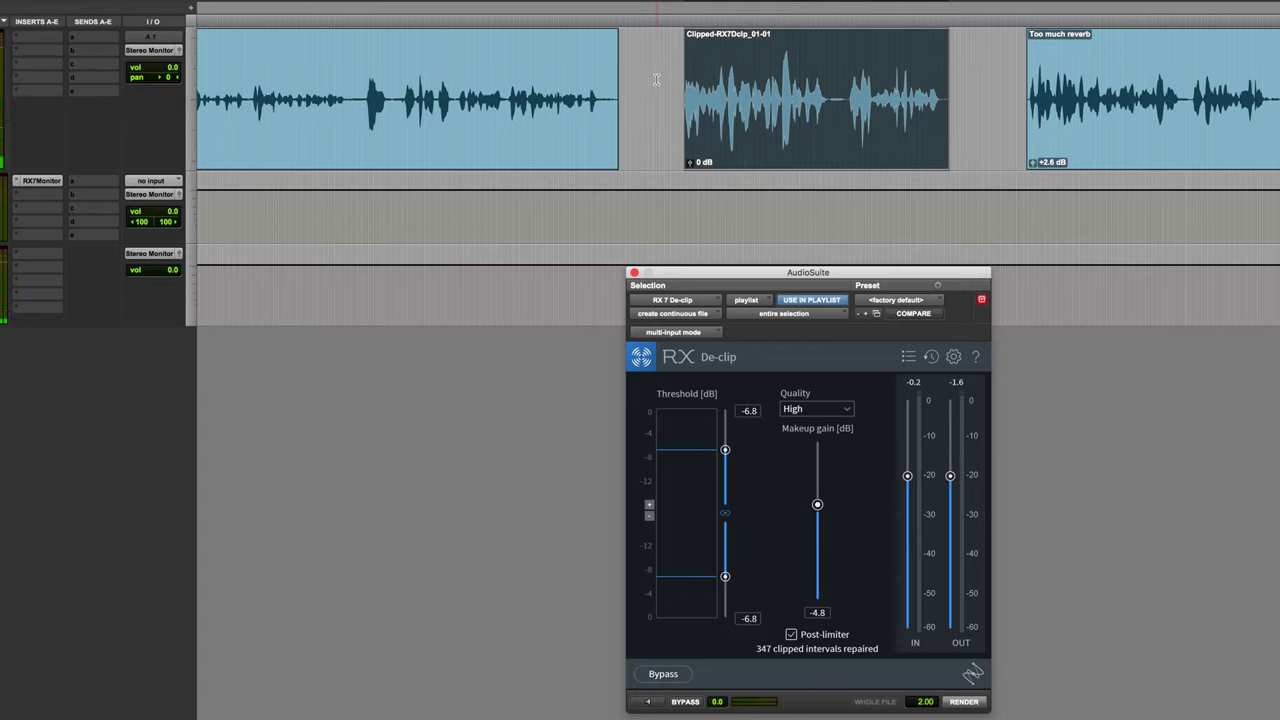
click(634, 272)
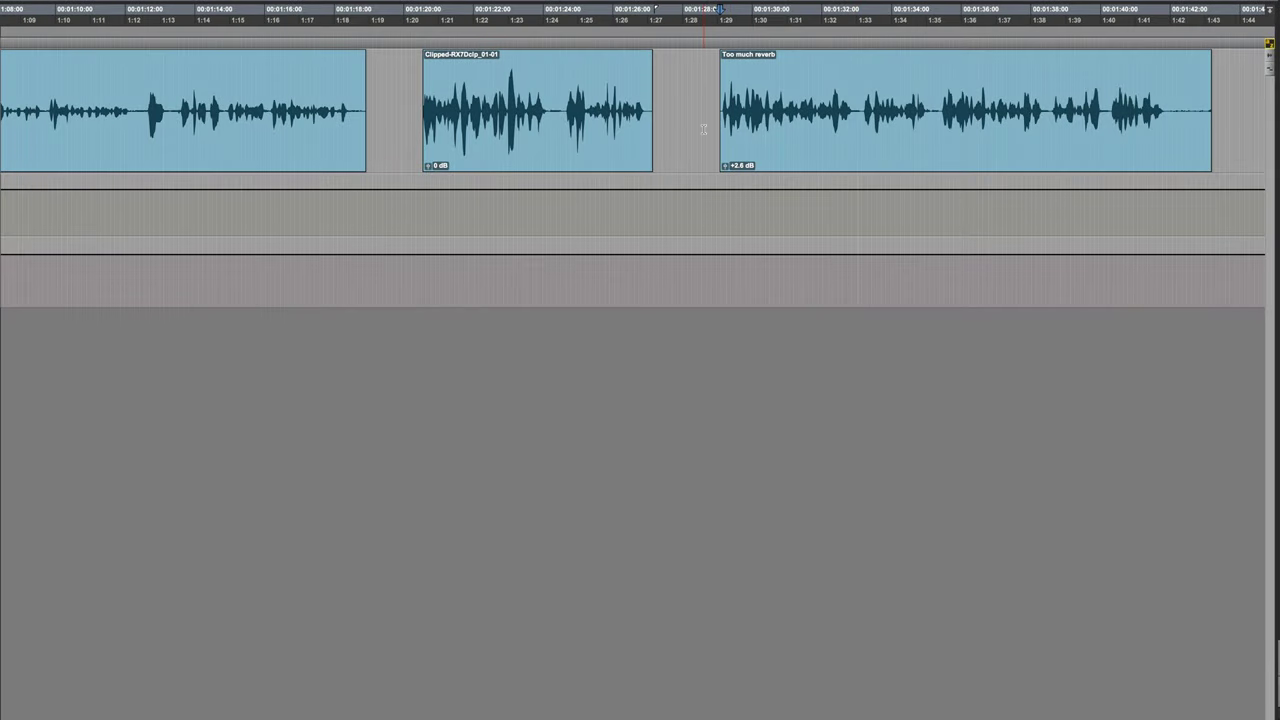
Listen to the Too much reverb clip, open RX 7 De-reverb and select the whole clip for processing.
key(space)
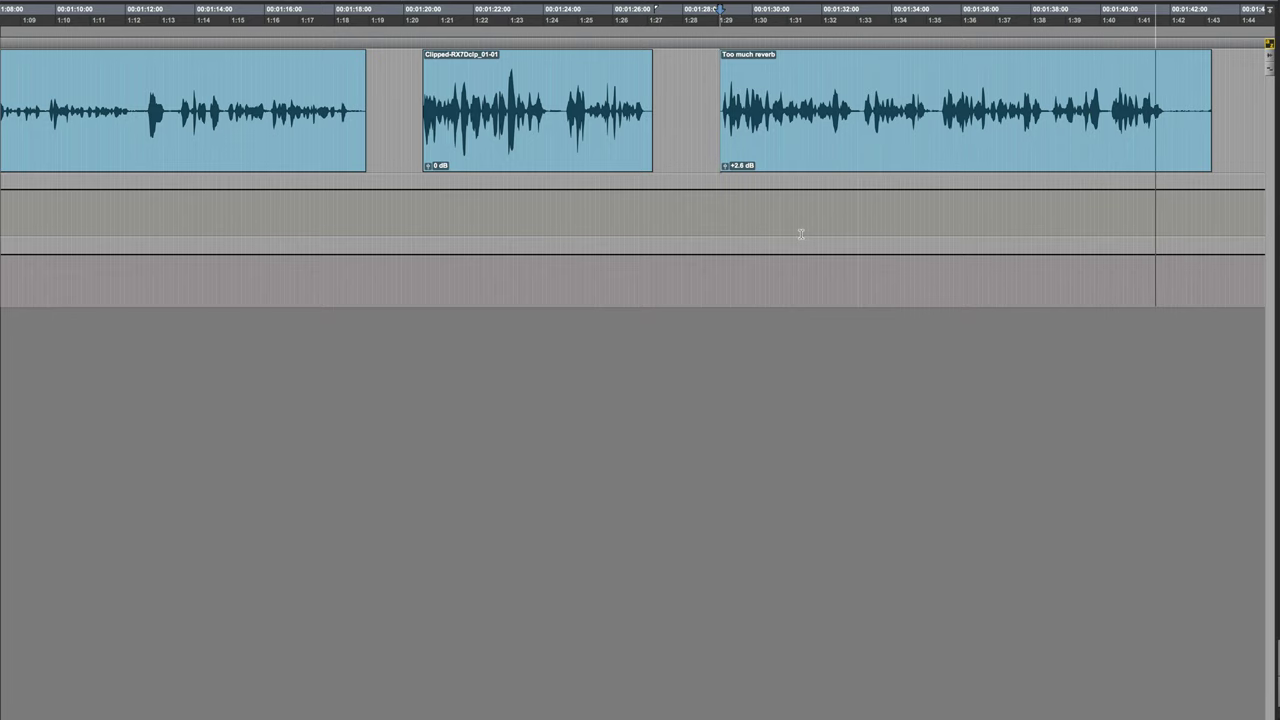
key(space)
click(115, 7)
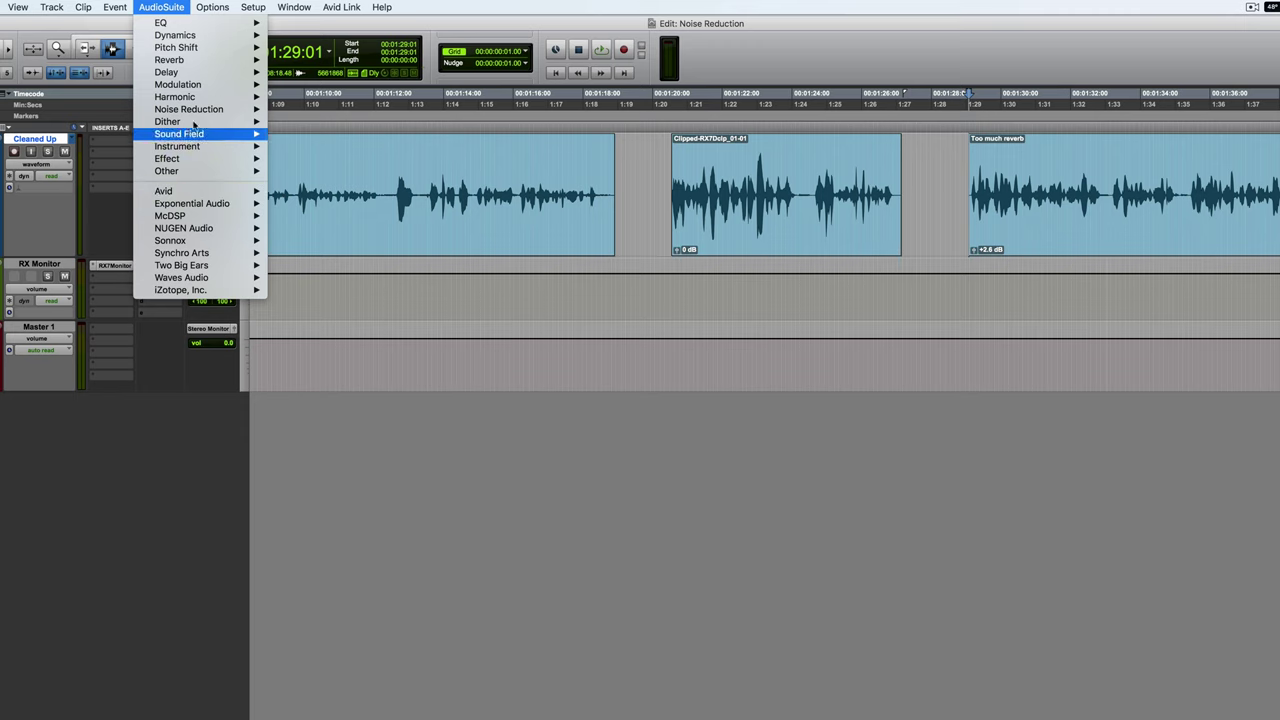
mouse_move(193, 97)
mouse_move(190, 109)
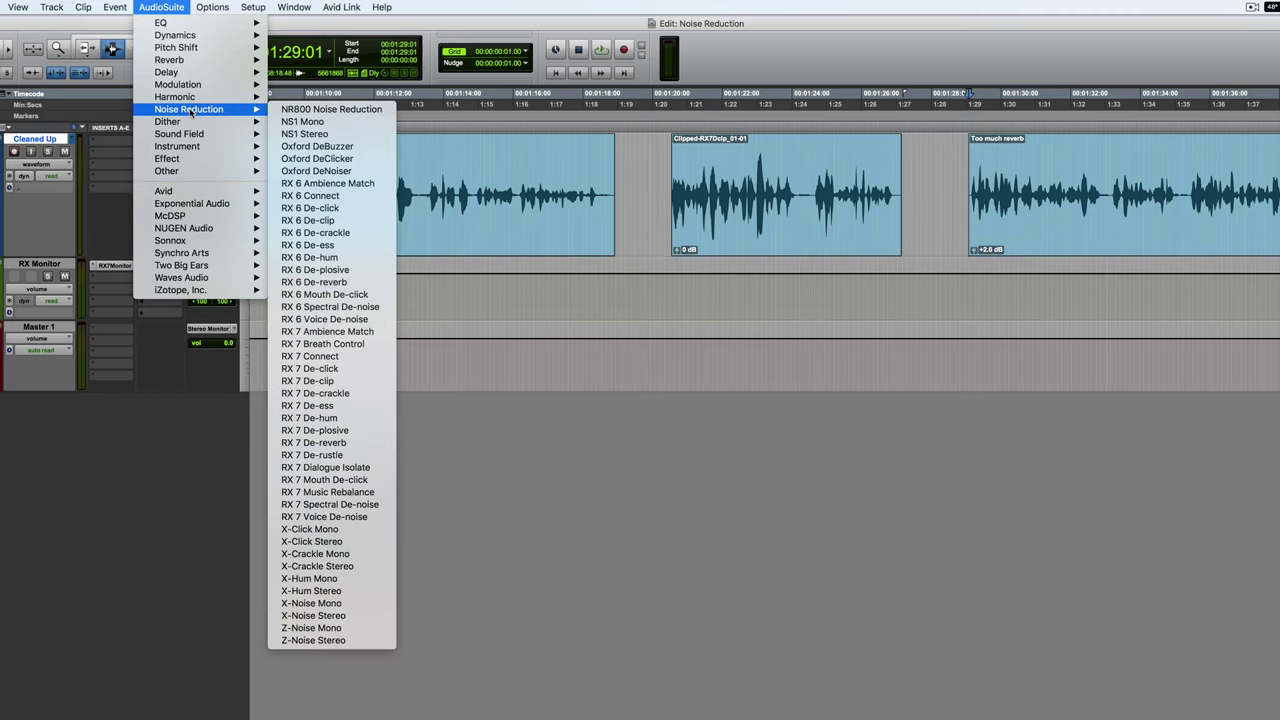
click(329, 443)
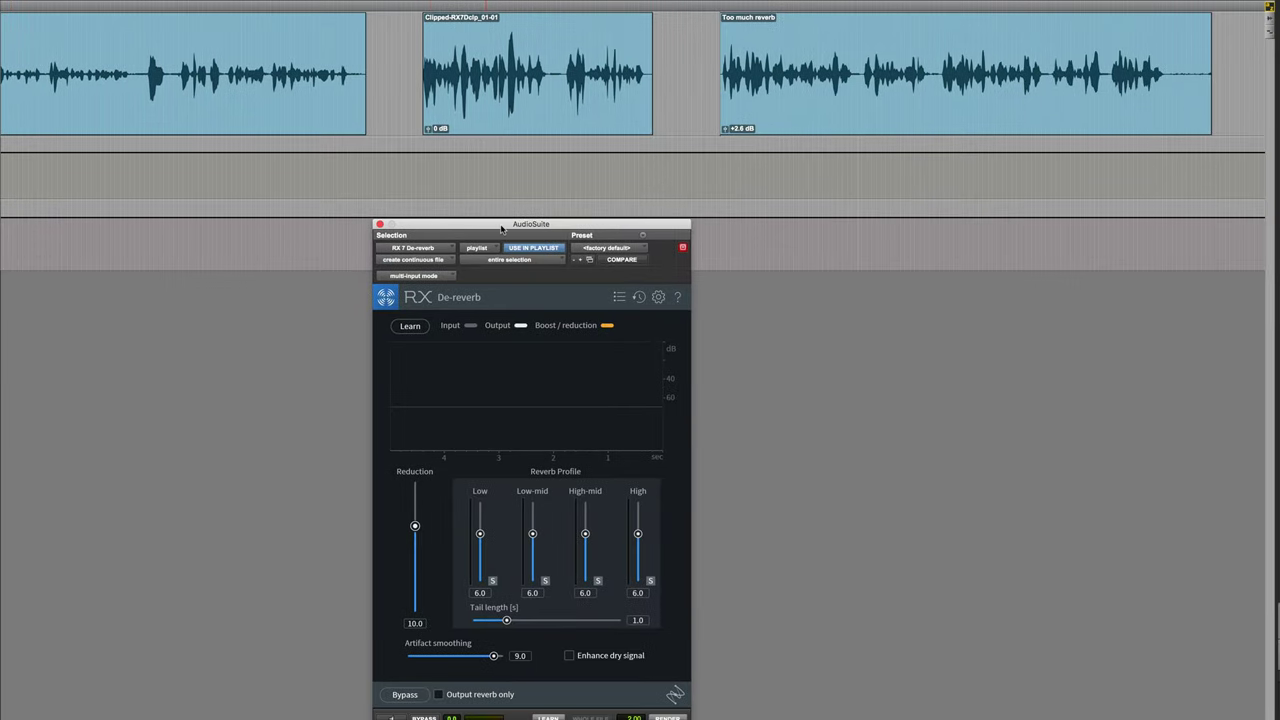
drag(502, 229, 892, 213)
double_click(830, 113)
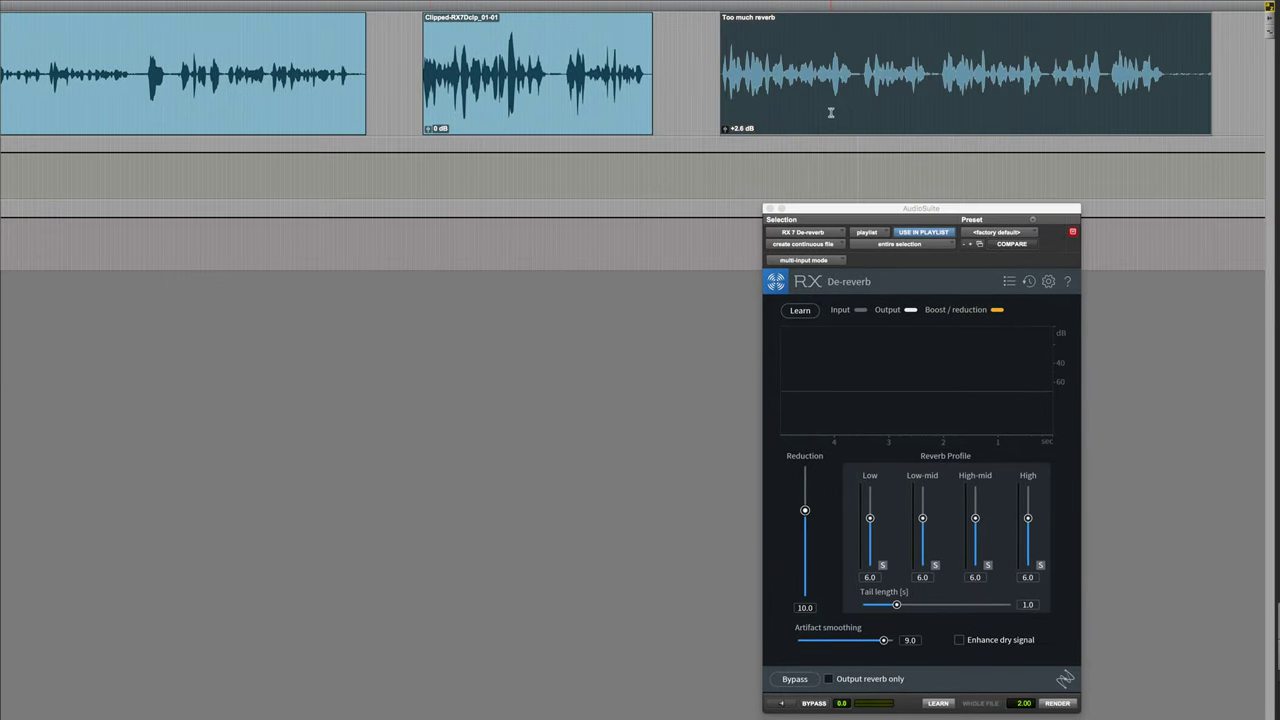
Preview De-reverb normally and with Output reverb only enabled, trying the reduction at up to 20.0.
click(782, 704)
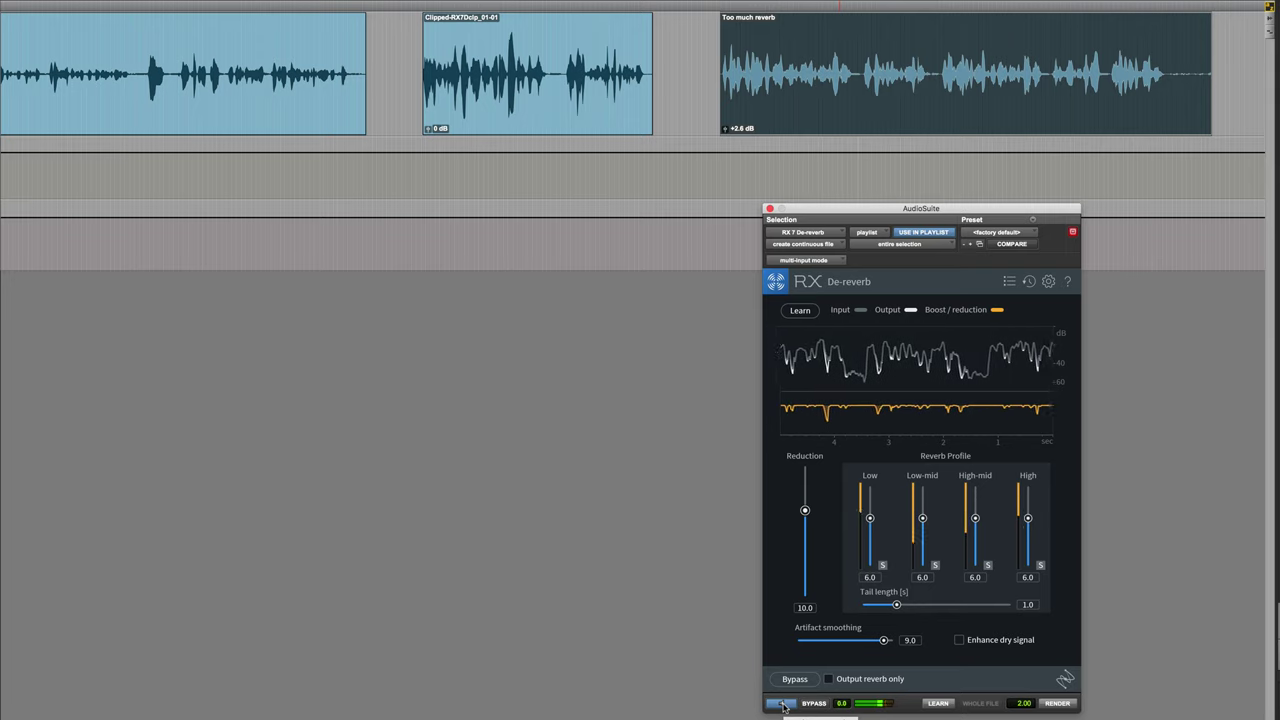
click(783, 706)
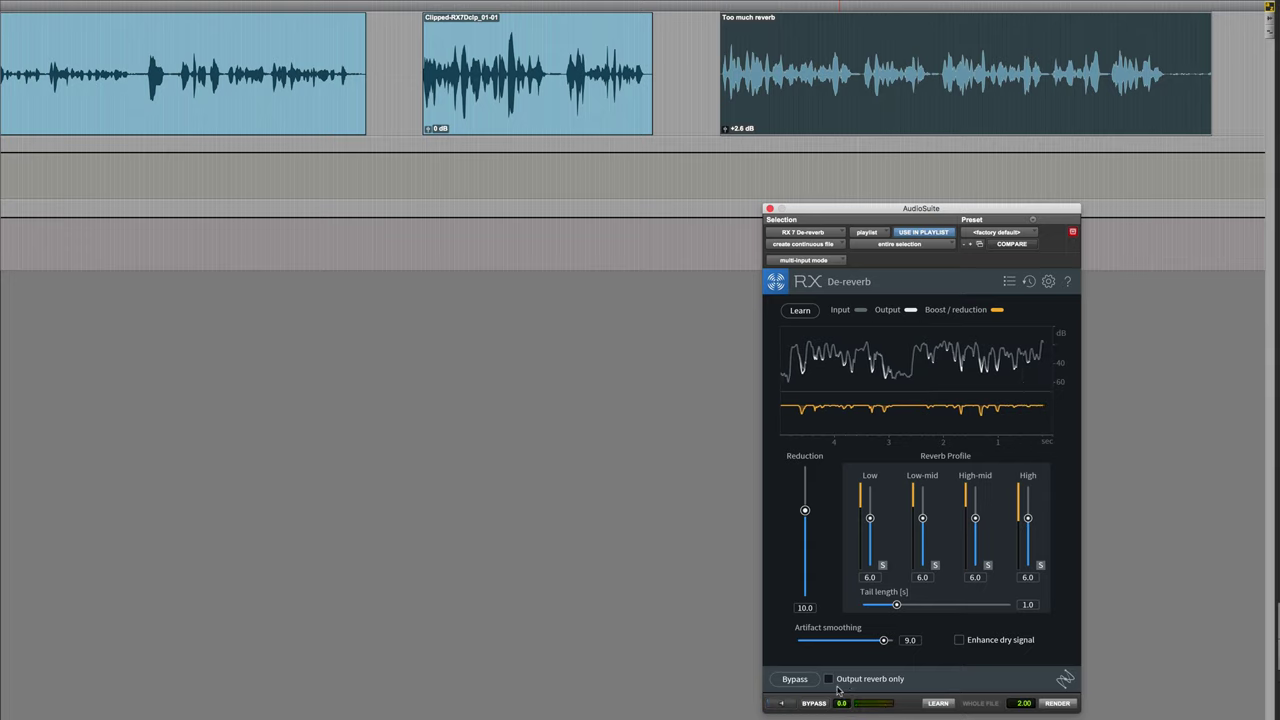
click(829, 679)
click(783, 706)
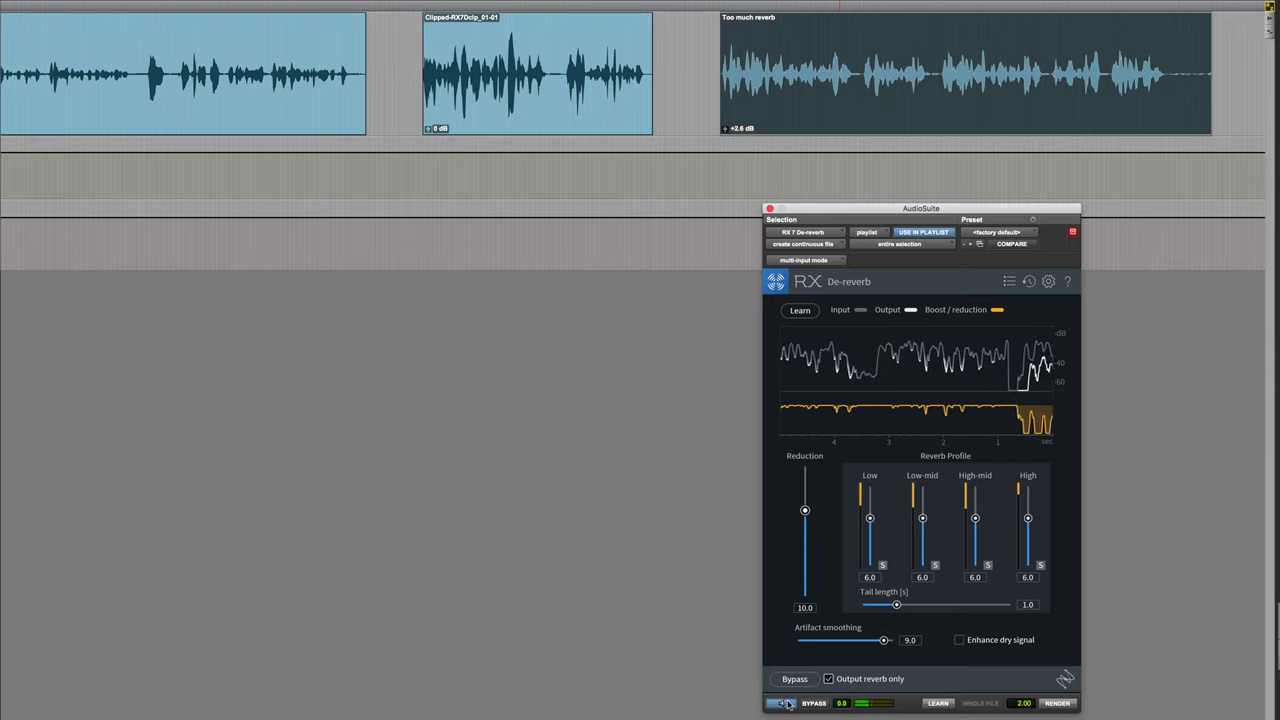
drag(805, 511, 805, 467)
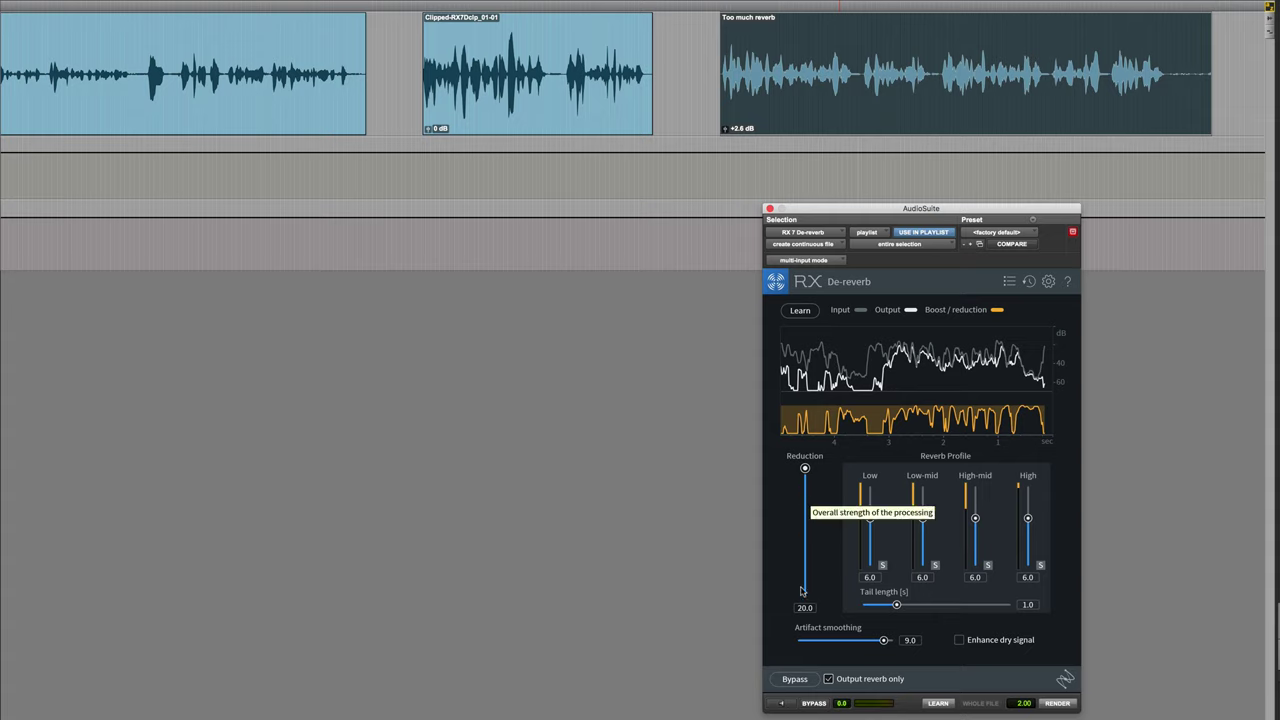
drag(805, 468, 801, 484)
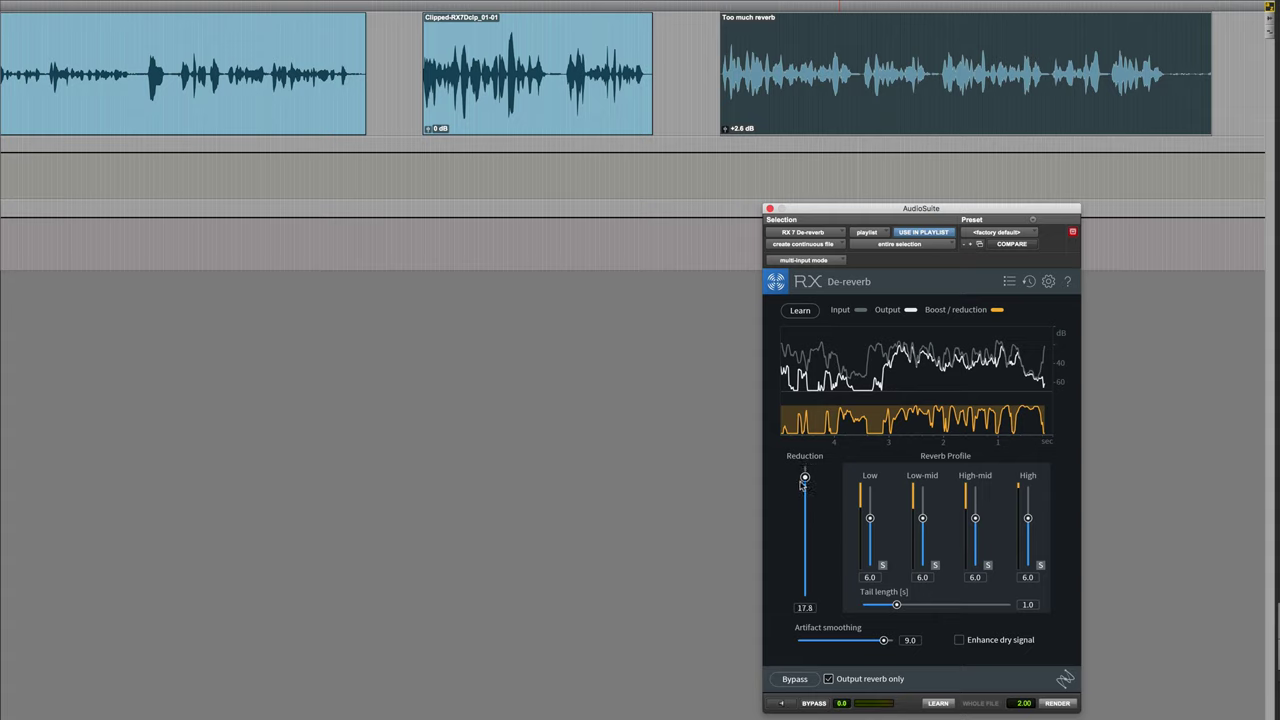
click(779, 707)
Set the De-reverb reduction to 7.6 and artifact smoothing to 4.1, output the full signal, and render the clip.
drag(805, 487, 804, 516)
drag(883, 640, 743, 640)
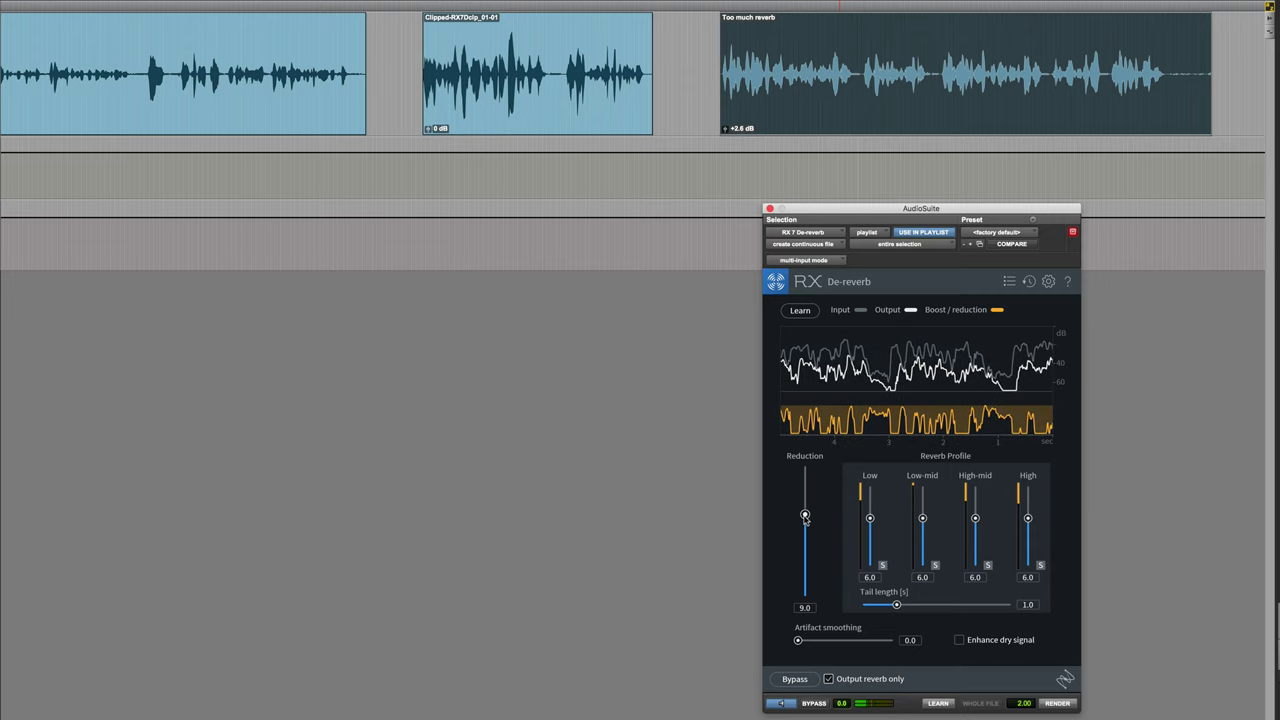
drag(798, 640, 829, 641)
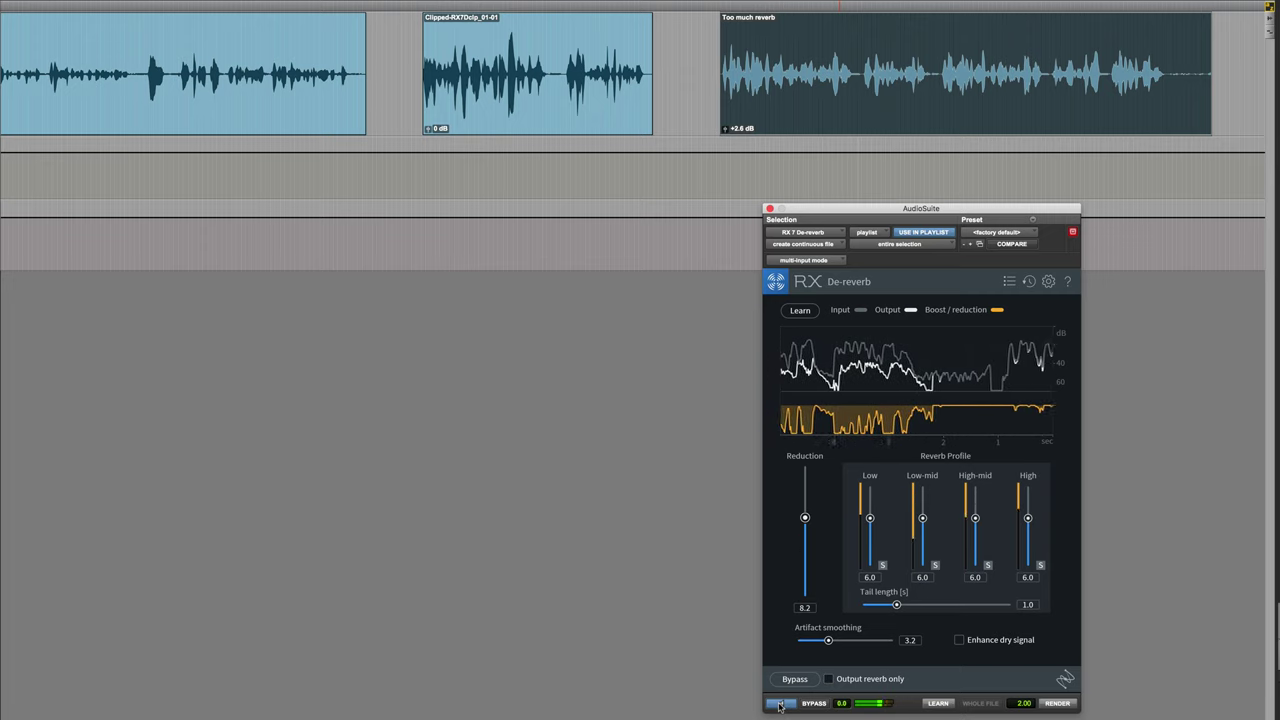
drag(805, 518, 804, 522)
drag(828, 646, 838, 643)
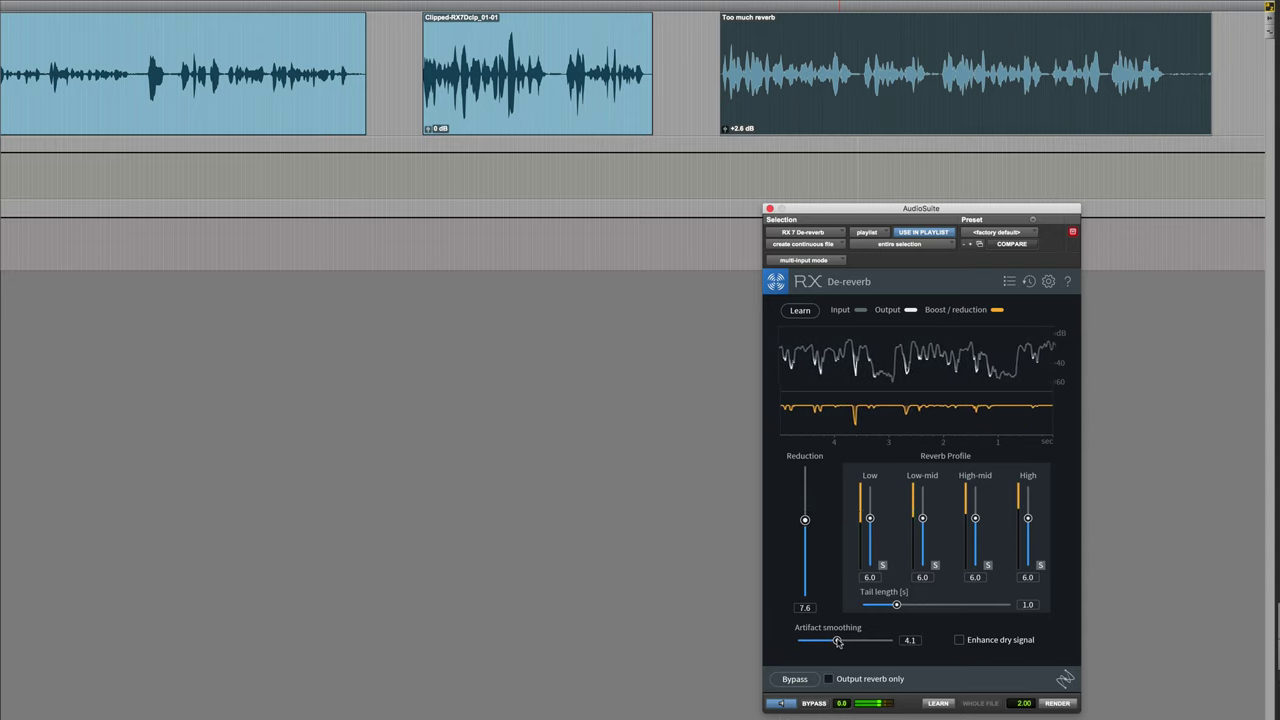
click(1050, 705)
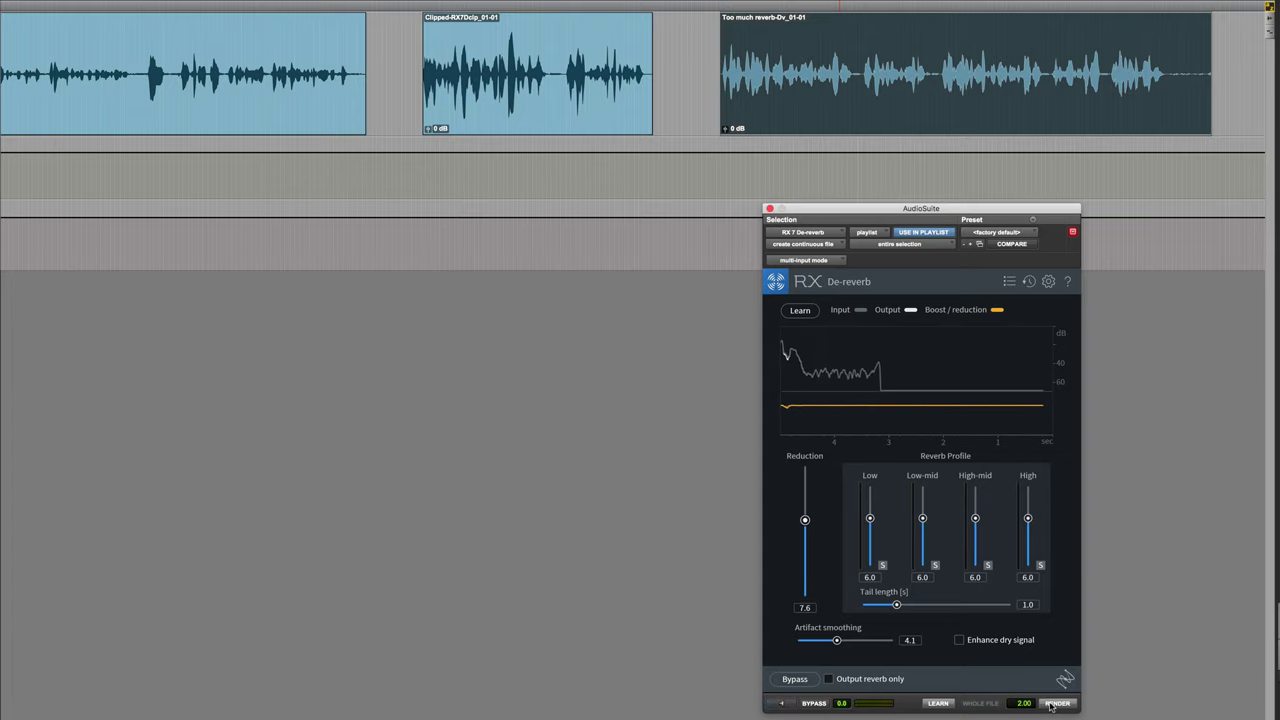
Undo the renders to hear the original reverberant clip, restore them for comparison, and close De-reverb.
key(super+z)
key(super+z)
key(space)
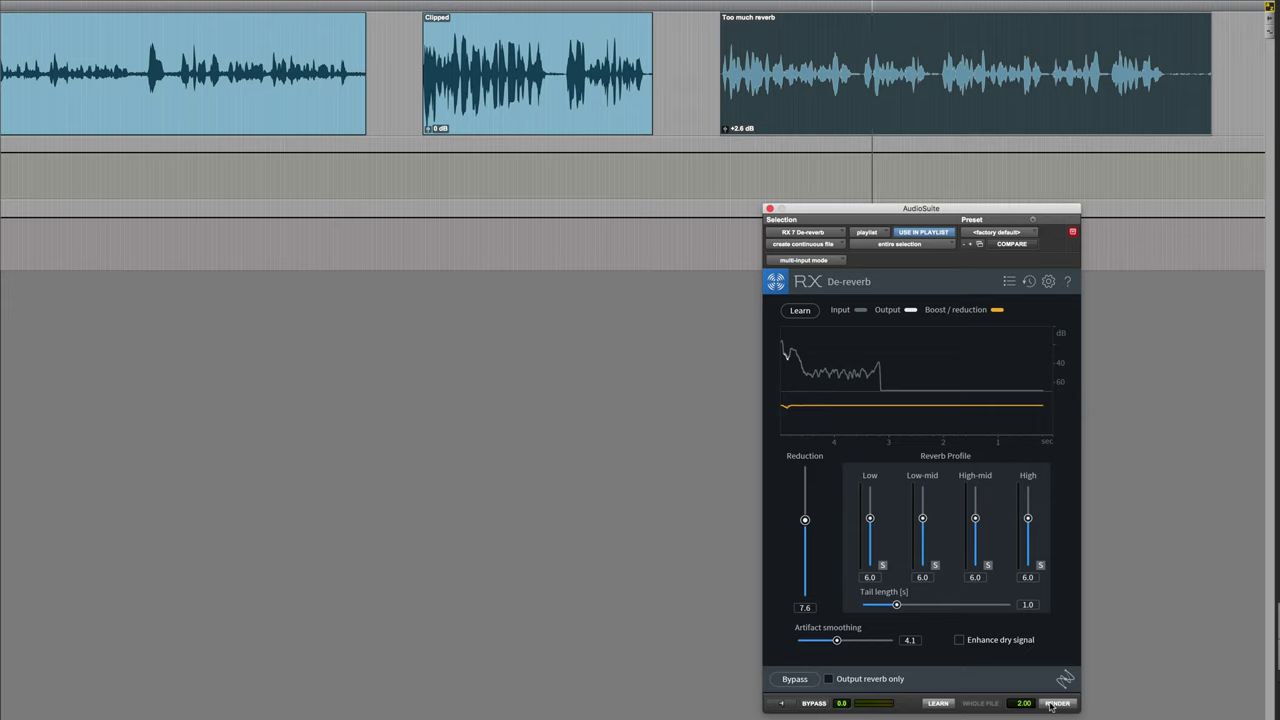
click(1056, 703)
key(space)
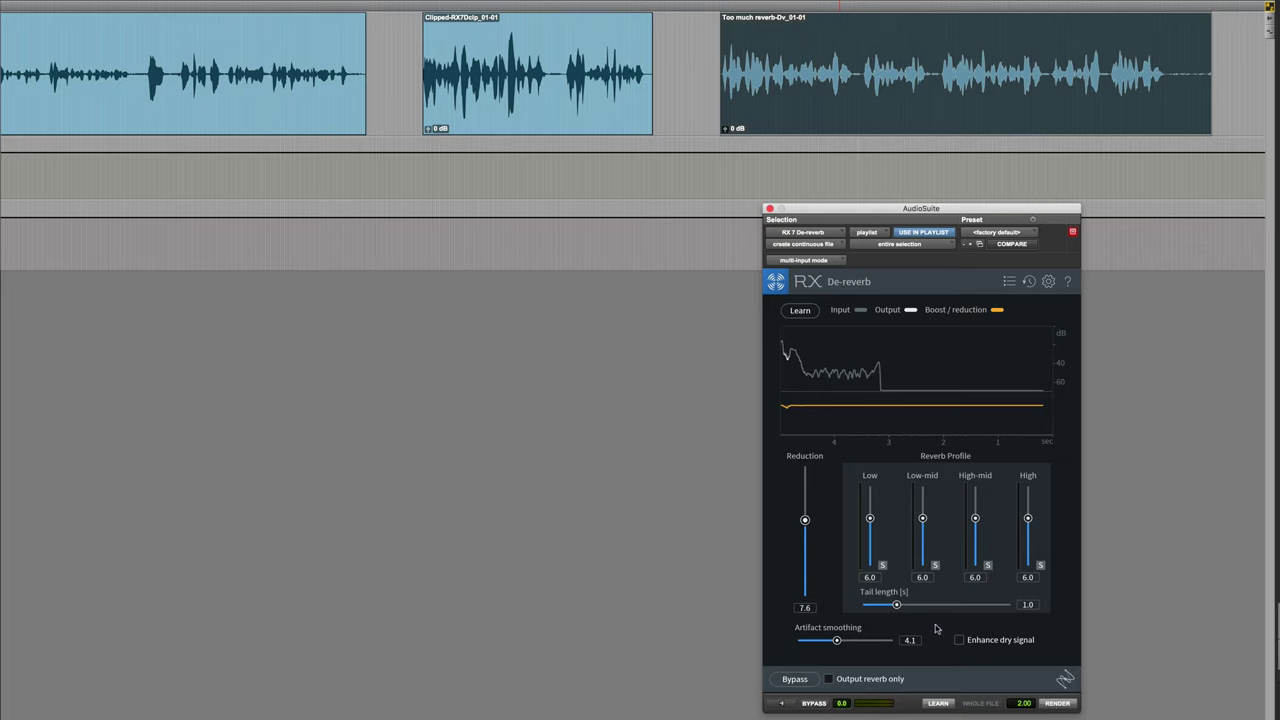
click(770, 210)
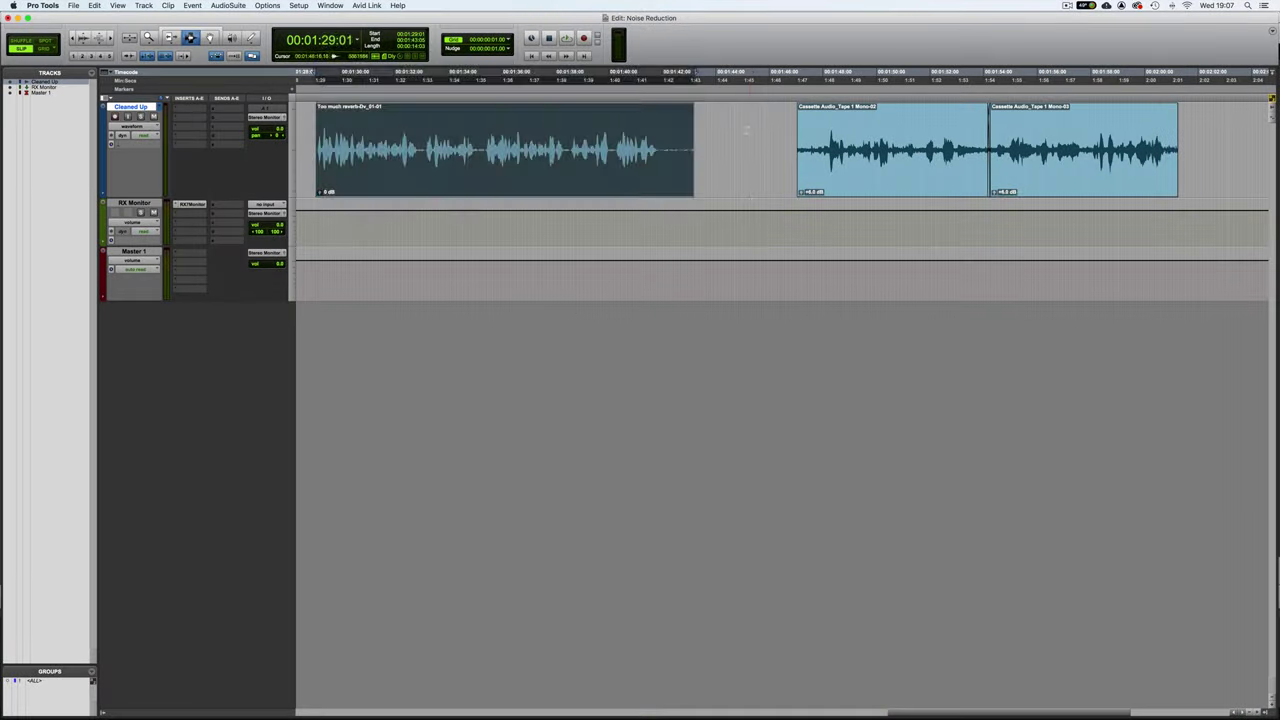
Play the two Cassette Audio clips from their start at 00:01:47:01.
shift+click(797, 150)
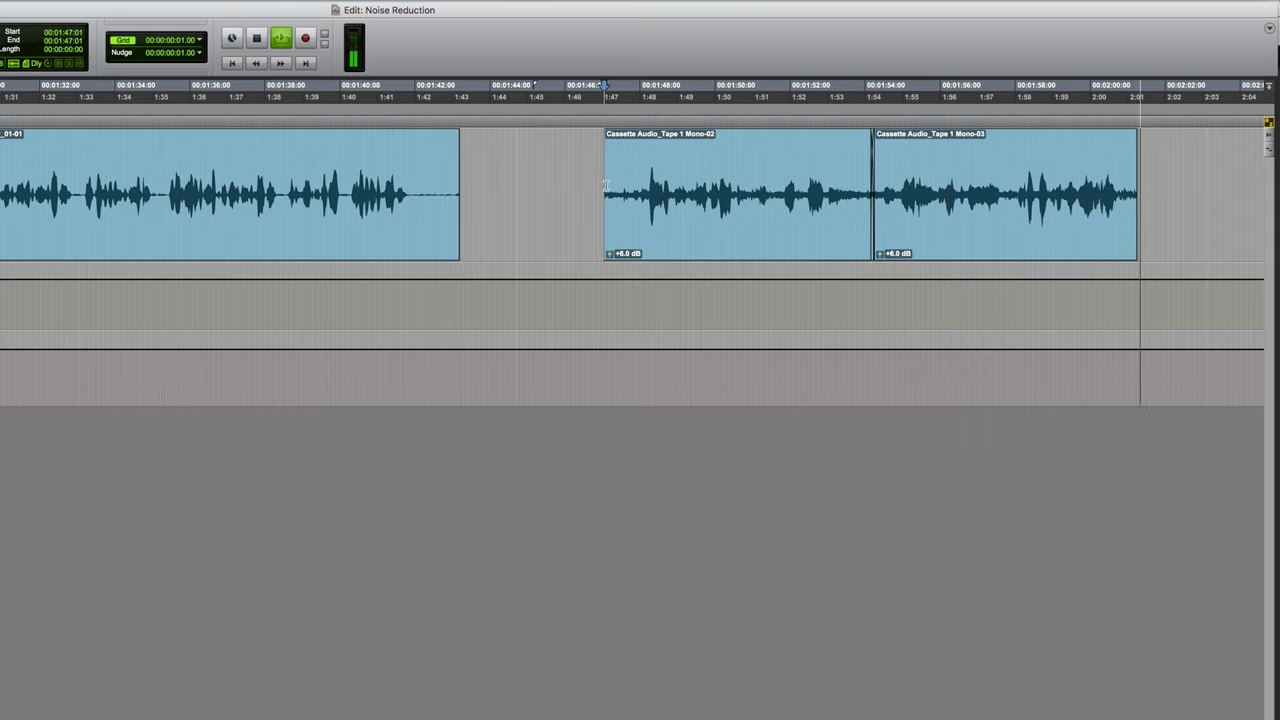
key(space)
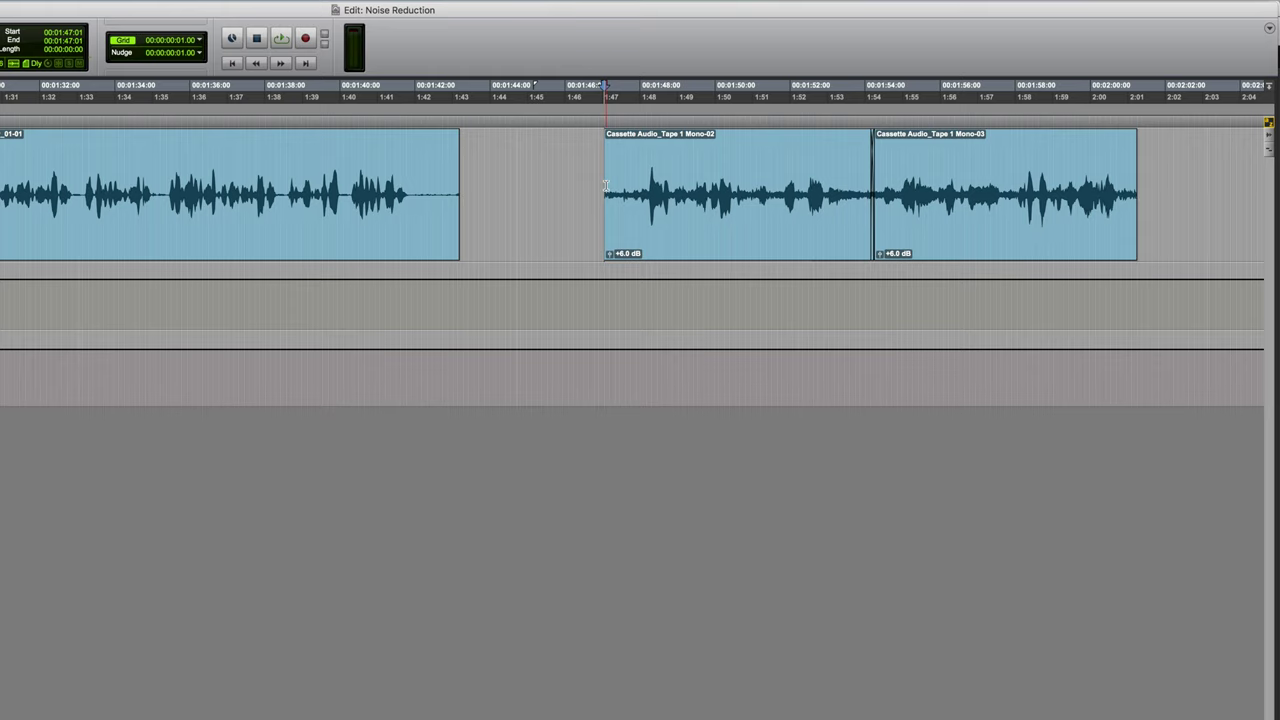
Audition the noisy cassette recording from 00:01:47:01 and select both Cassette Audio clips.
key(space)
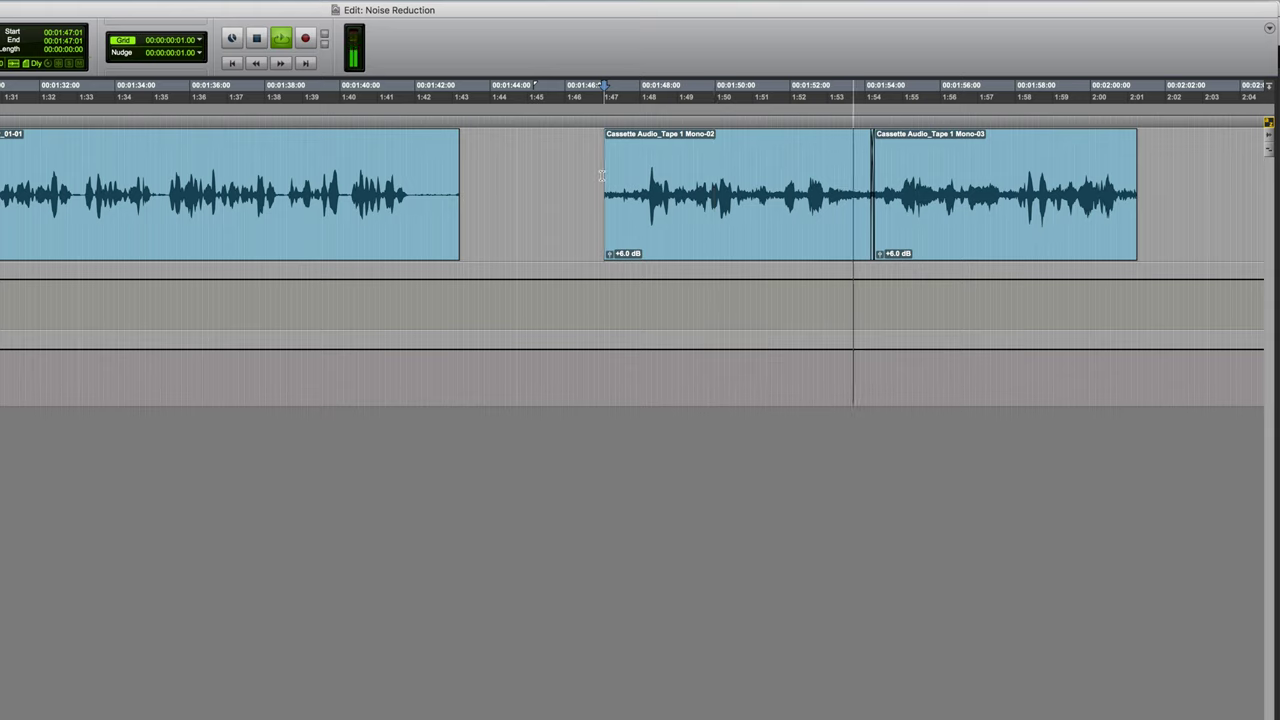
key(space)
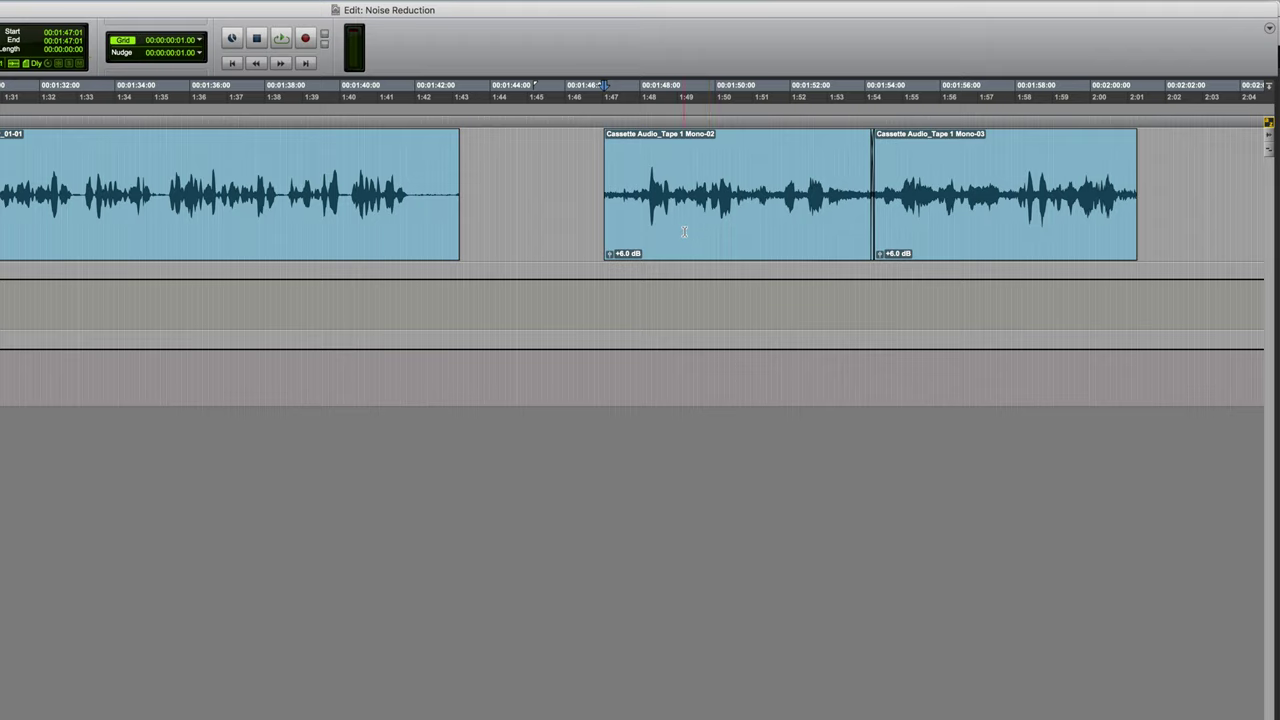
key(shift+Tab)
key(shift+Tab)
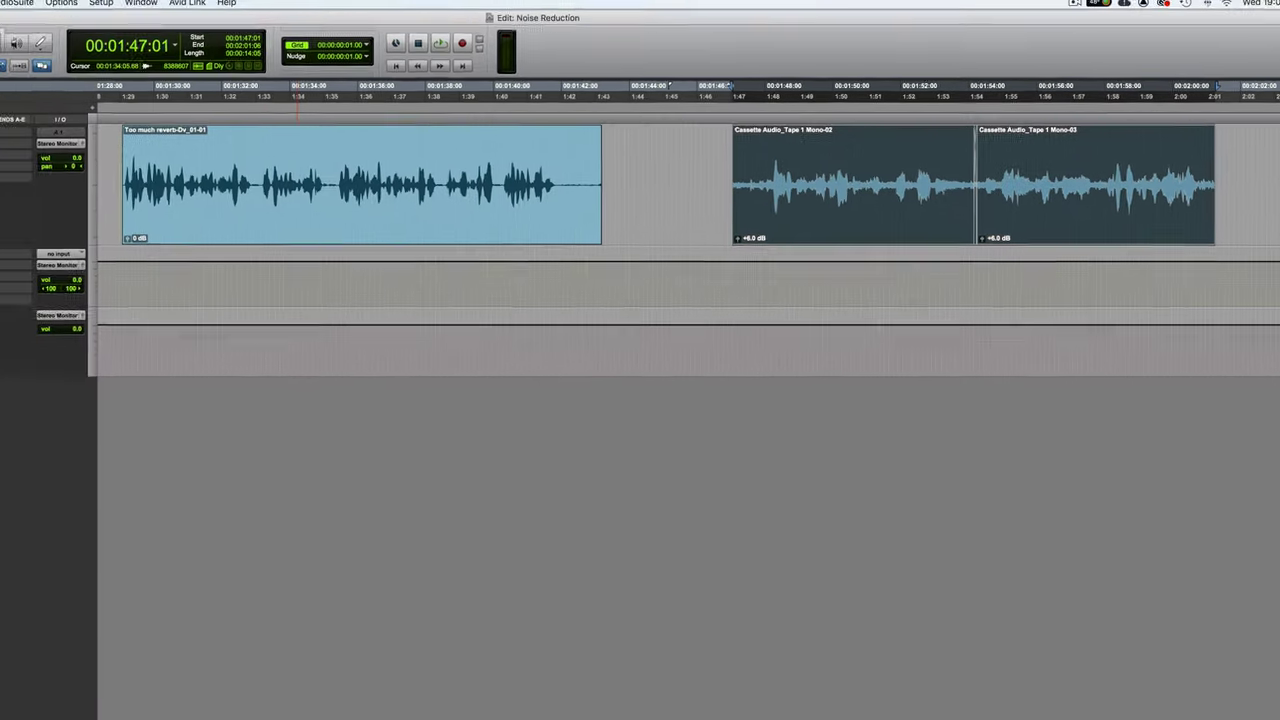
Open the RX 7 Connect AudioSuite processor for the selected cassette clips and move its window aside.
click(114, 6)
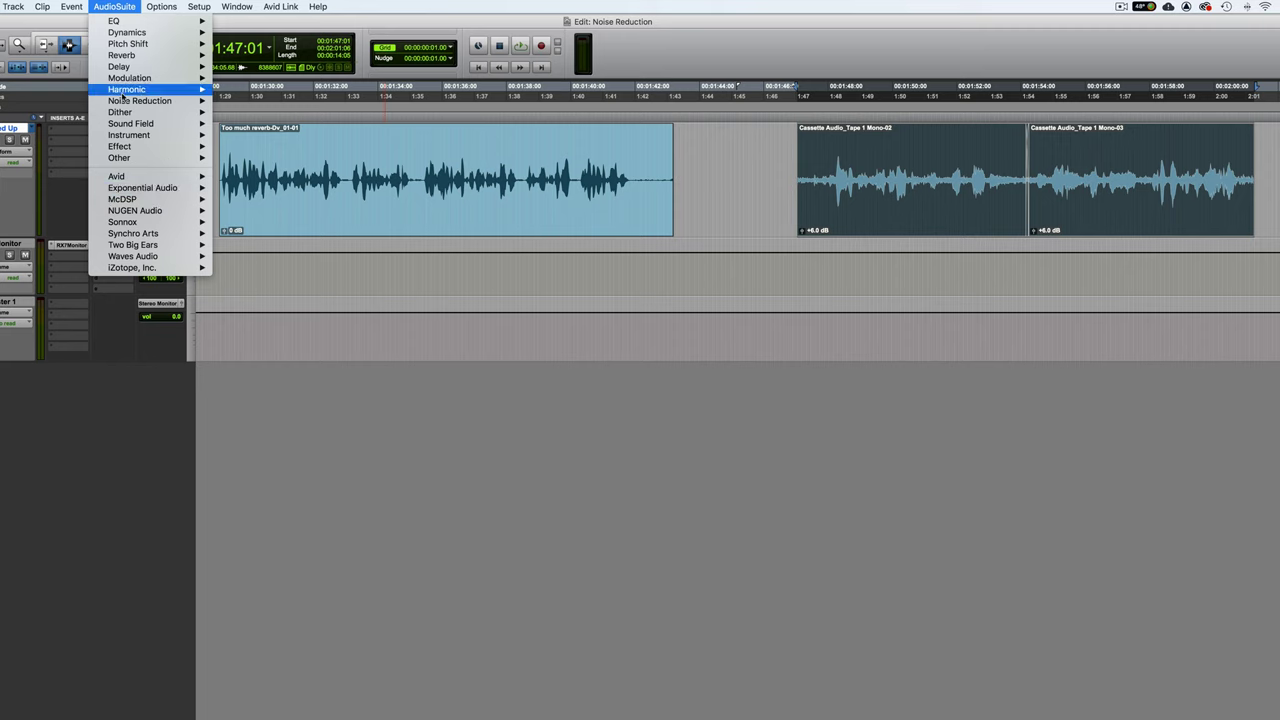
mouse_move(121, 101)
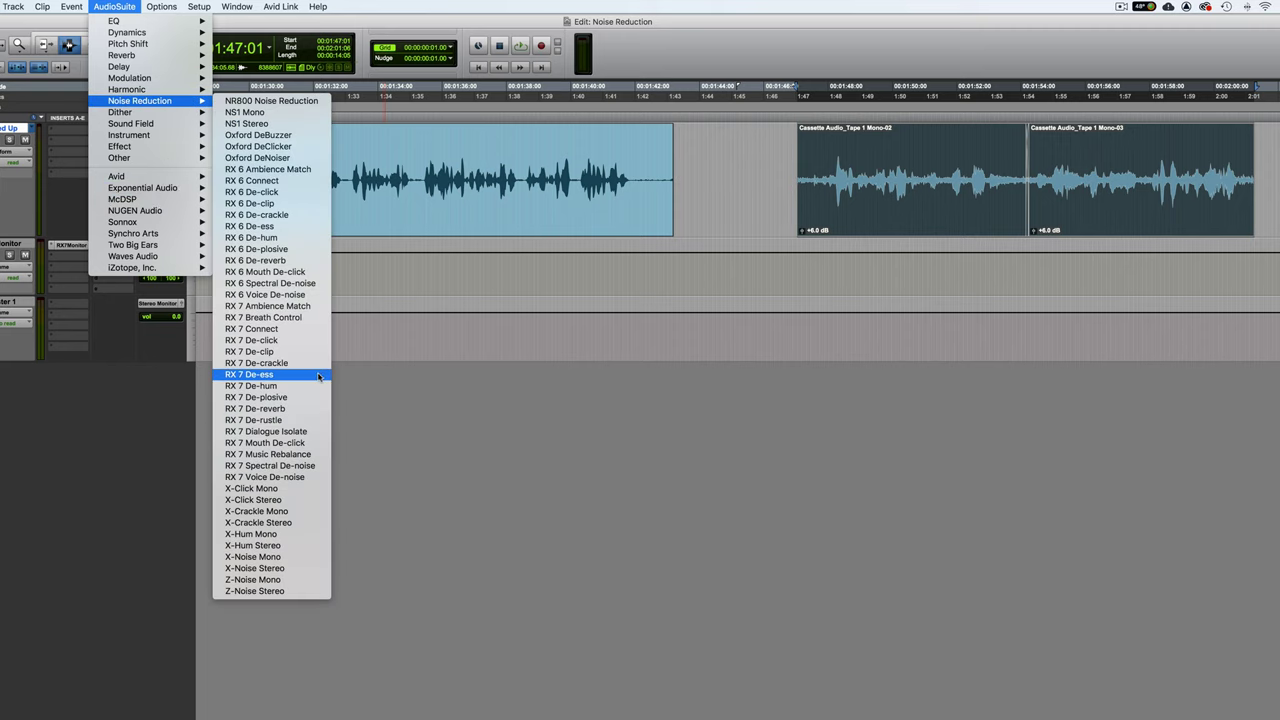
click(257, 330)
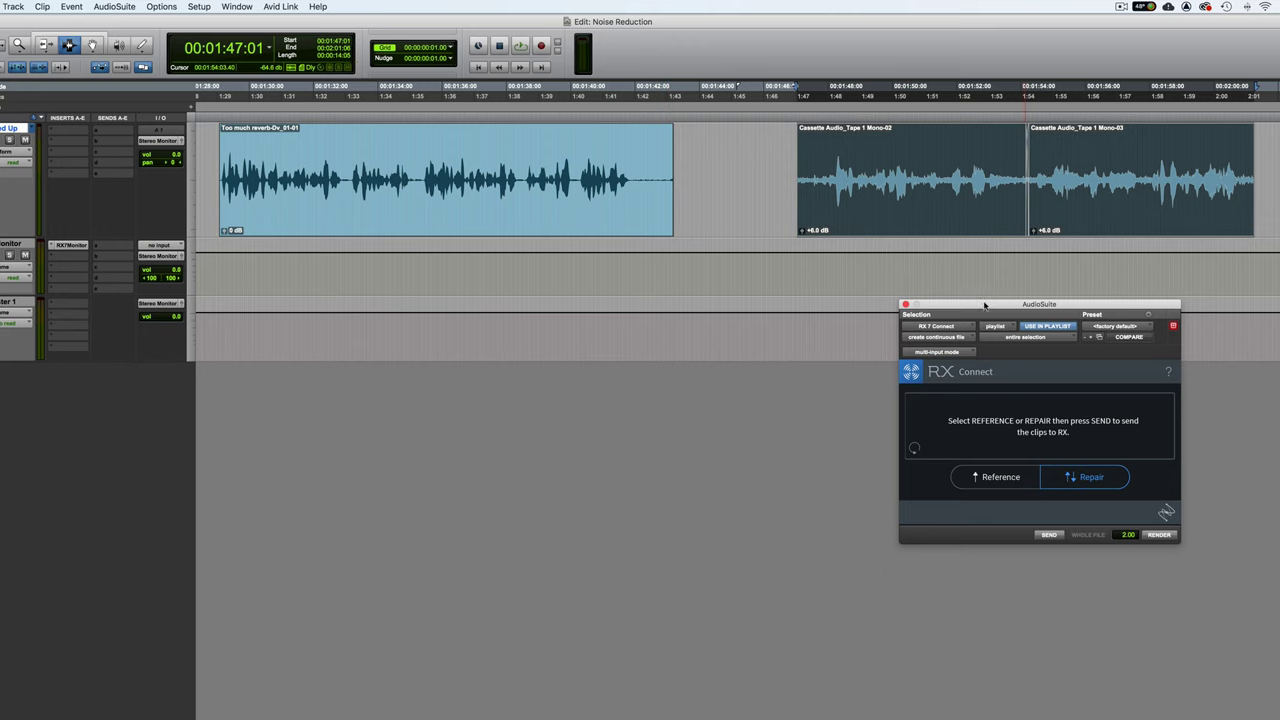
drag(984, 305, 793, 295)
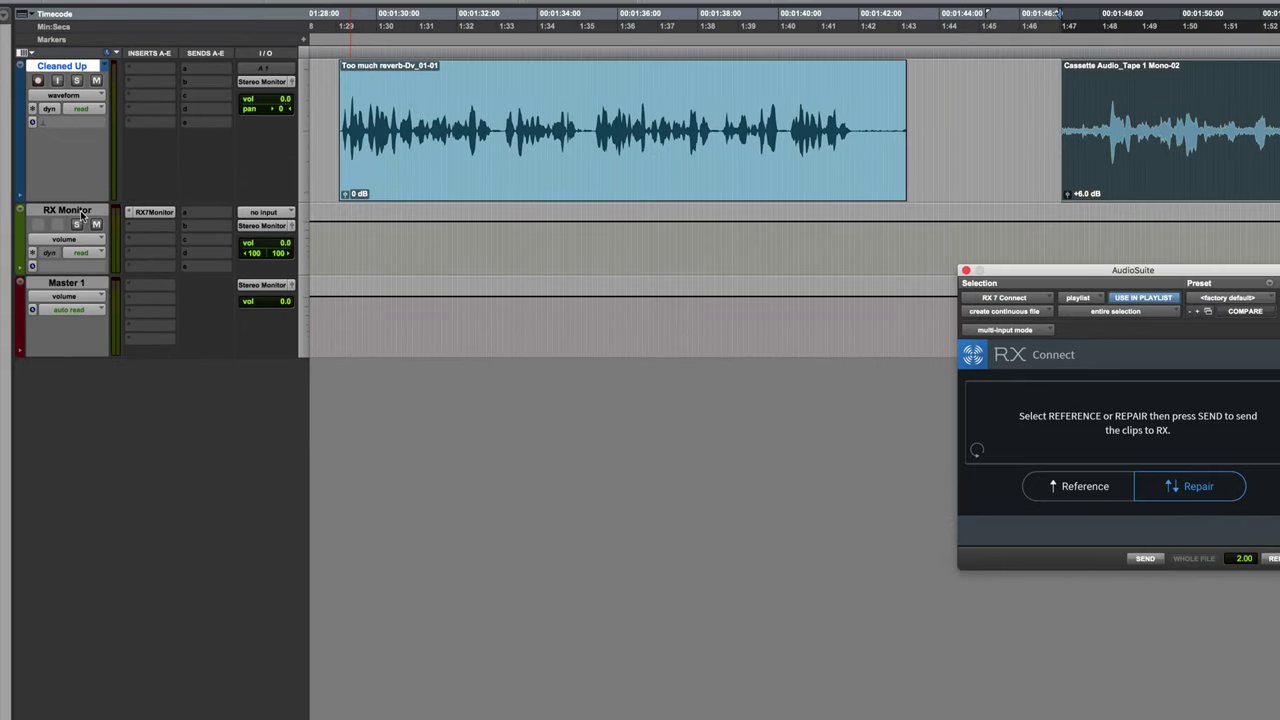
Check the connection status of the RX Monitor track's plug-in, and send the cassette clips to RX for repair.
click(148, 213)
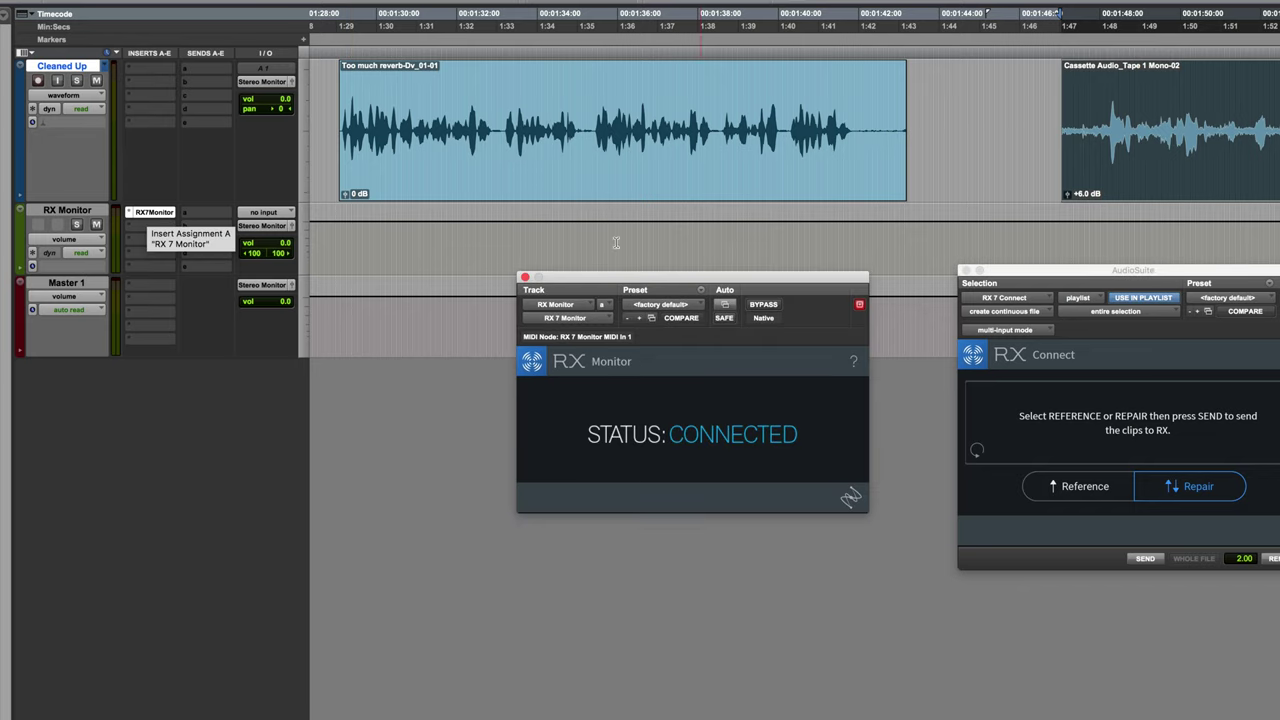
click(525, 278)
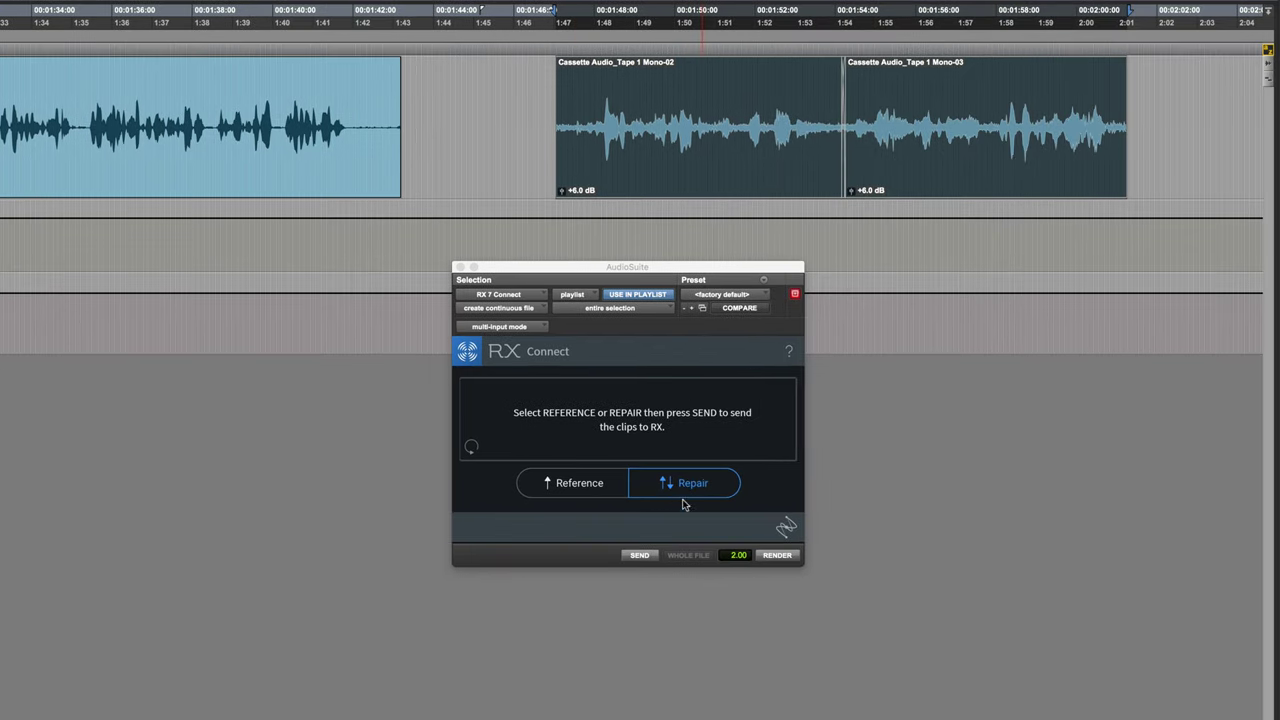
drag(634, 268, 766, 268)
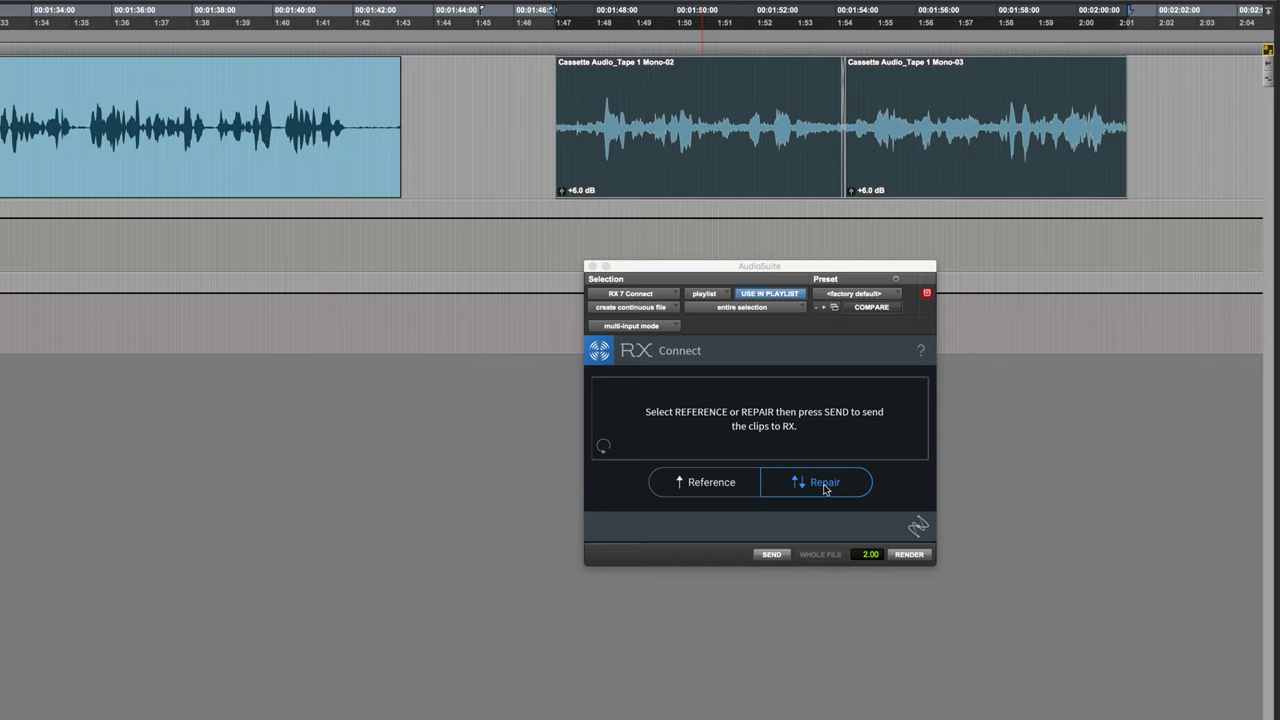
click(777, 556)
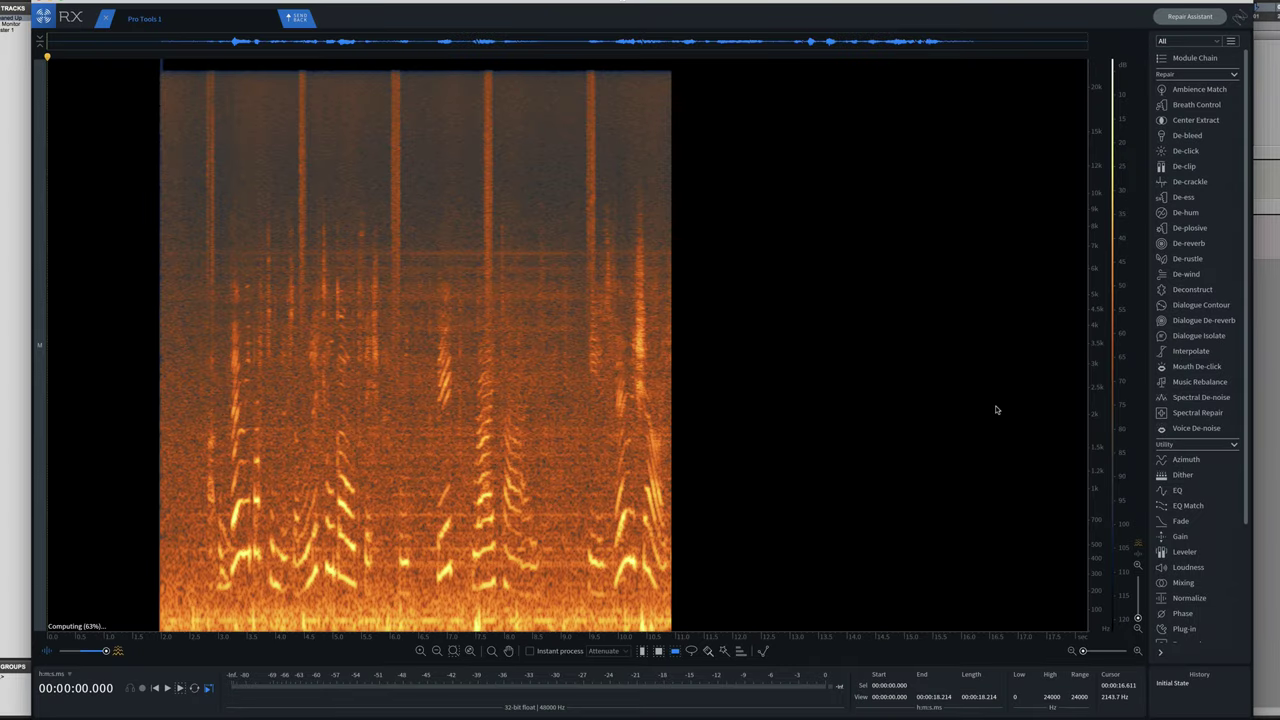
Compare the blended waveform and spectrogram view with the spectrogram alone, and take a brief look at the EQ module.
click(104, 651)
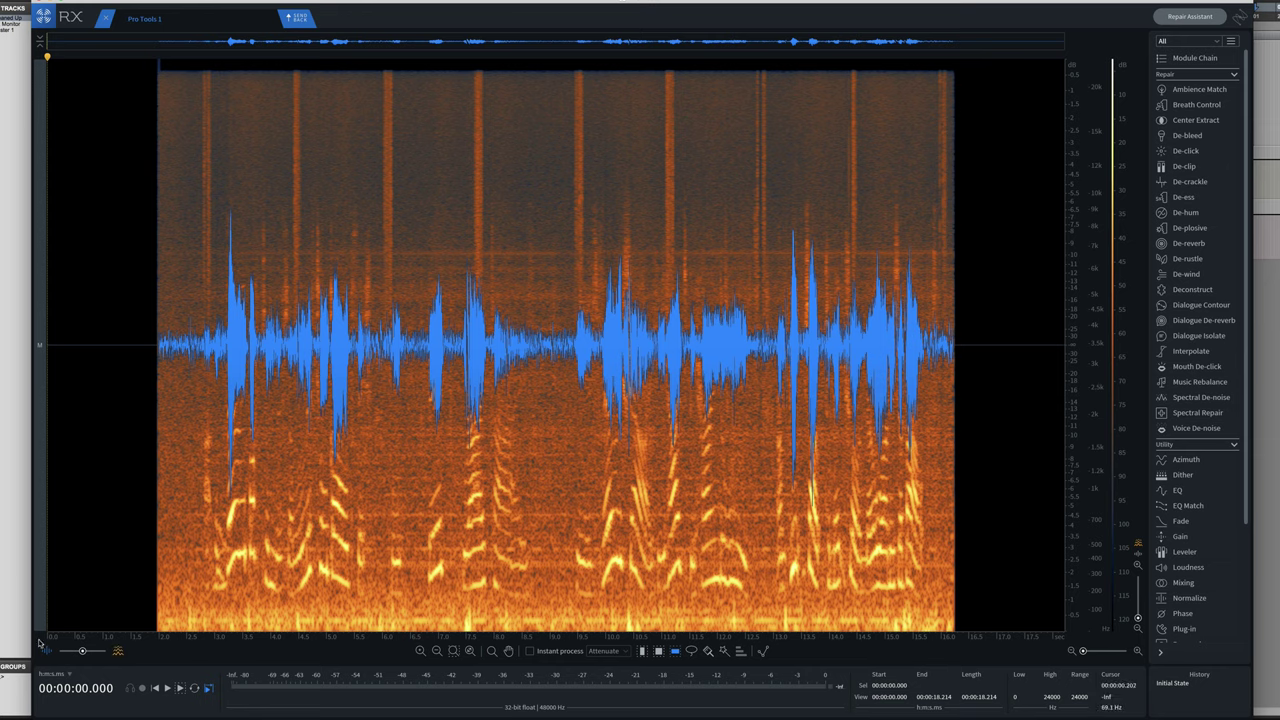
click(120, 651)
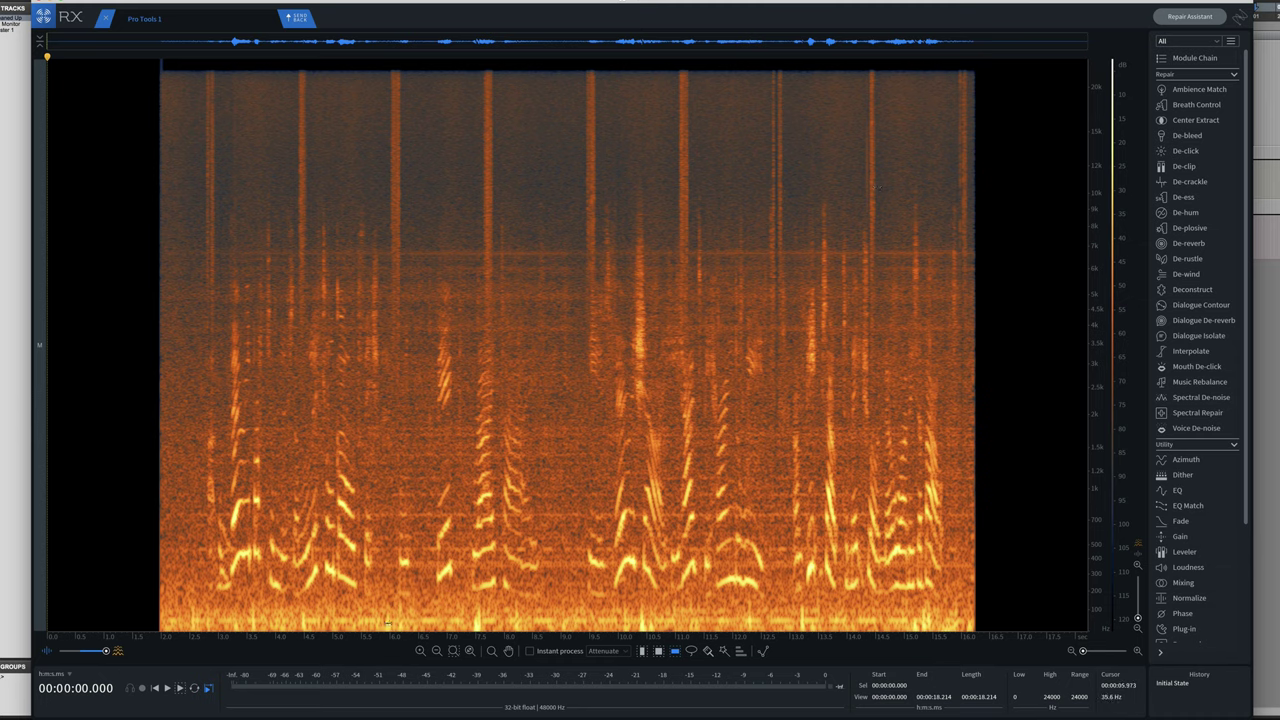
click(107, 652)
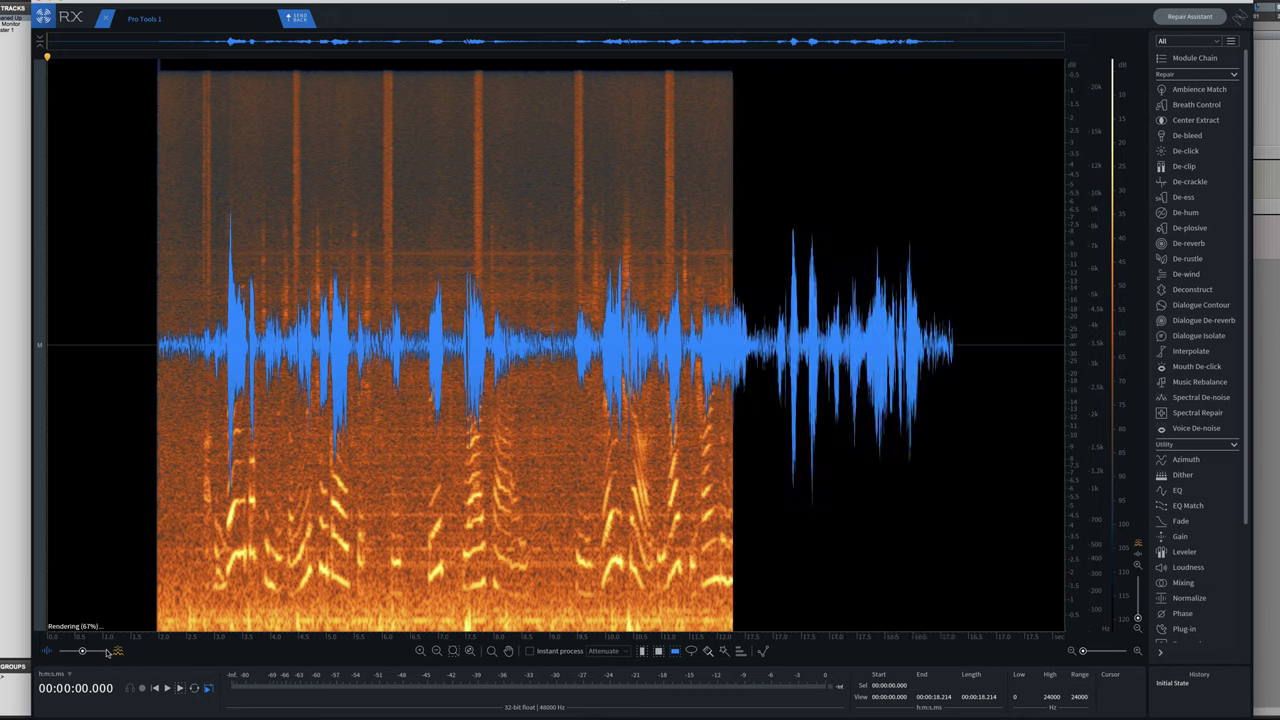
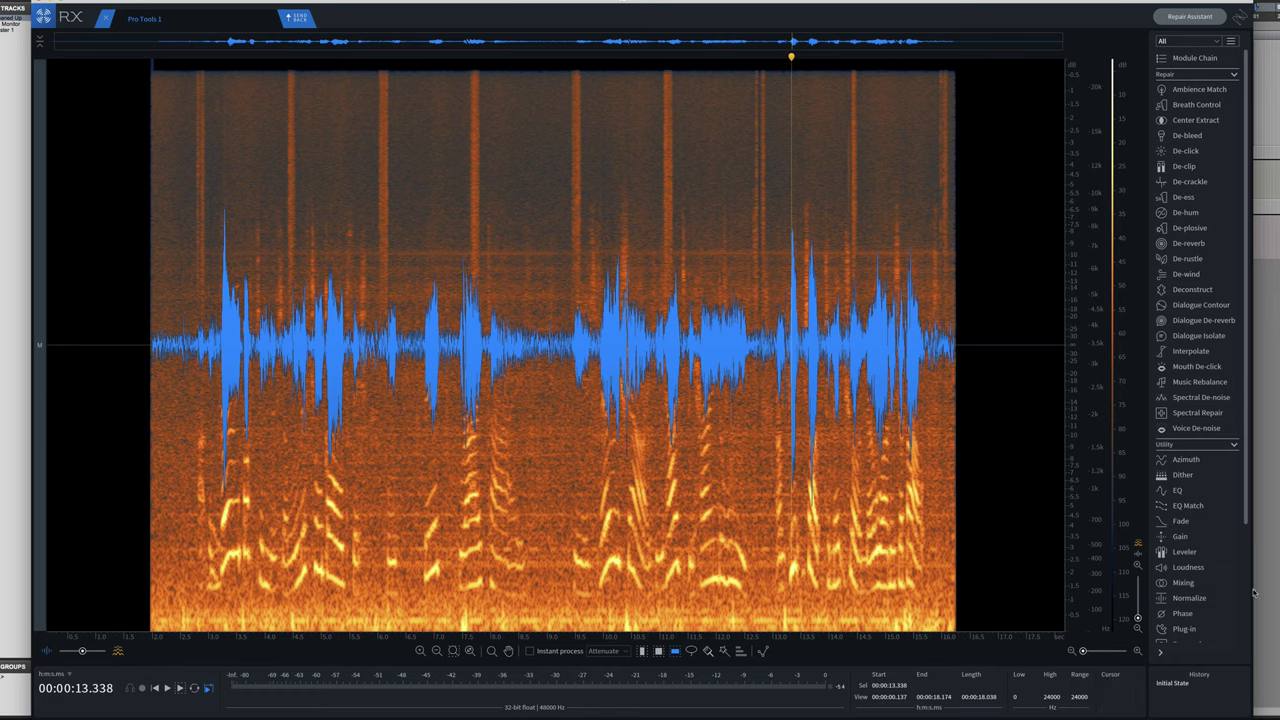
click(1172, 491)
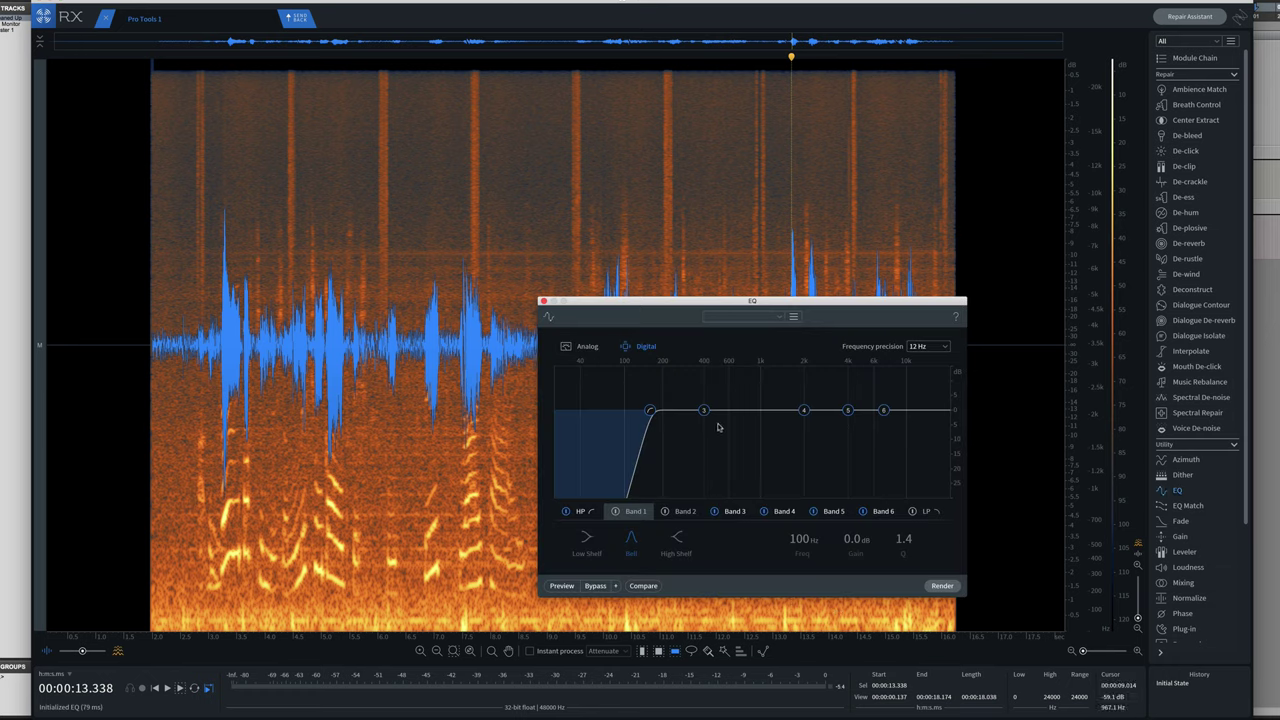
click(543, 301)
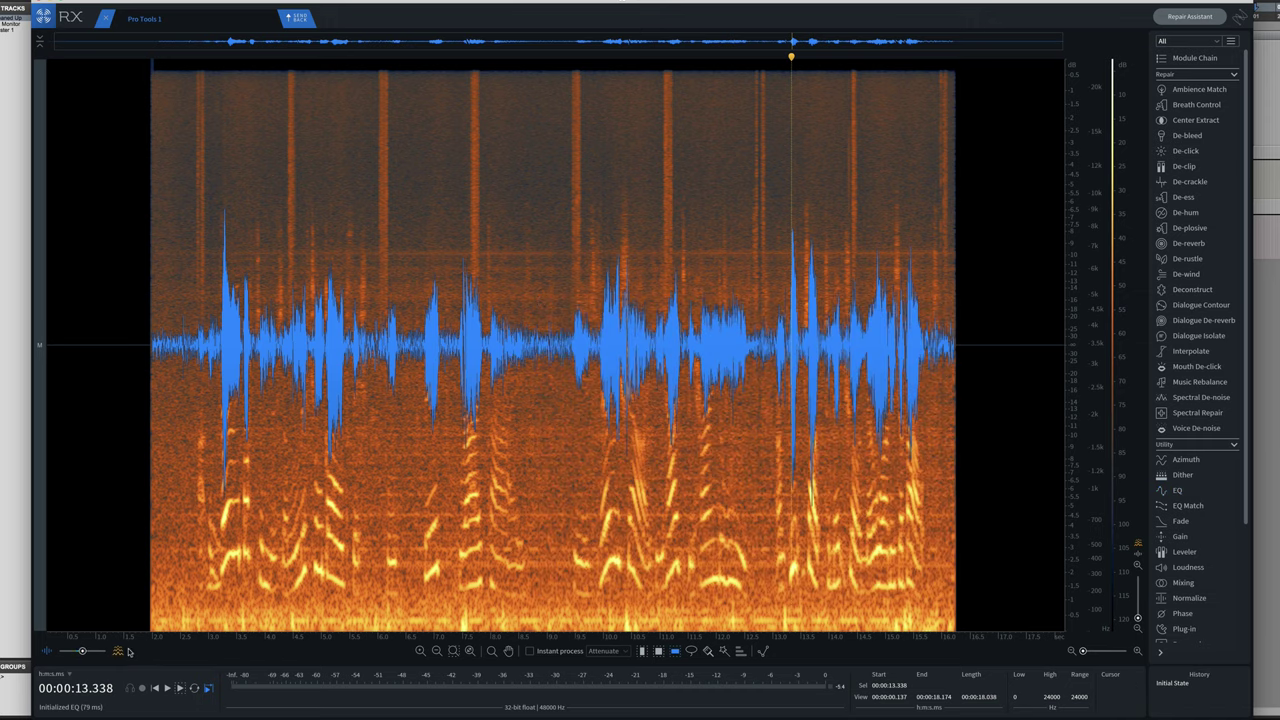
Display only the spectrogram and set its frequency scale to Extended Log.
click(116, 651)
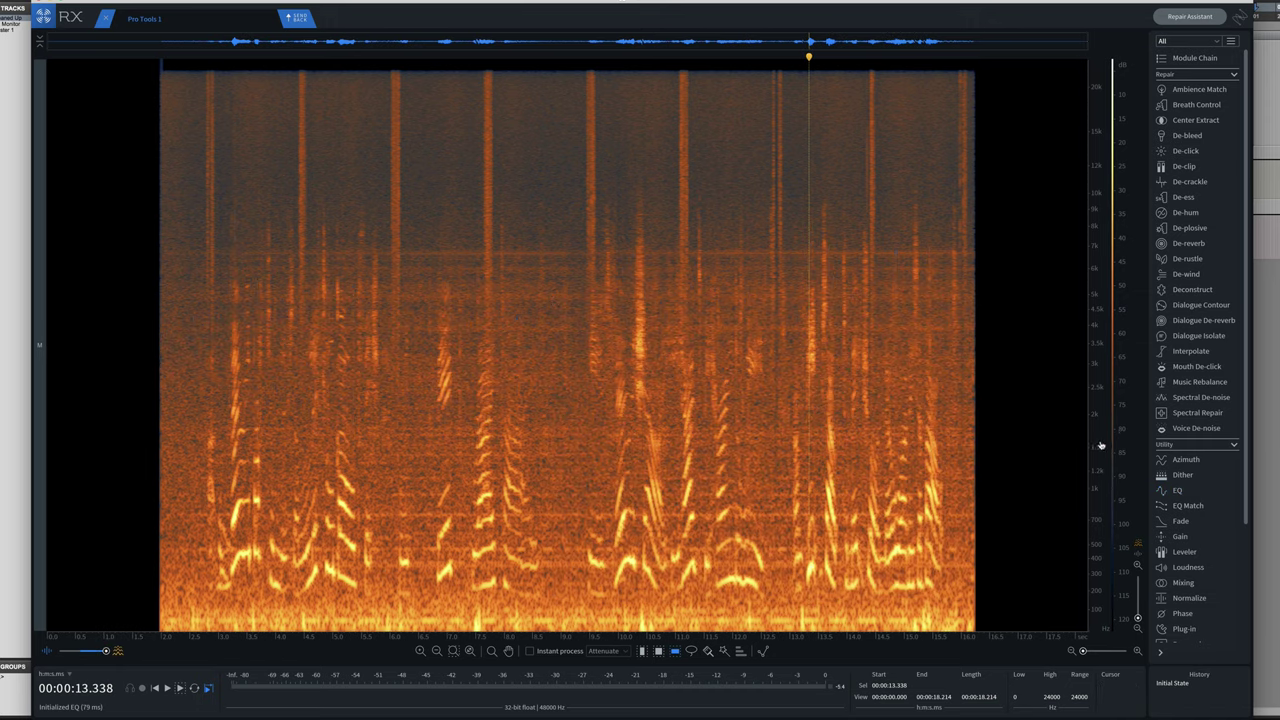
right_click(1099, 425)
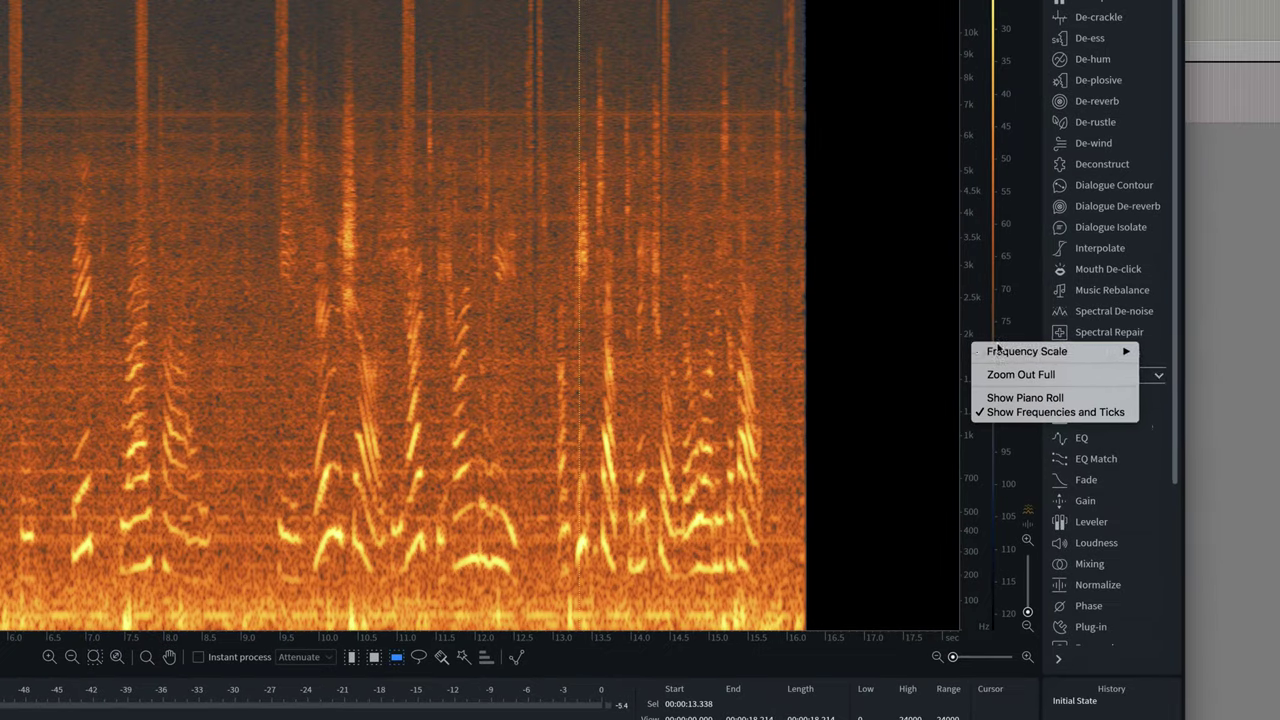
mouse_move(1151, 429)
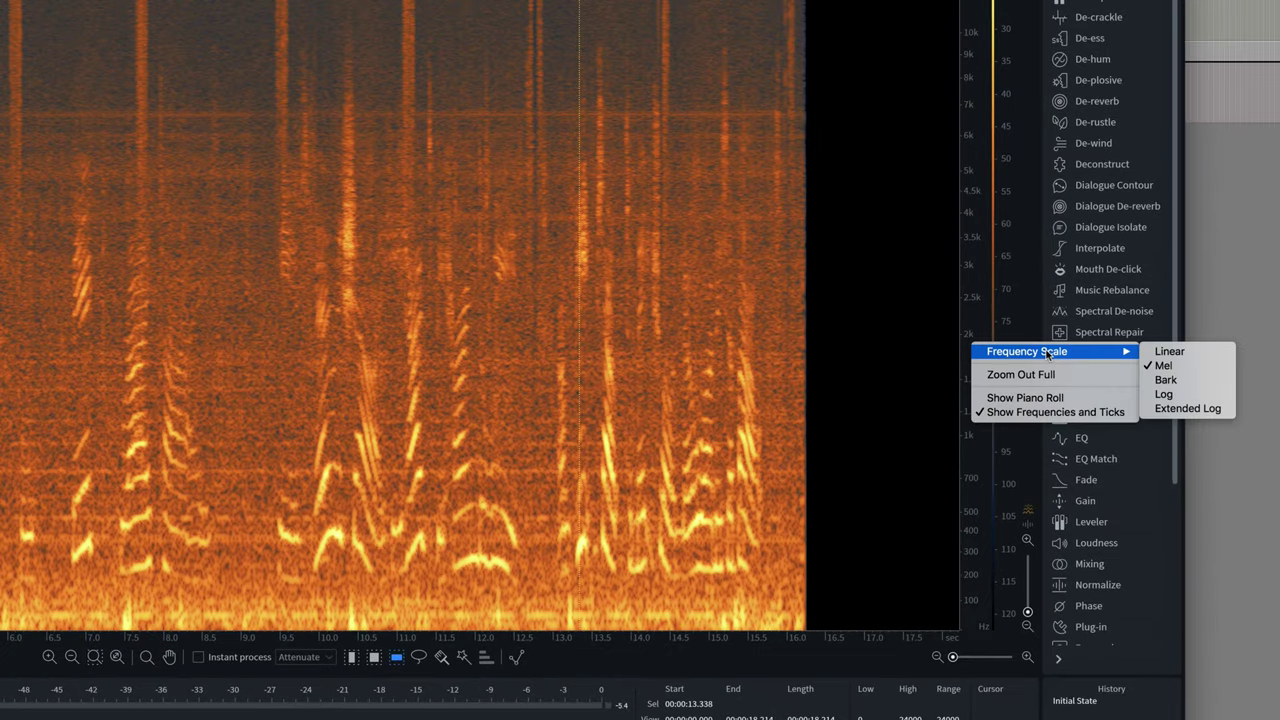
click(1198, 410)
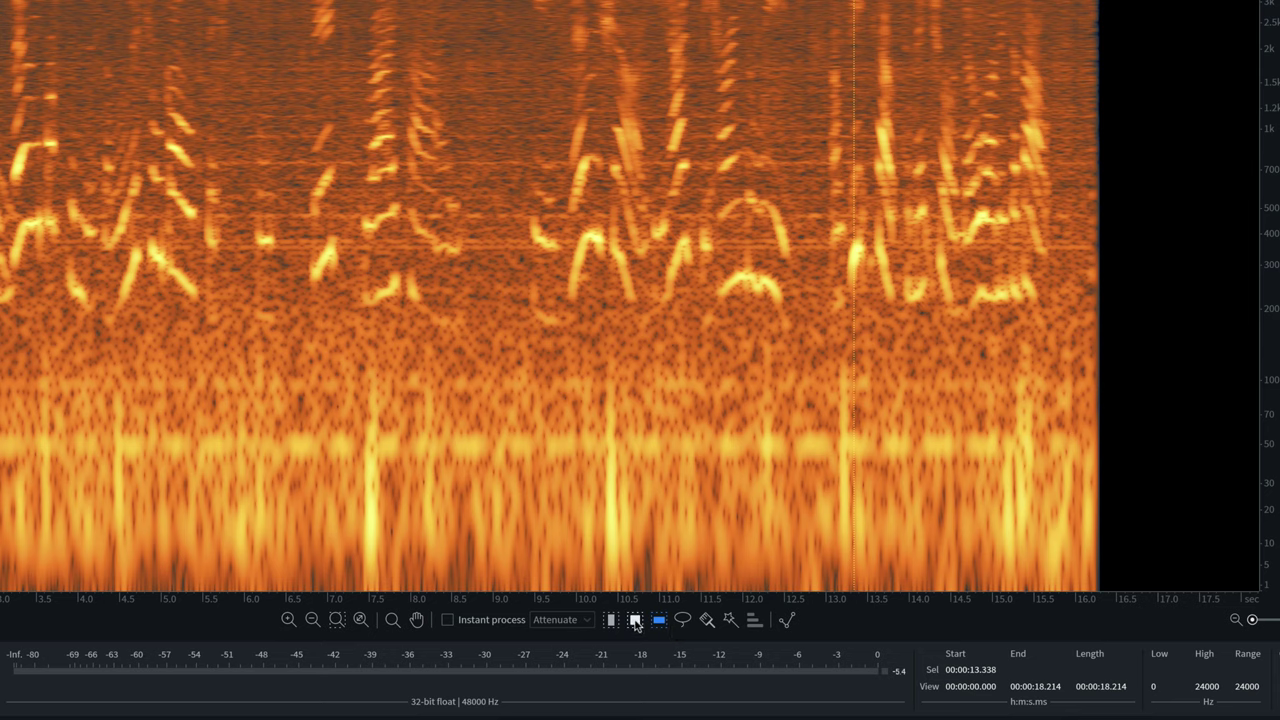
Select the frequency band from 0 to about 172.6 Hz across the whole recording and audition it in isolation.
click(659, 622)
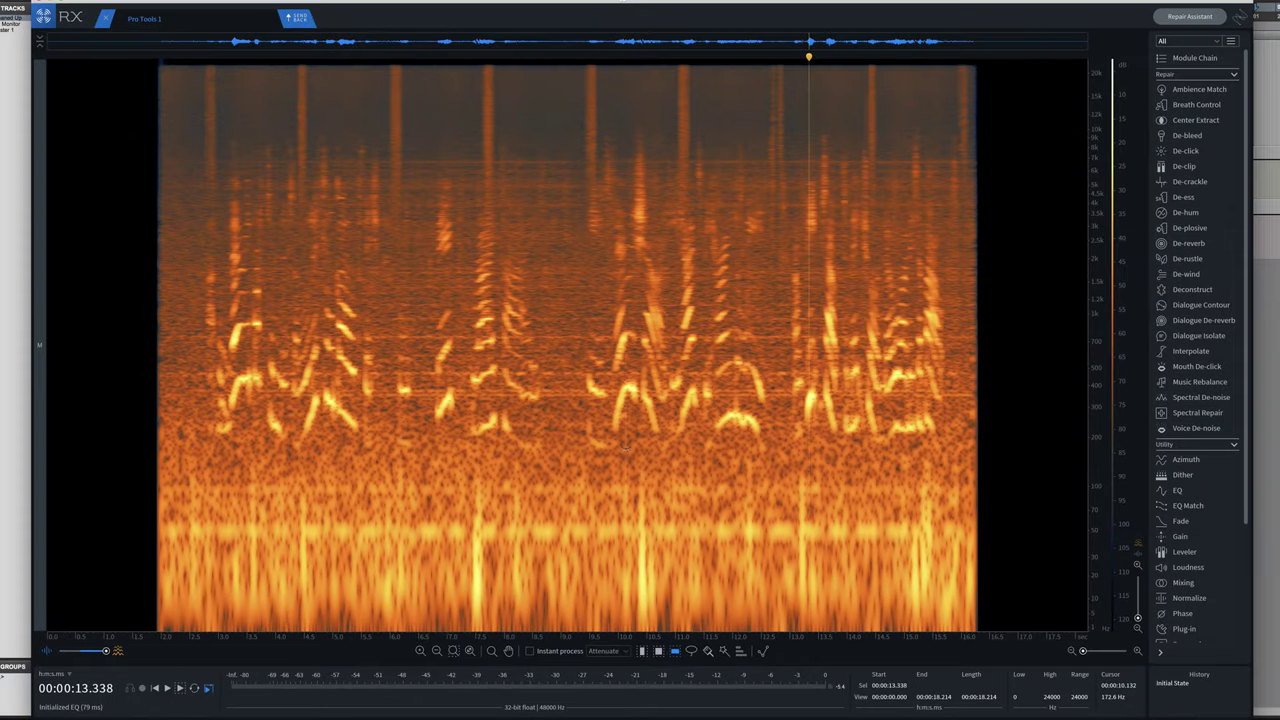
drag(626, 449, 640, 632)
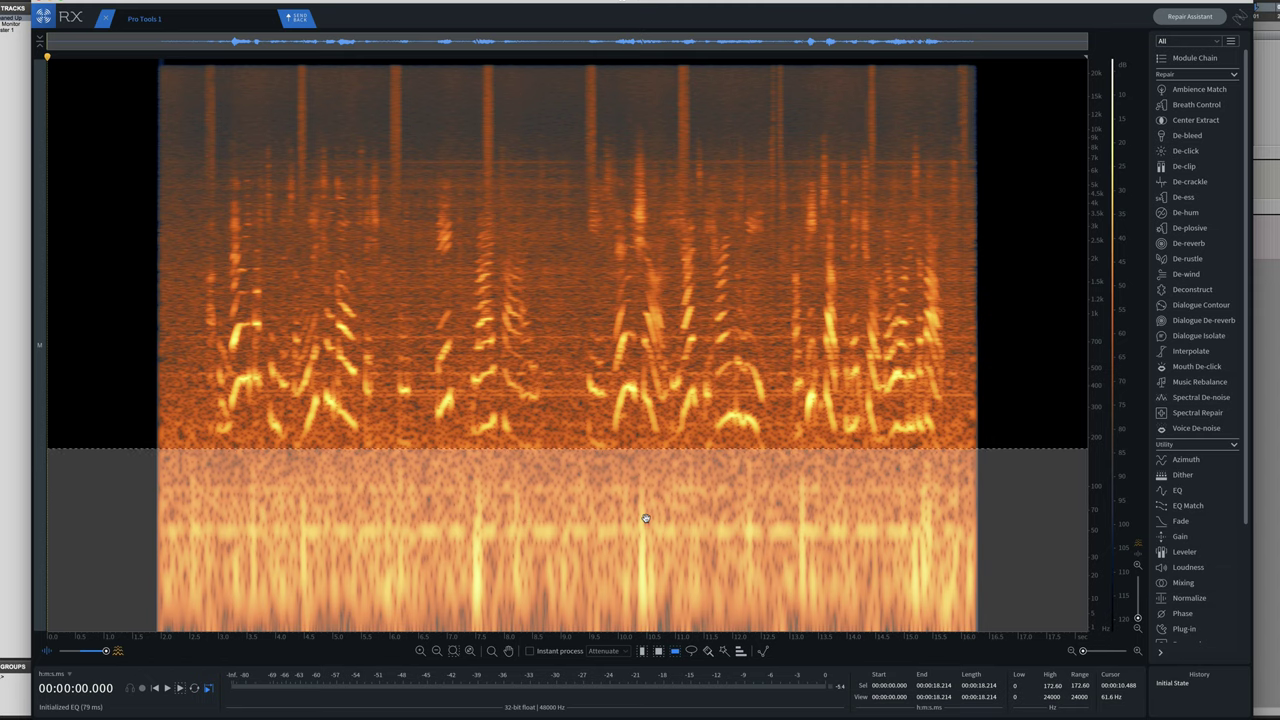
key(space)
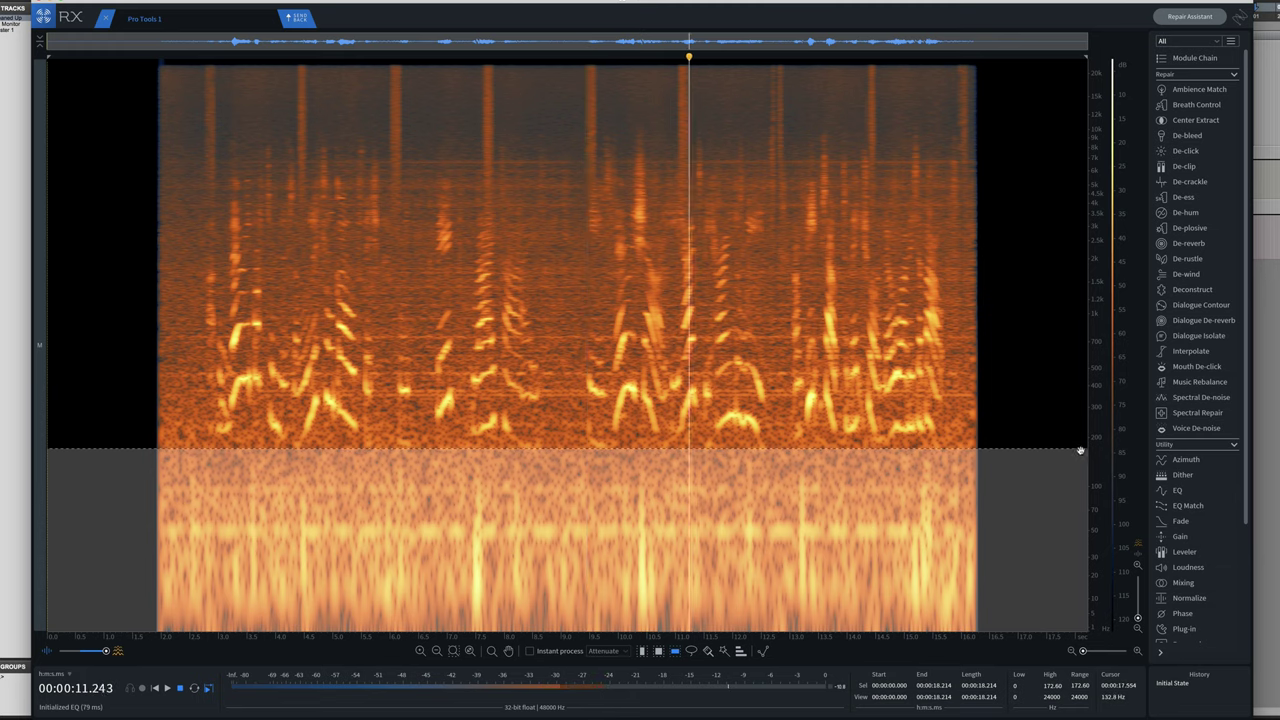
key(space)
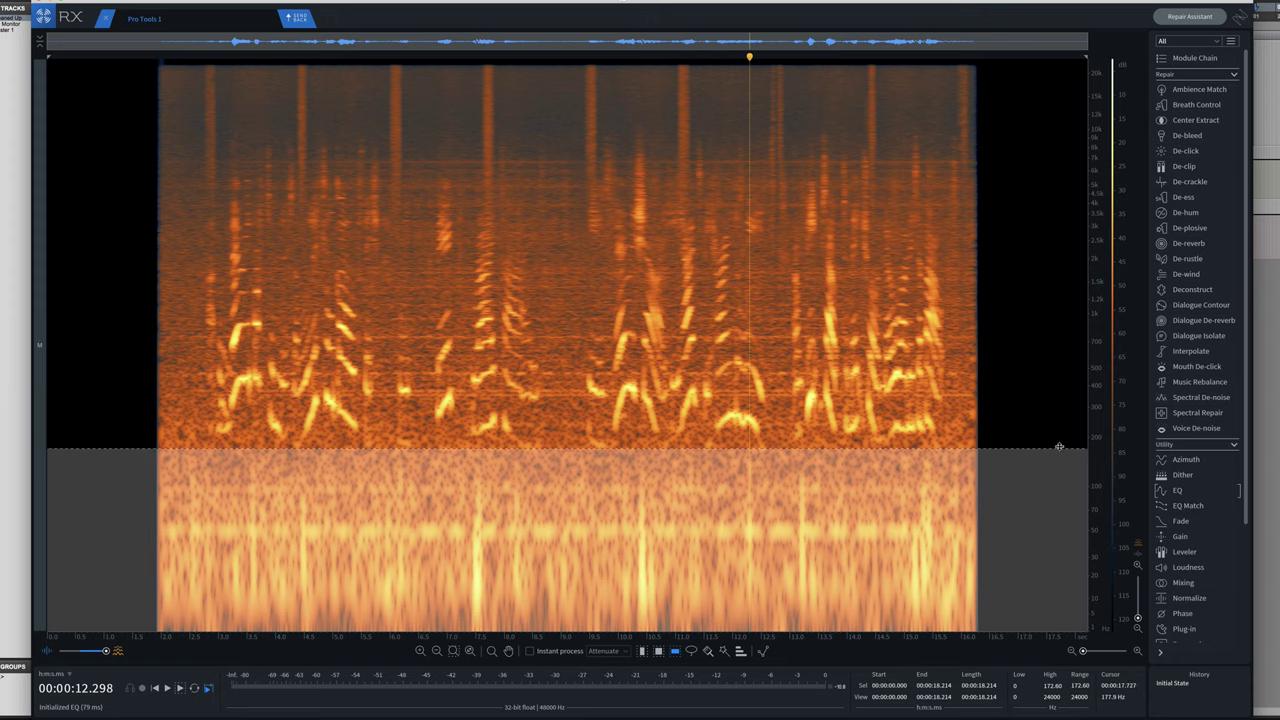
Open the EQ module, set the high-pass filter to 70 Hz, and compare the available slopes, keeping 48 dB/oct.
click(1177, 491)
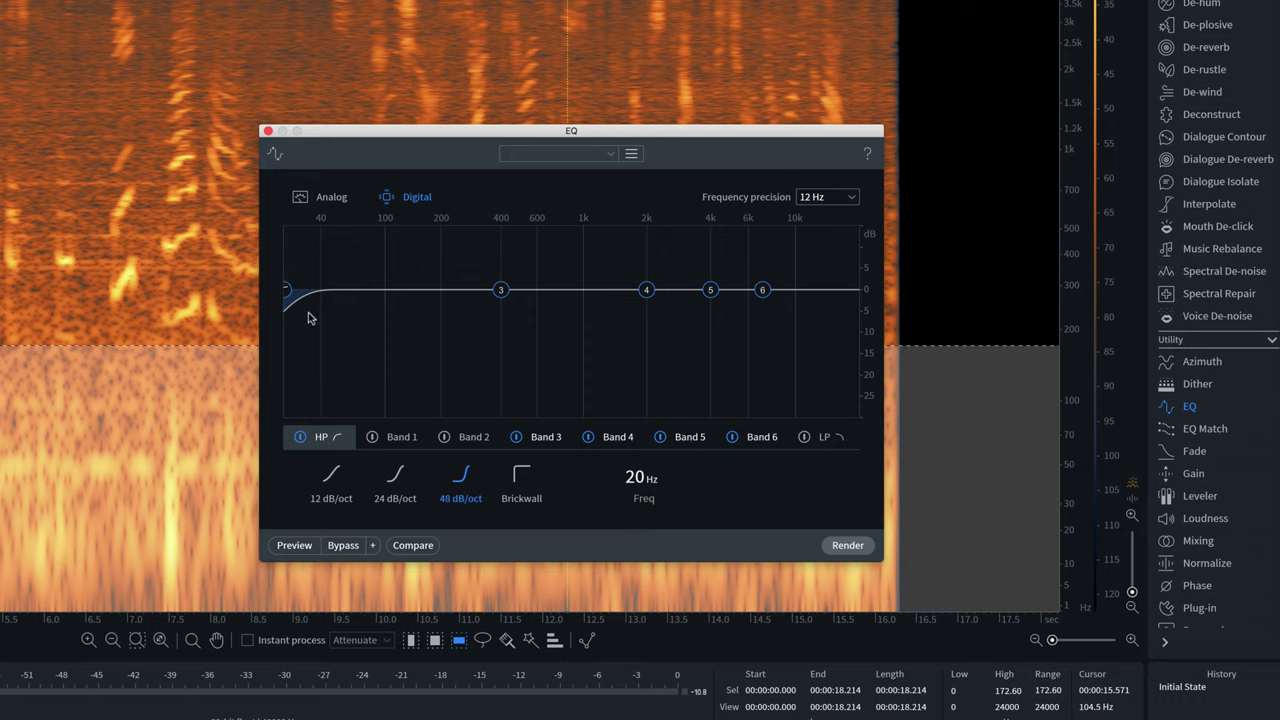
mouse_move(637, 483)
mouse_down()
mouse_move(650, 487)
mouse_move(632, 484)
mouse_up()
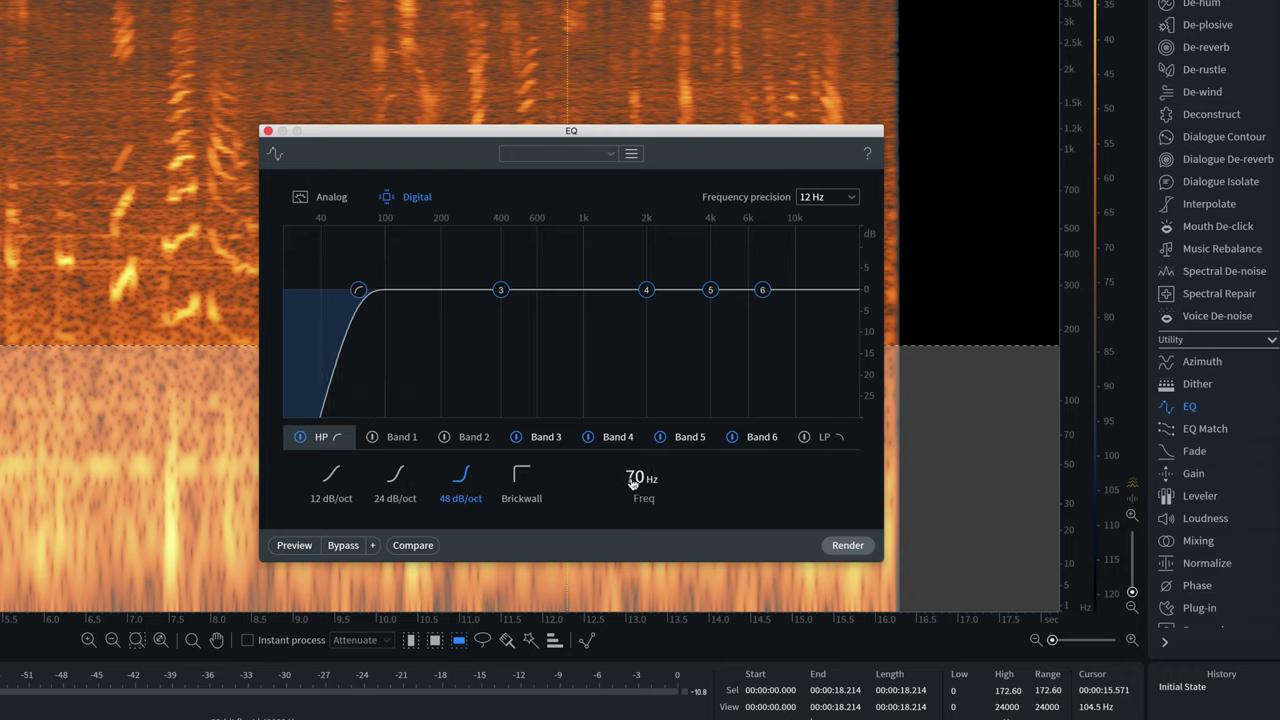
click(331, 478)
click(395, 478)
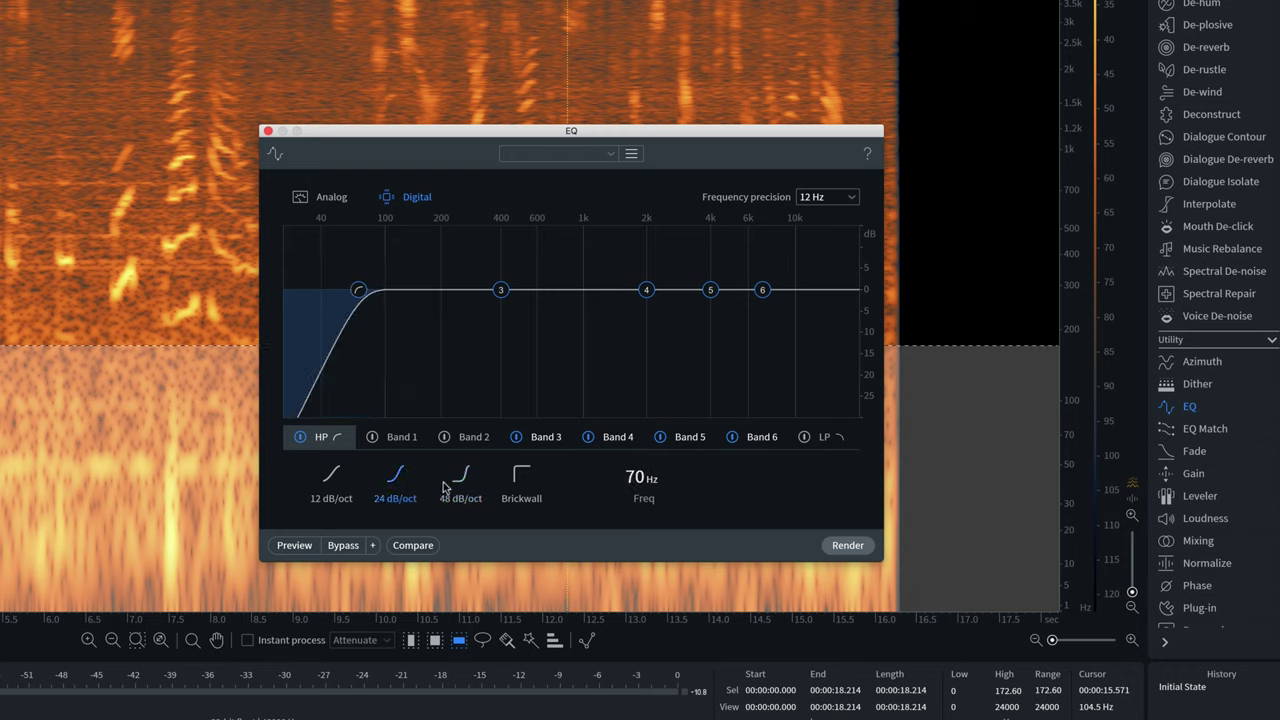
click(462, 482)
click(522, 478)
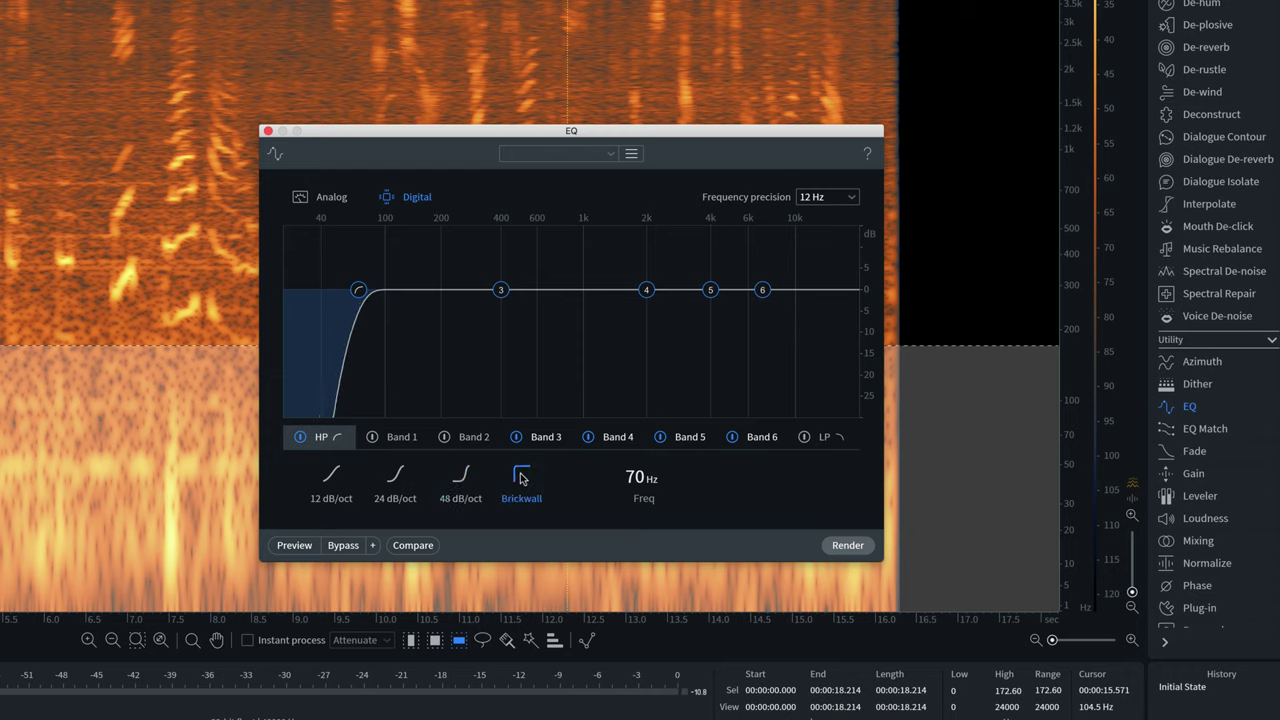
click(462, 482)
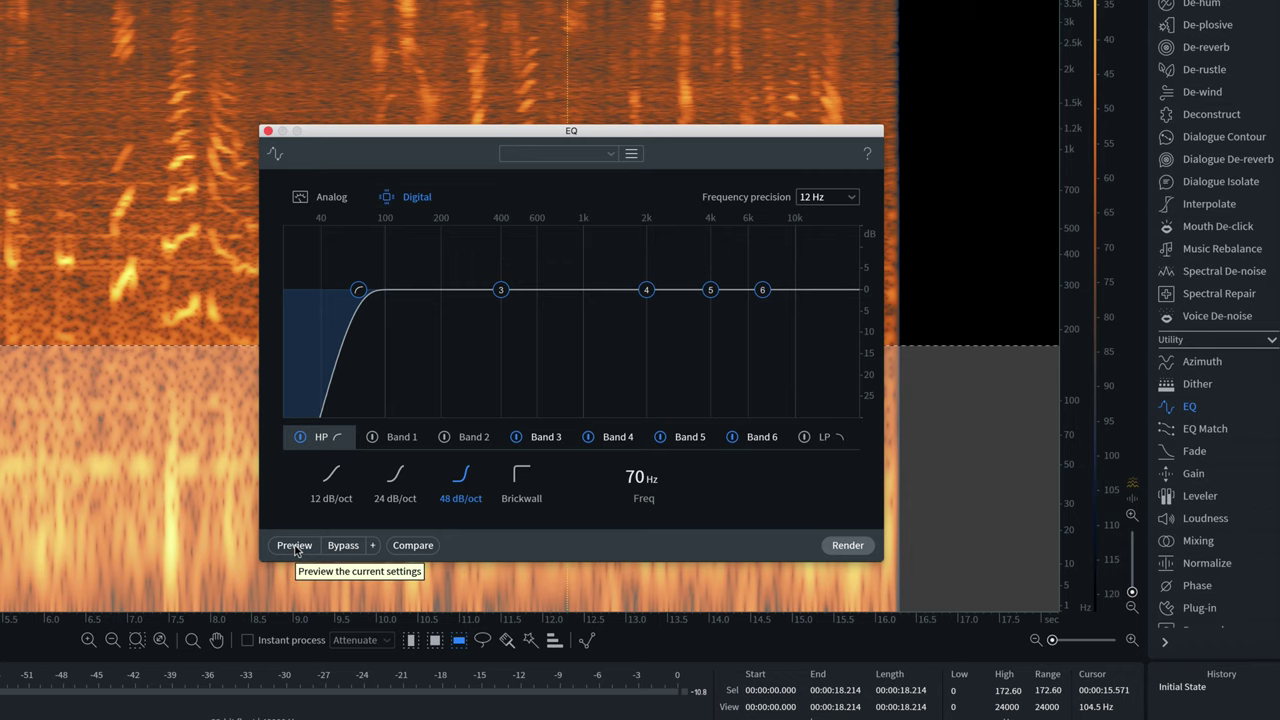
Preview the EQ from the start of the speech while sweeping the high-pass frequency, and settle on 160 Hz.
click(411, 640)
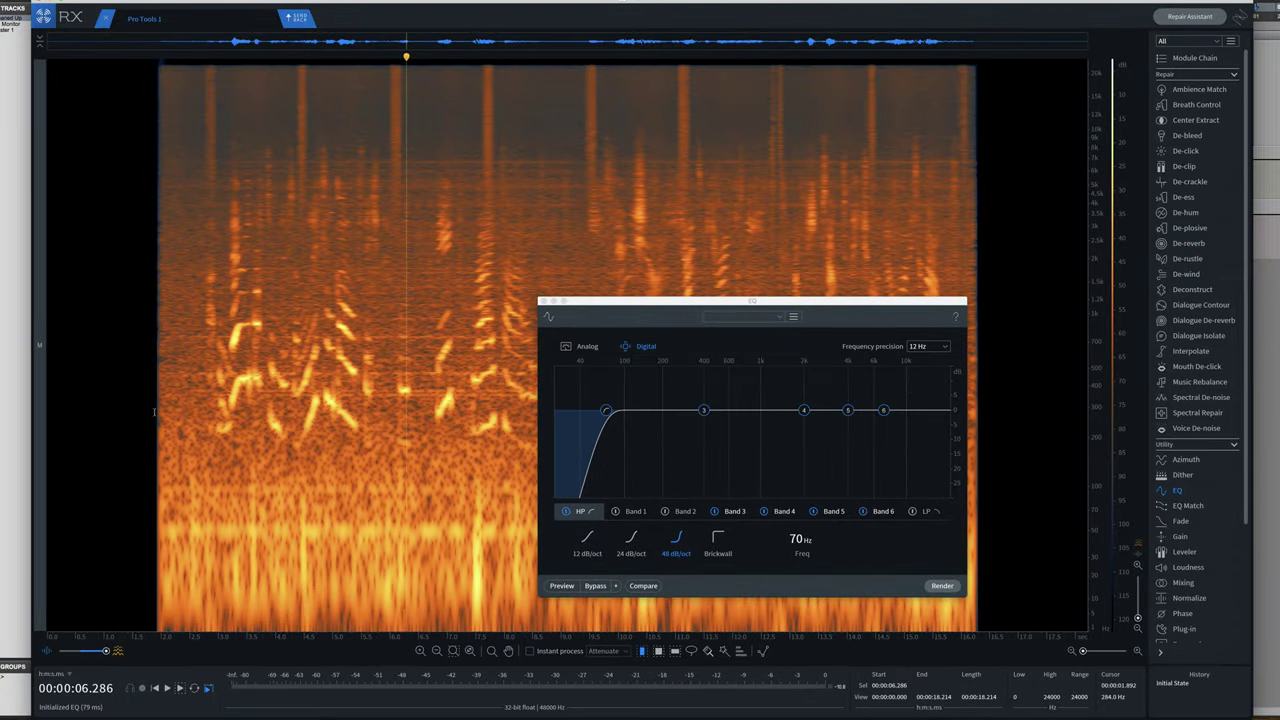
click(155, 411)
click(563, 587)
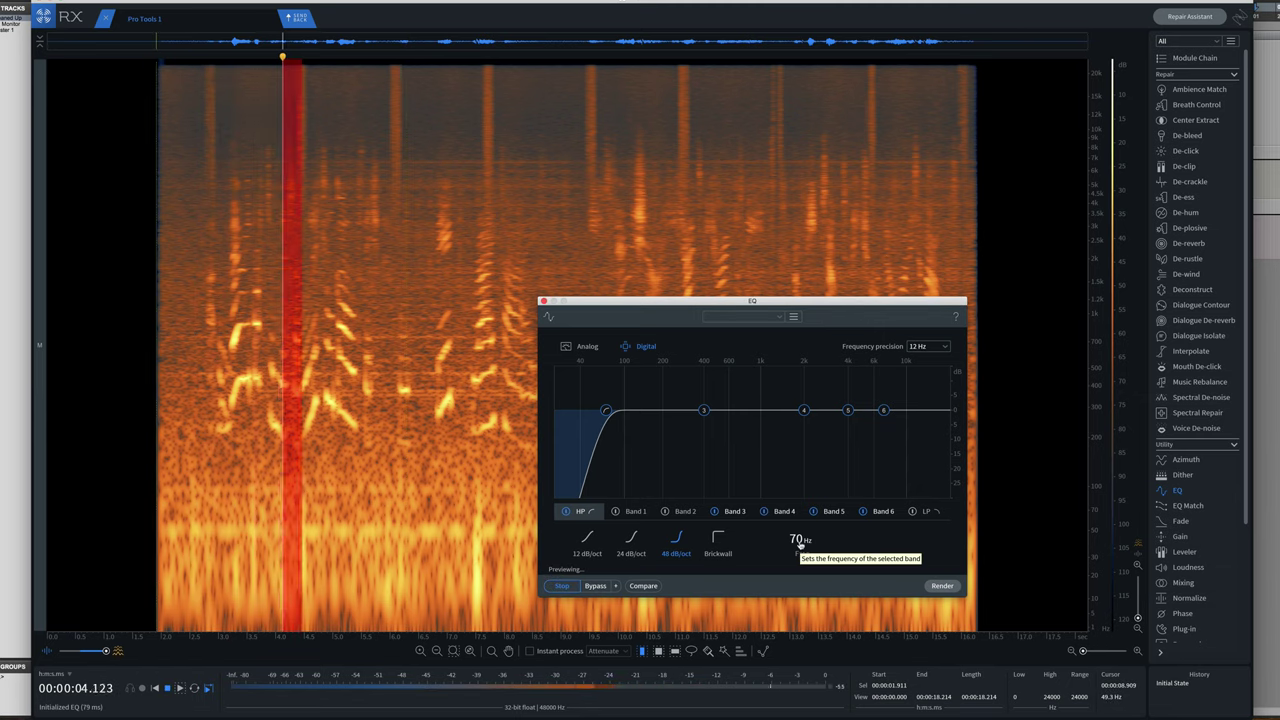
scroll(798, 540, up, 15)
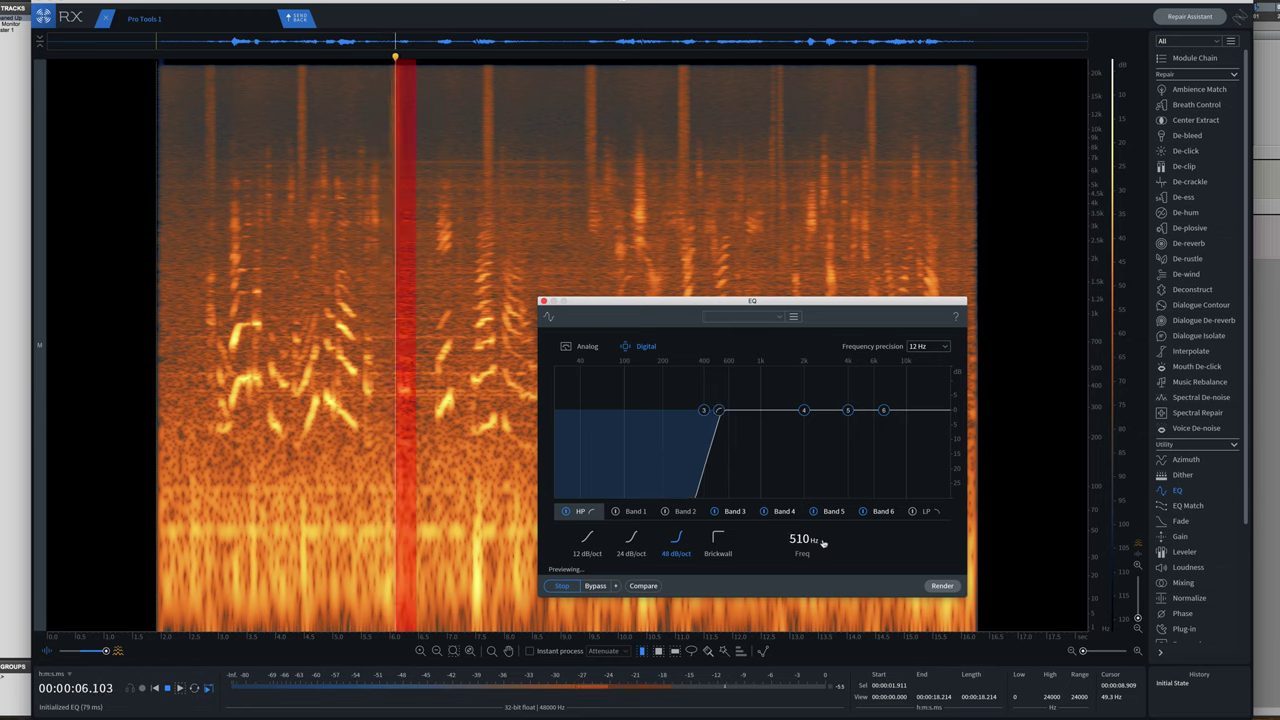
scroll(795, 541, down, 10)
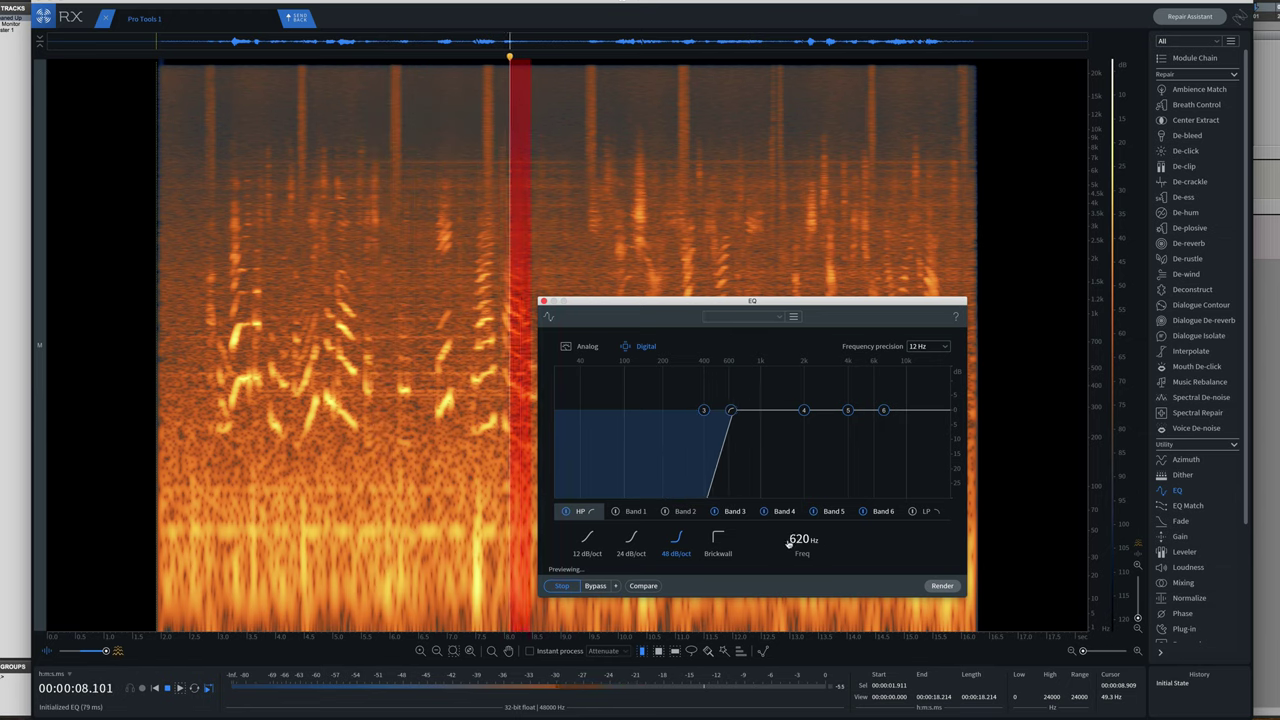
scroll(766, 545, down, 1)
scroll(767, 544, up, 4)
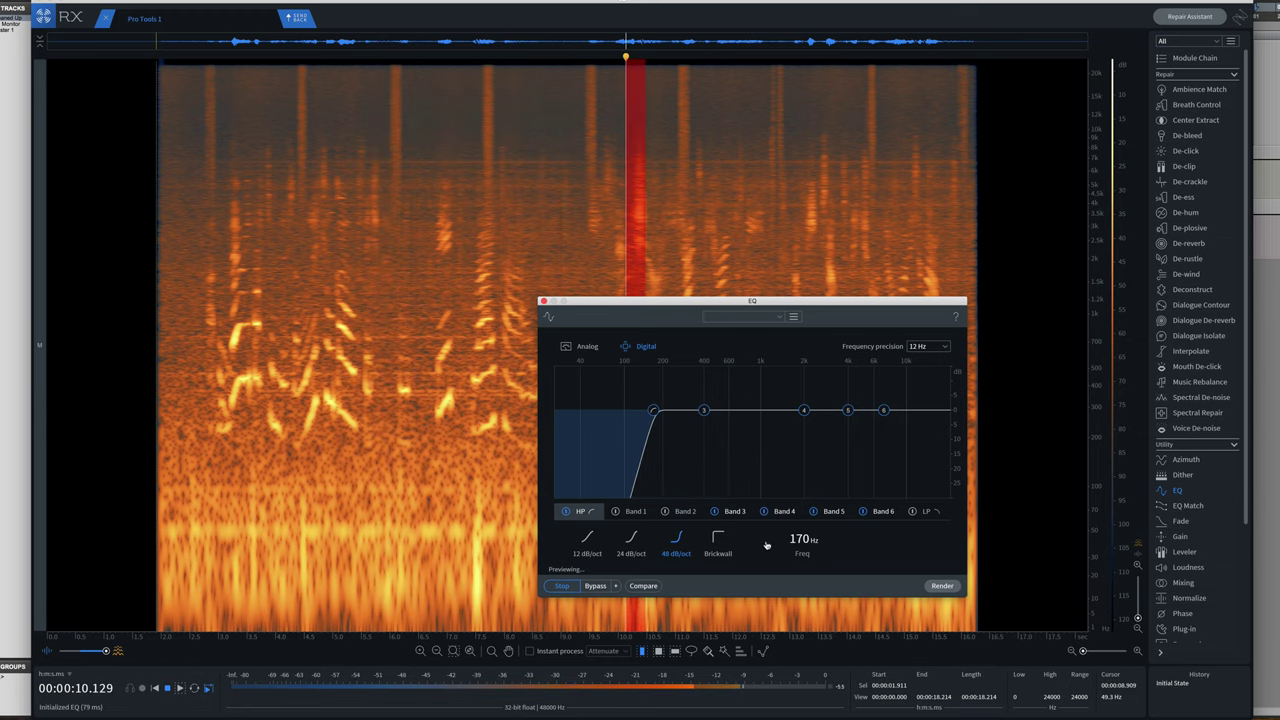
scroll(768, 545, down, 2)
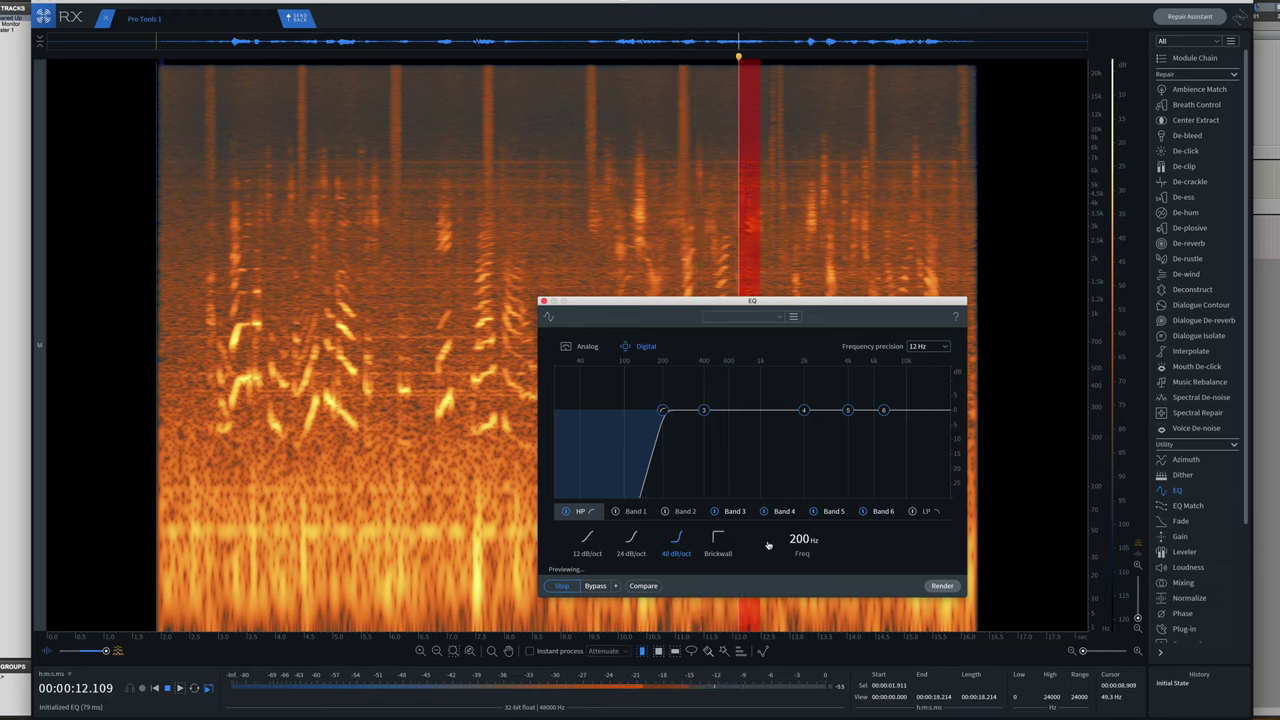
scroll(768, 545, down, 2)
scroll(767, 545, down, 1)
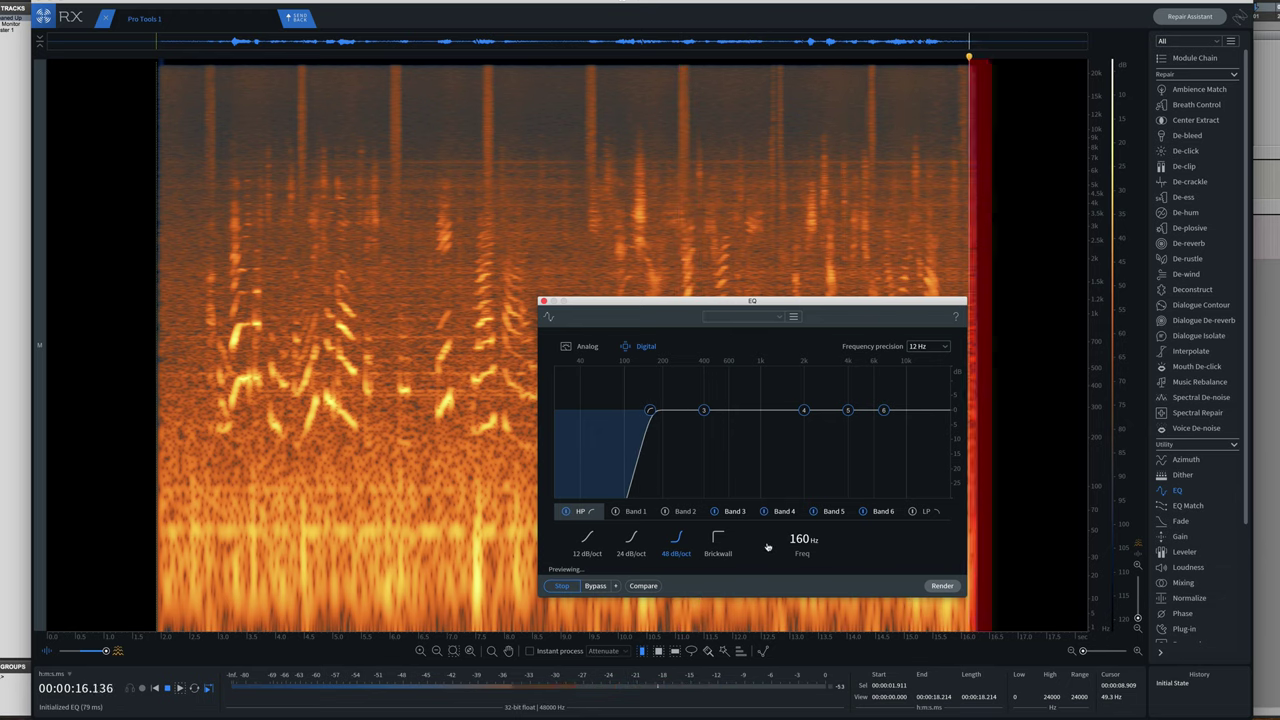
key(space)
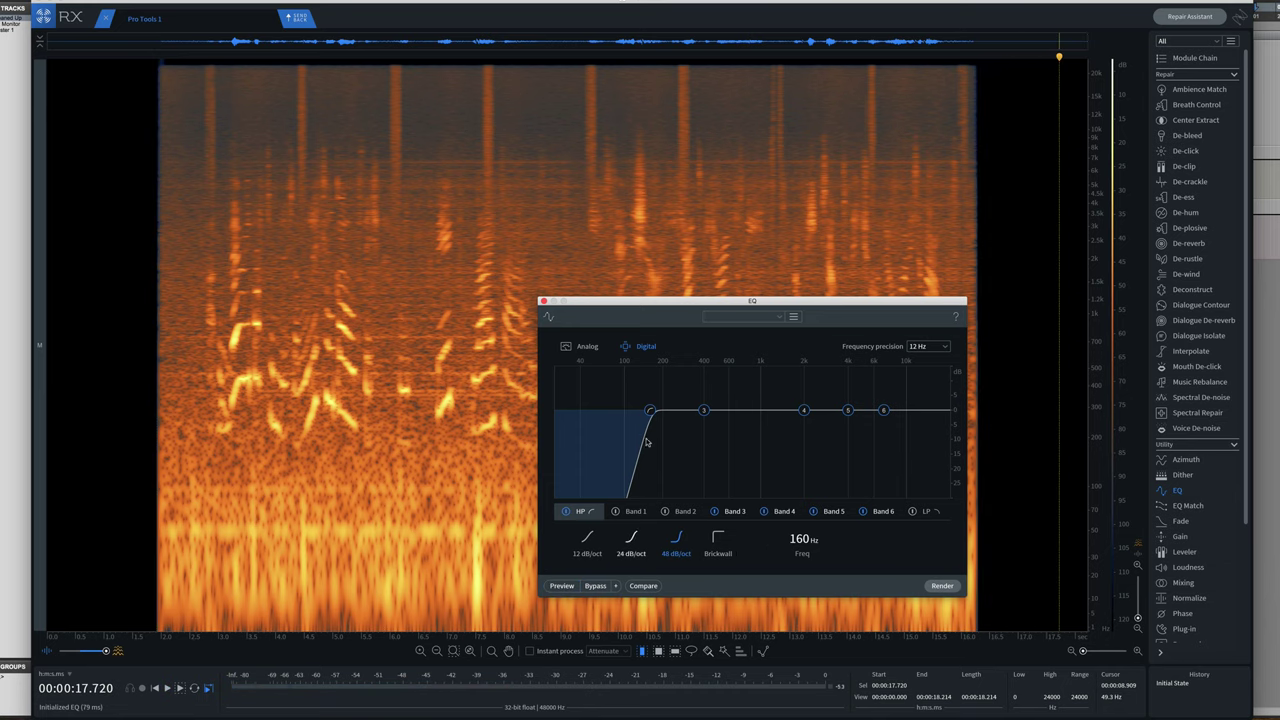
Render the high-pass EQ over the whole recording and close the EQ module.
double_click(437, 501)
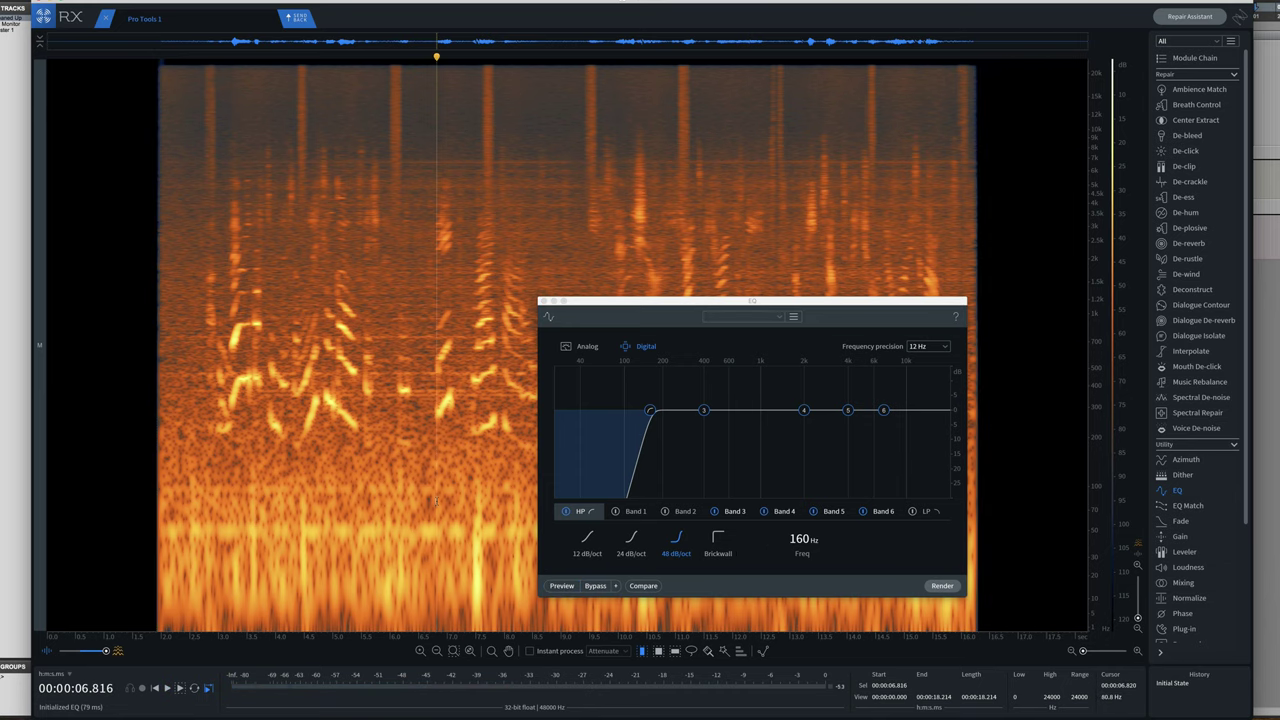
click(941, 587)
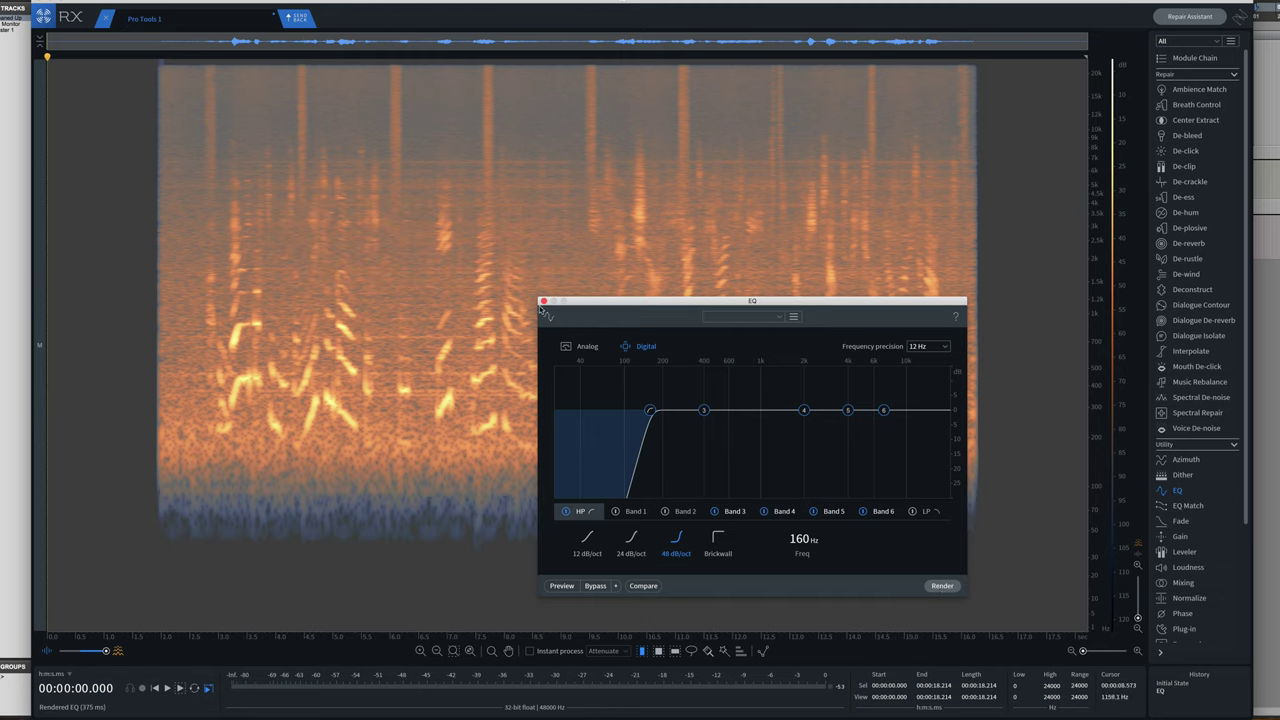
key(Escape)
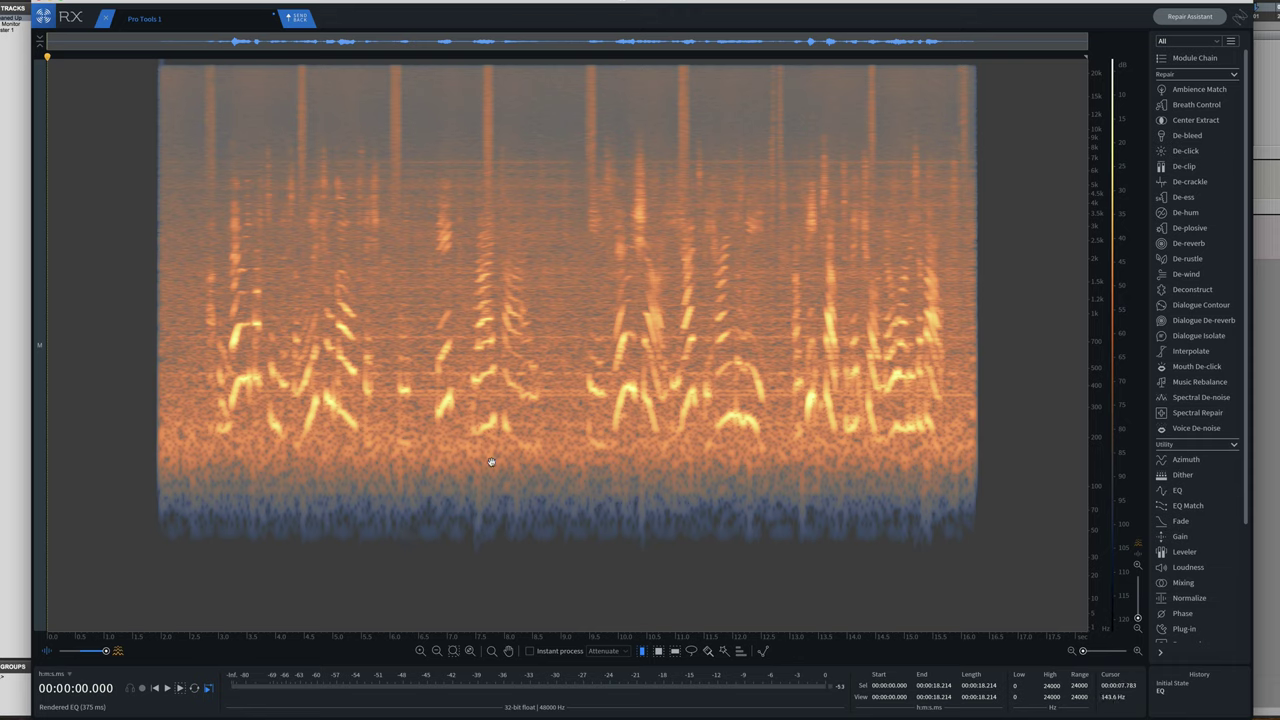
Audition the filtered recording from the point where the audio begins.
click(119, 420)
click(157, 416)
key(space)
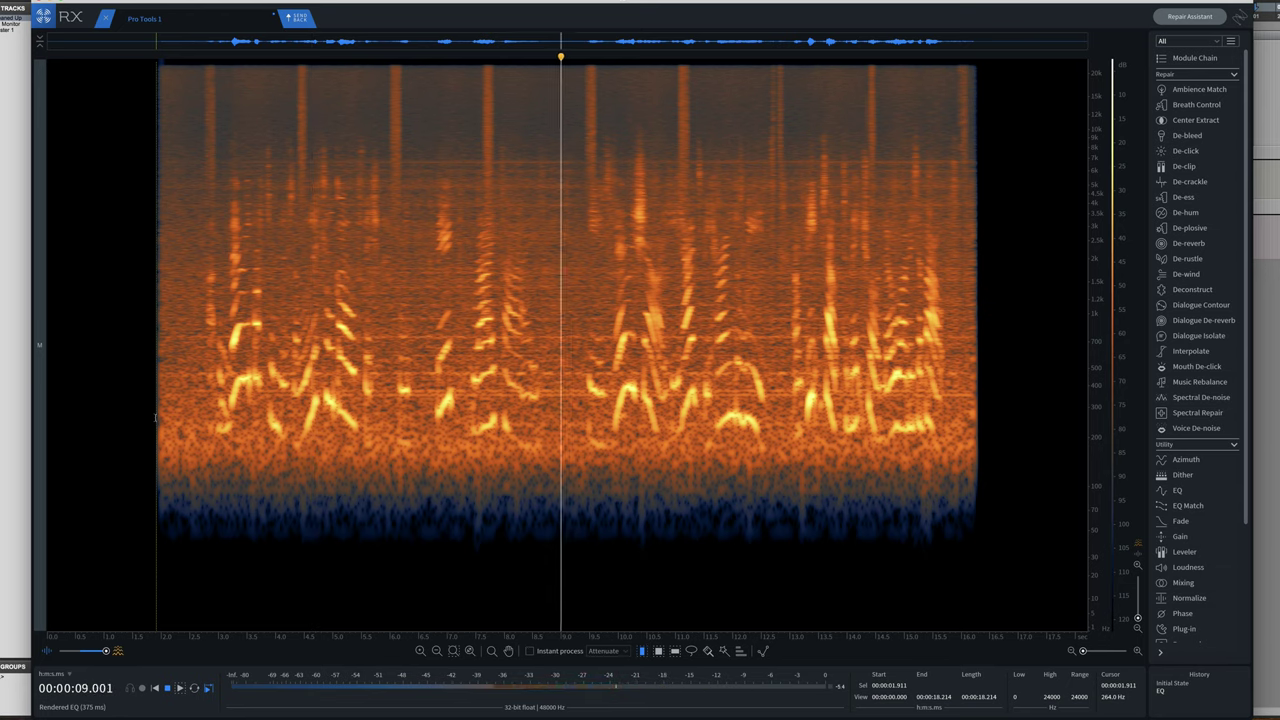
key(space)
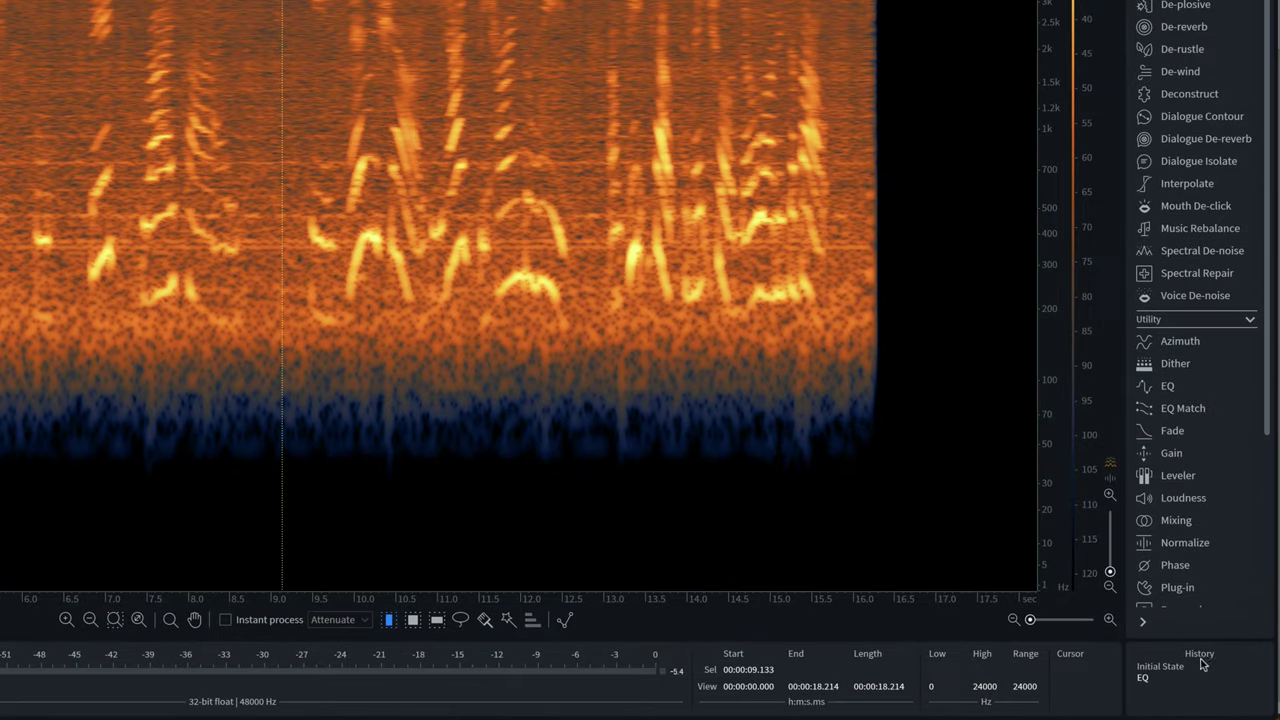
Compare playback of the Initial State with the EQ state in the history, ending on the EQ state.
click(1160, 667)
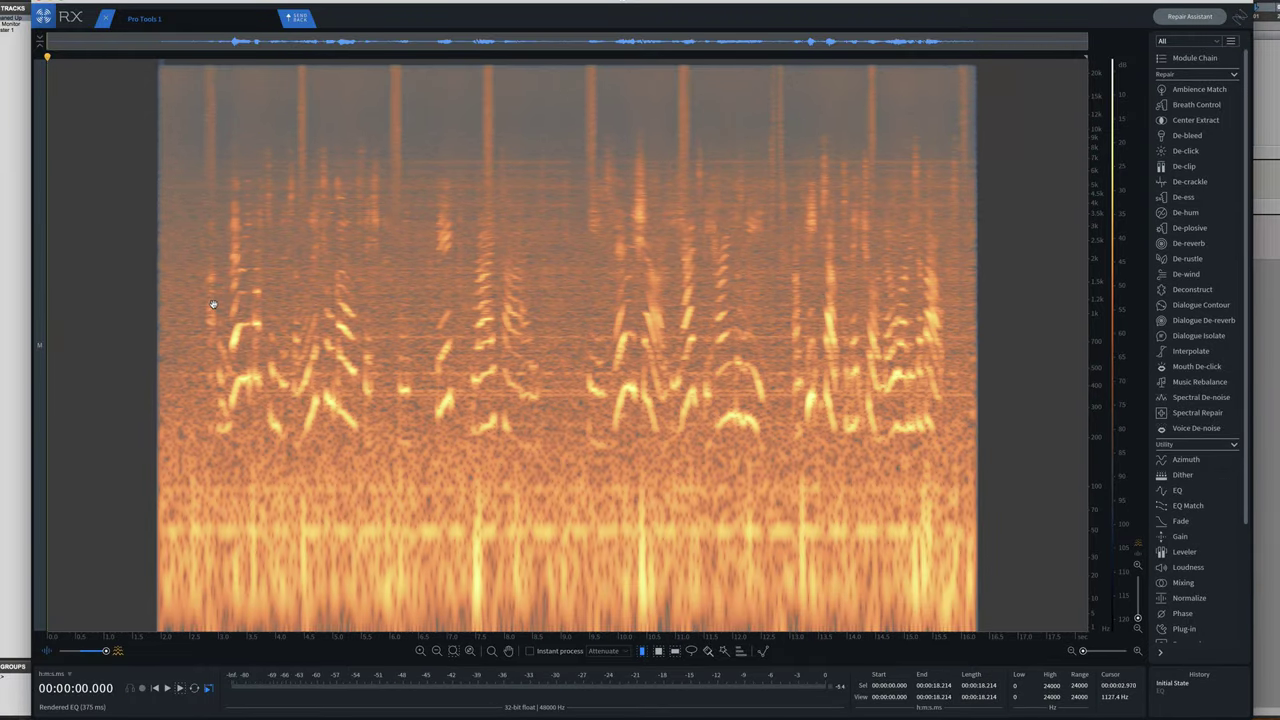
click(213, 304)
key(space)
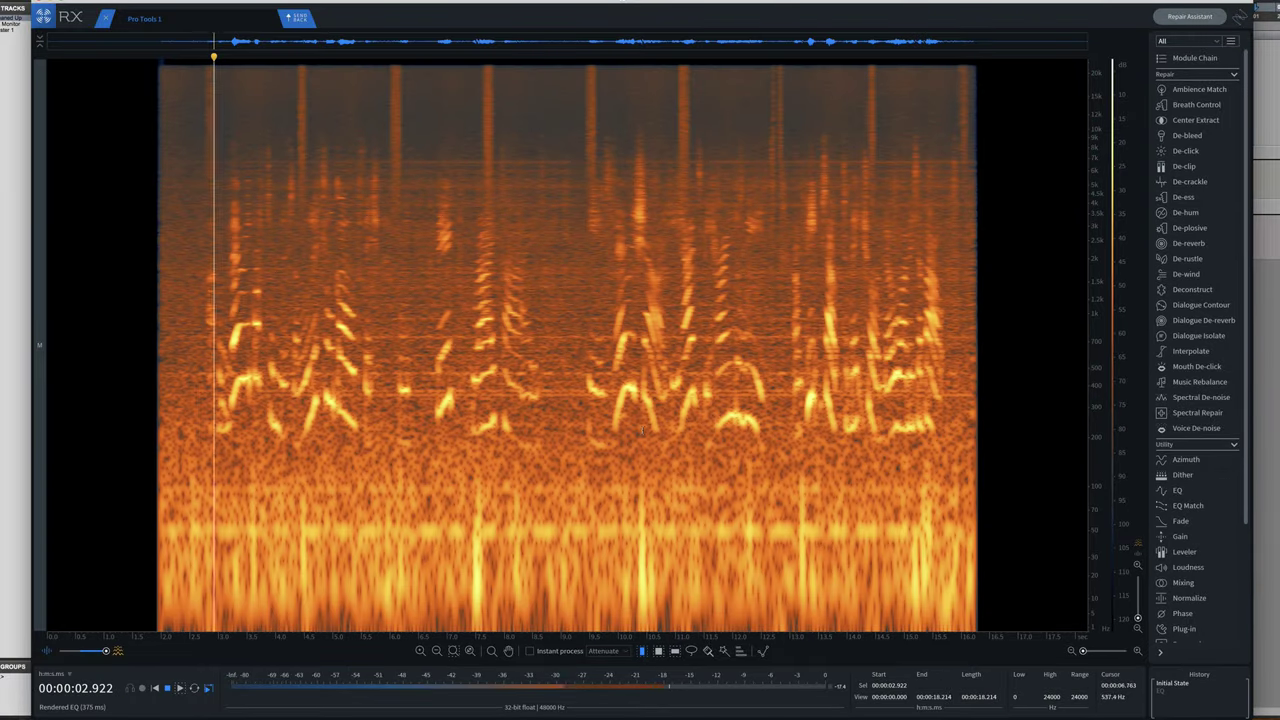
click(1160, 691)
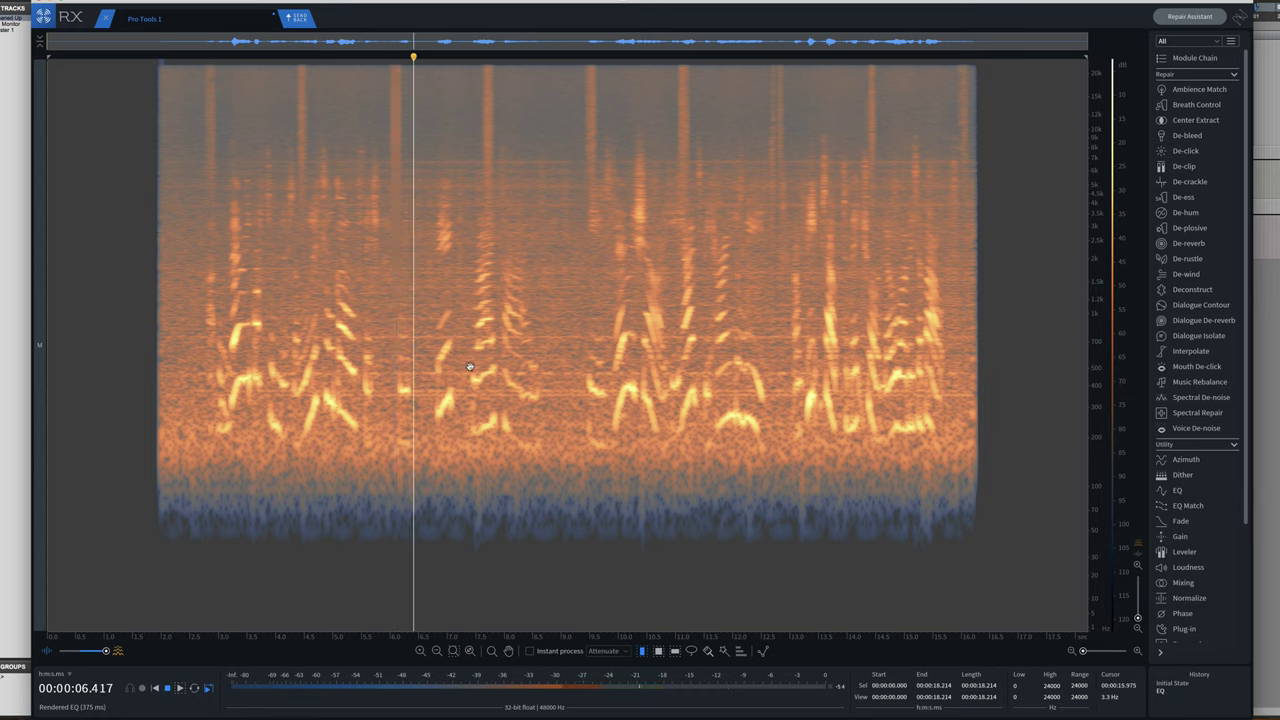
click(346, 365)
key(space)
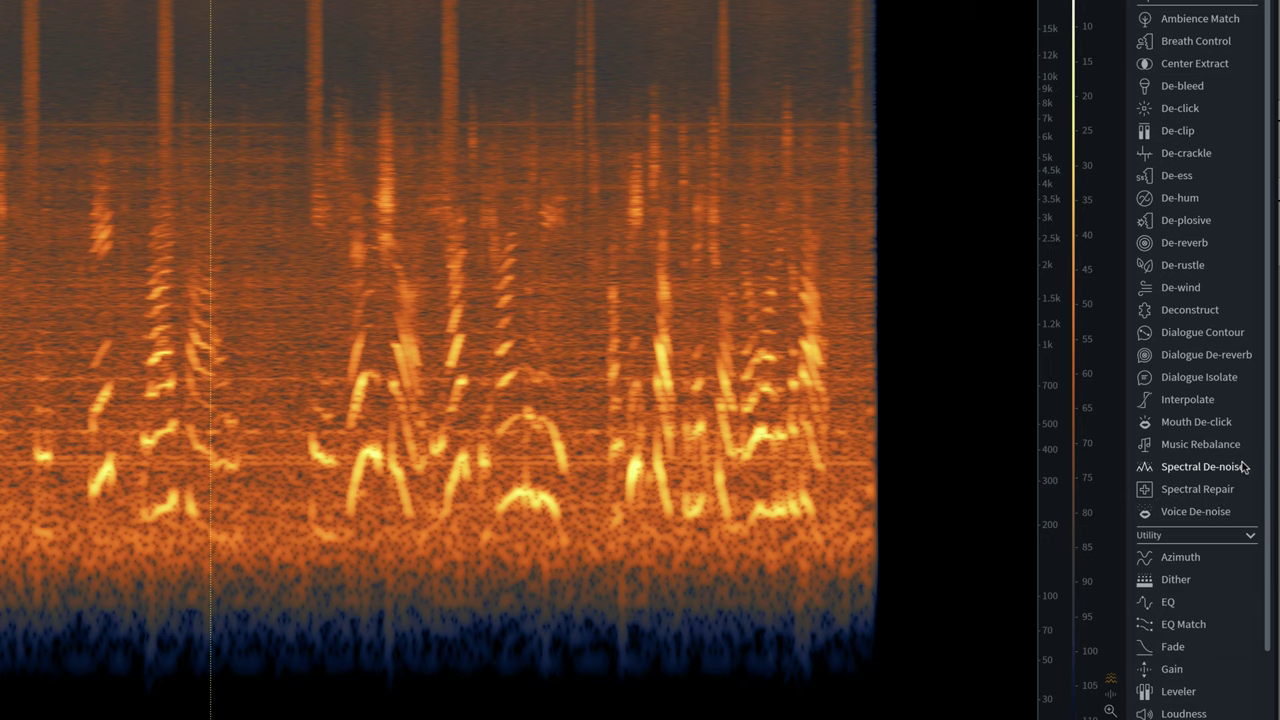
Open Dialogue Isolate, preview it with the noise gain at 0 dB, and lower the noise gain to -12 dB.
scroll(1243, 462, down, 1)
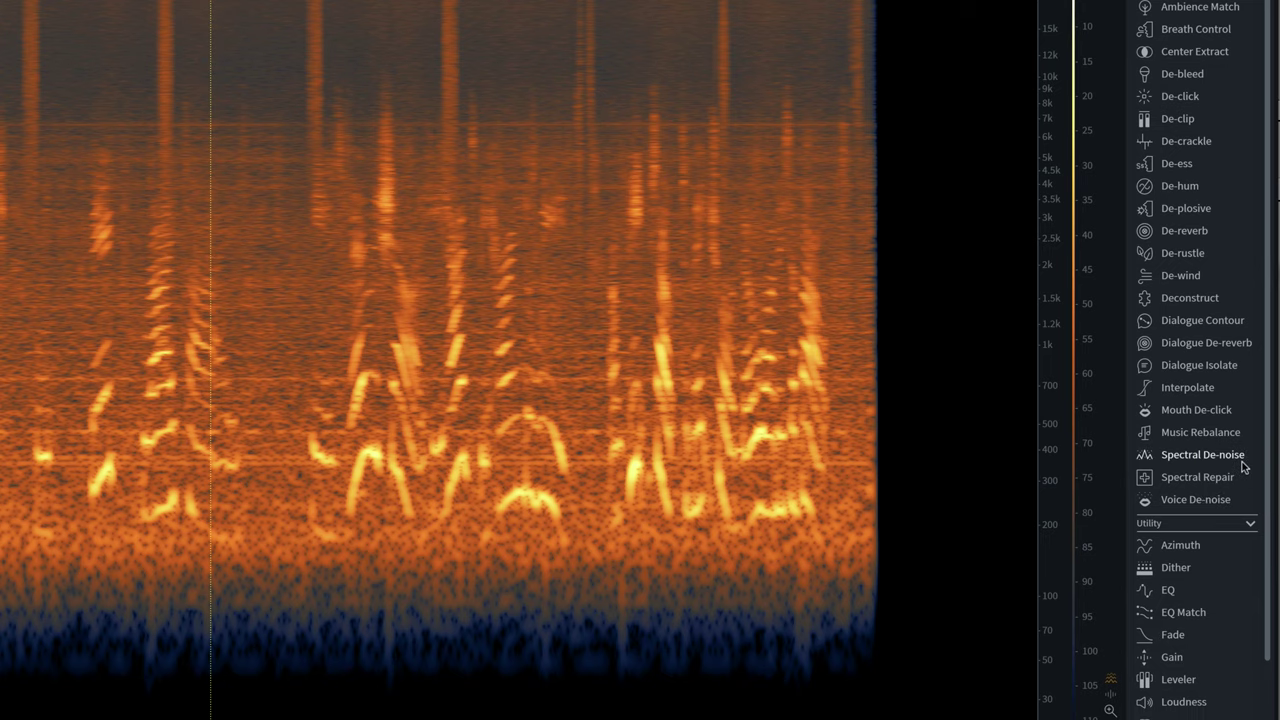
click(1217, 371)
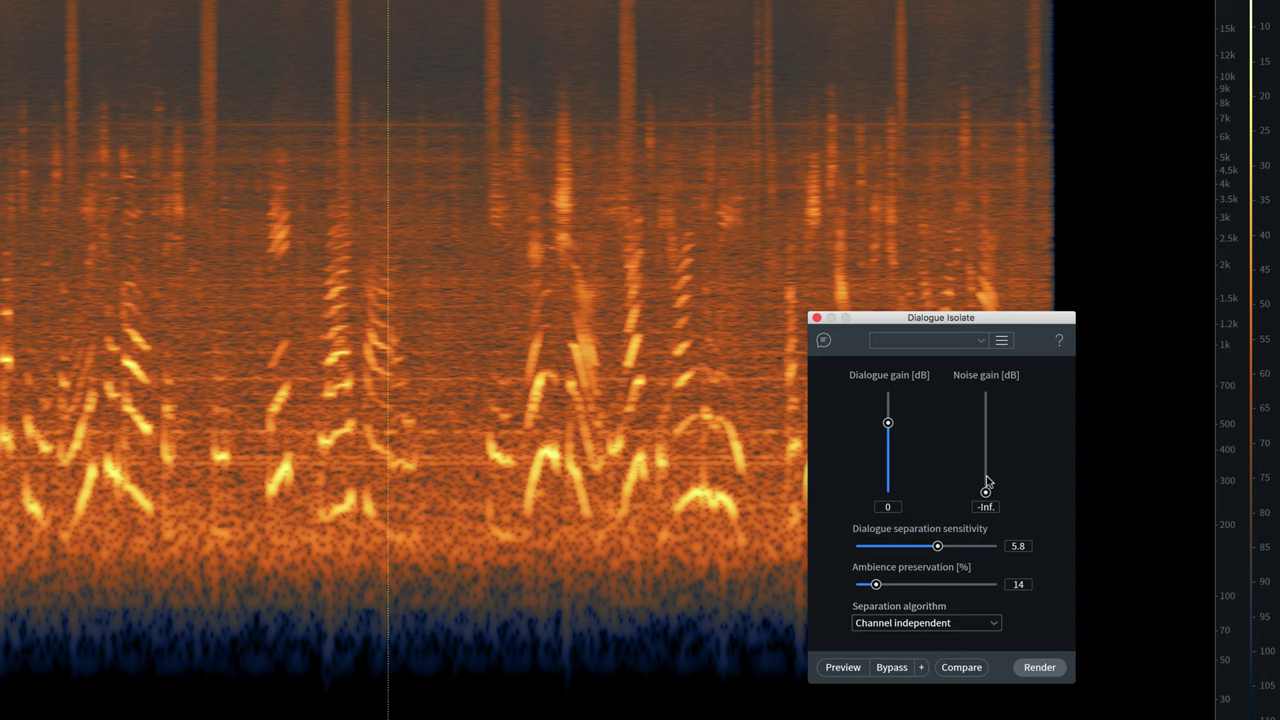
drag(986, 493, 985, 422)
click(606, 671)
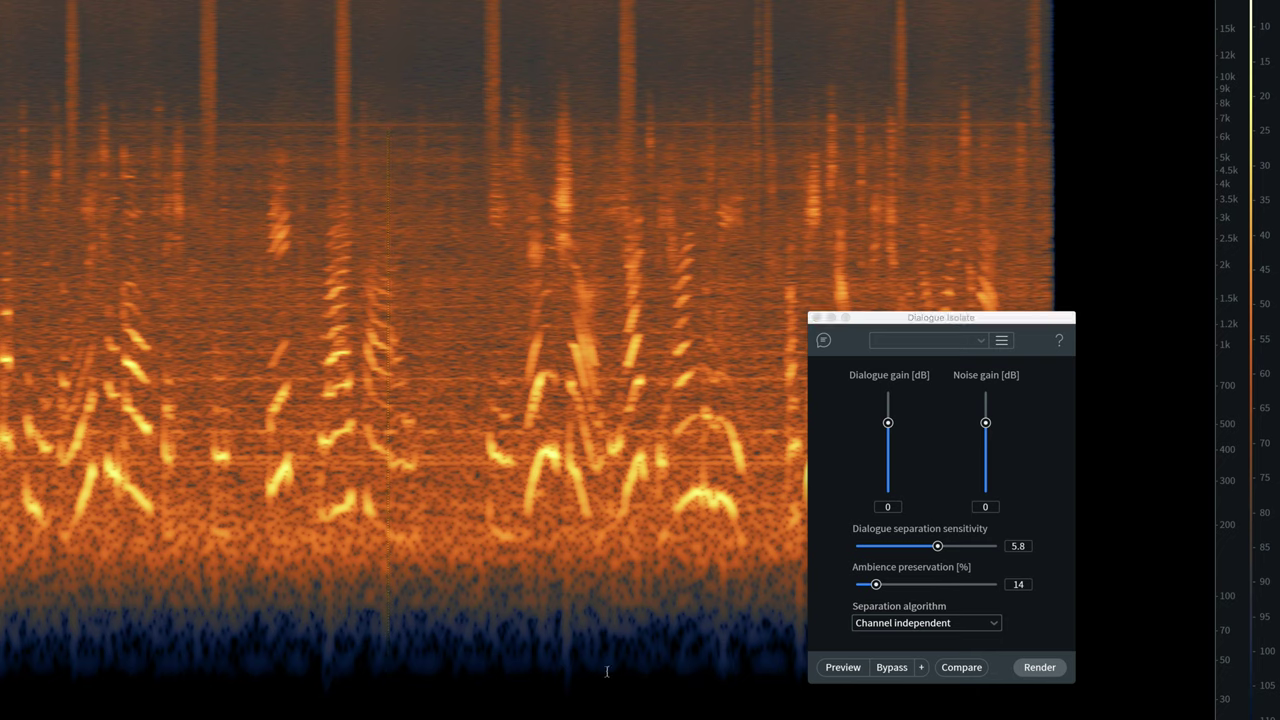
click(838, 668)
mouse_move(986, 424)
mouse_down()
mouse_move(986, 484)
mouse_move(985, 456)
mouse_up()
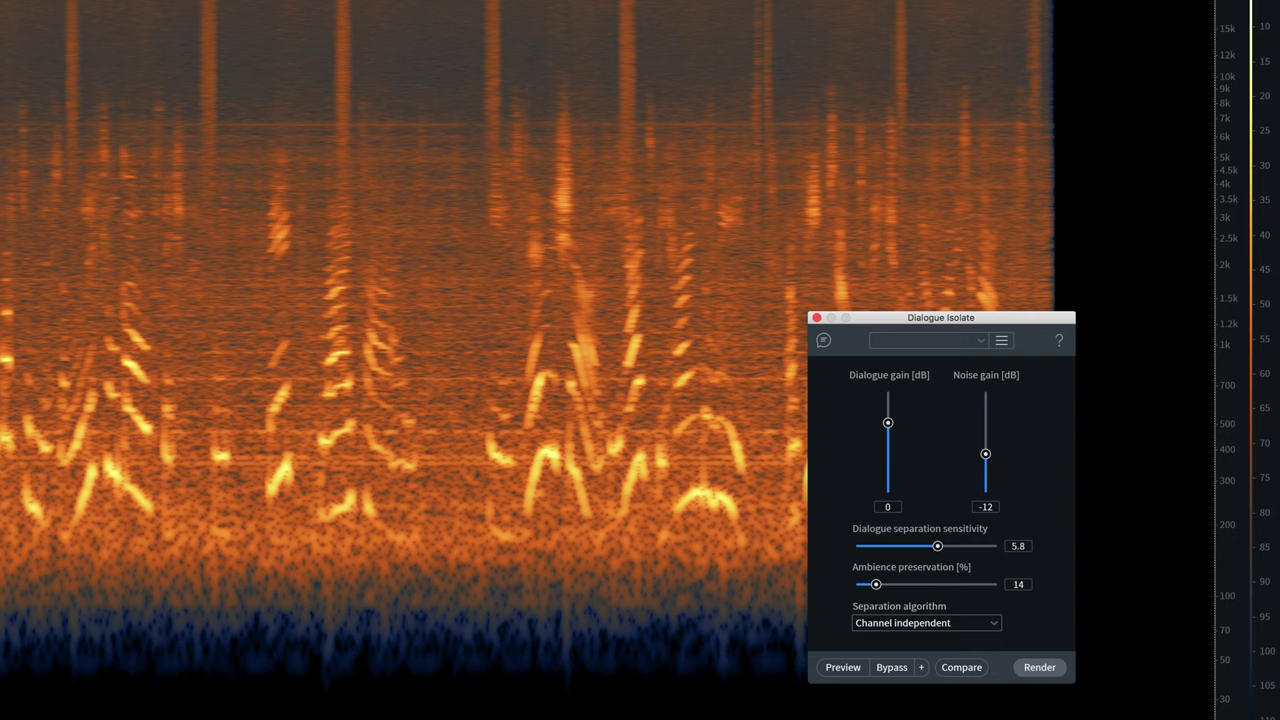
Preview Dialogue Isolate, set ambience preservation to 21% and noise gain to -14 dB, and compare the result with bypass.
click(838, 669)
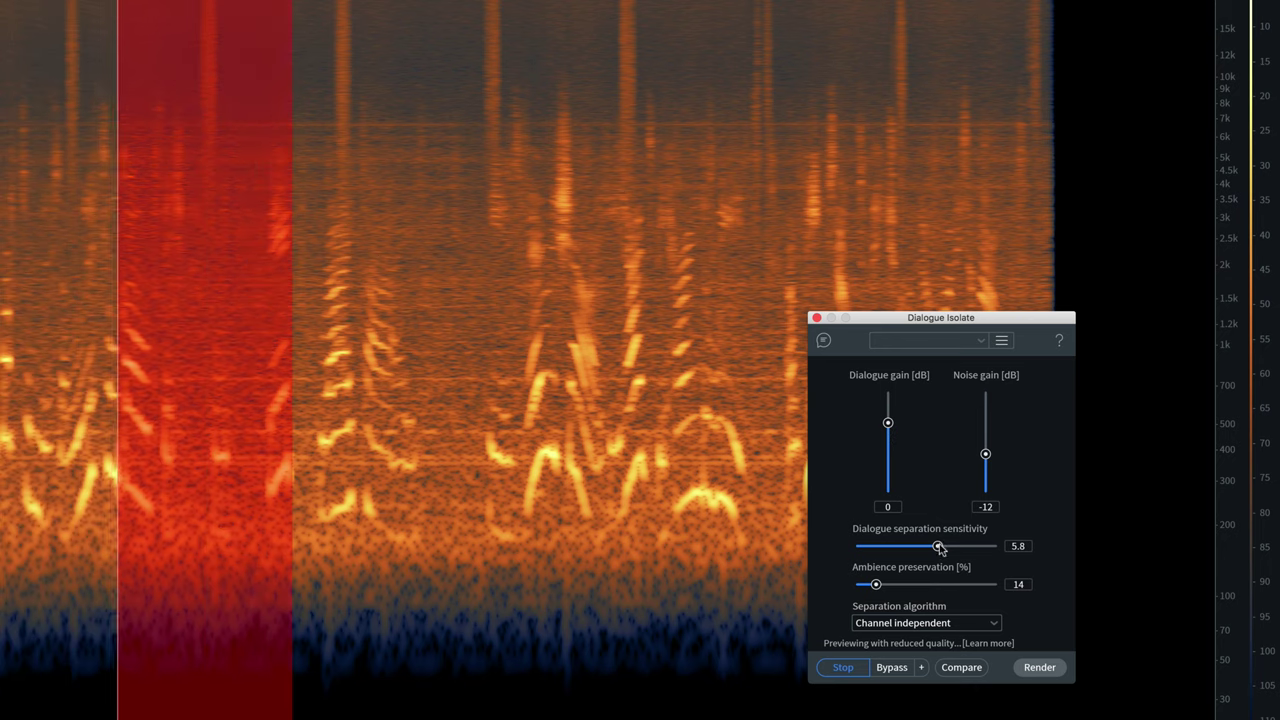
drag(876, 584, 886, 584)
drag(985, 454, 985, 458)
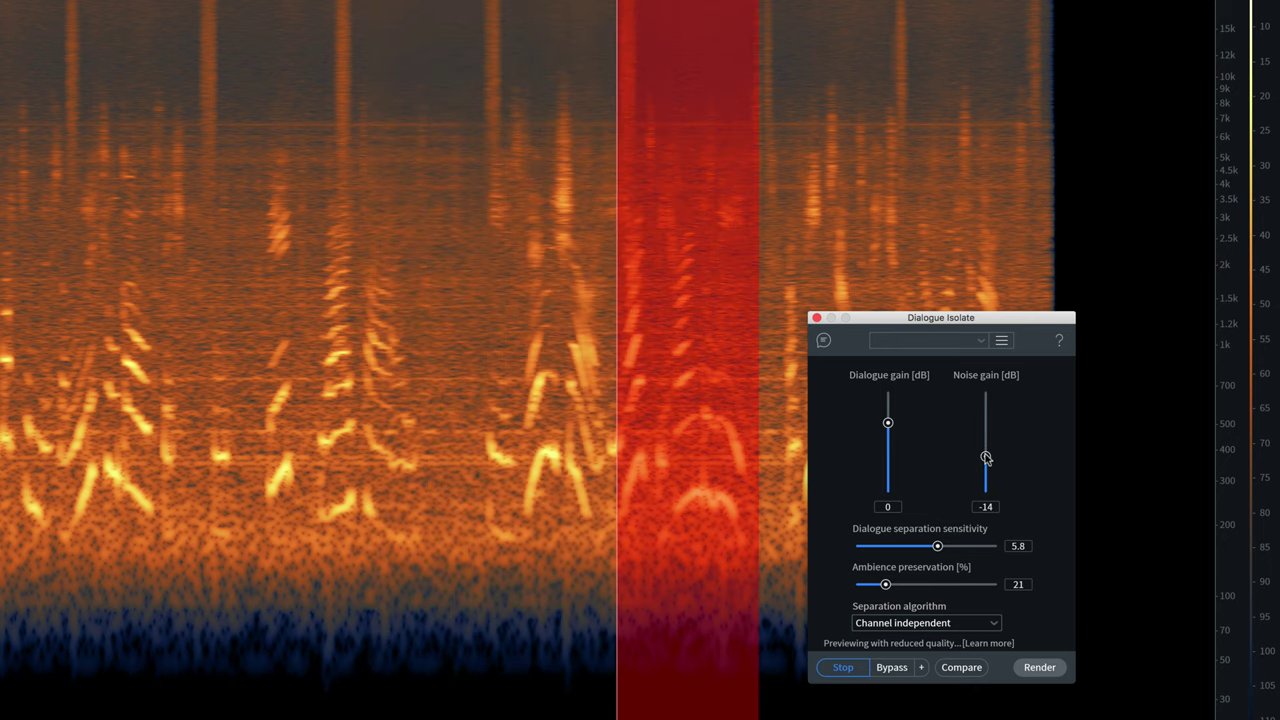
click(893, 668)
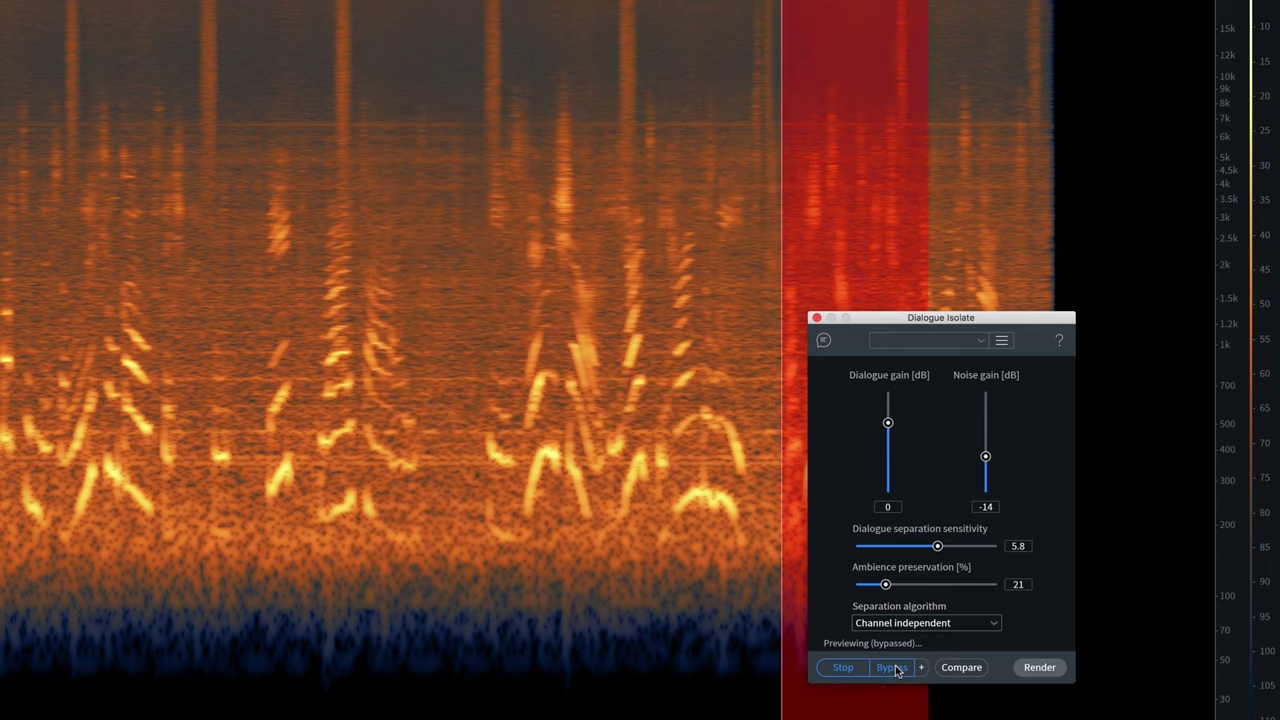
click(893, 668)
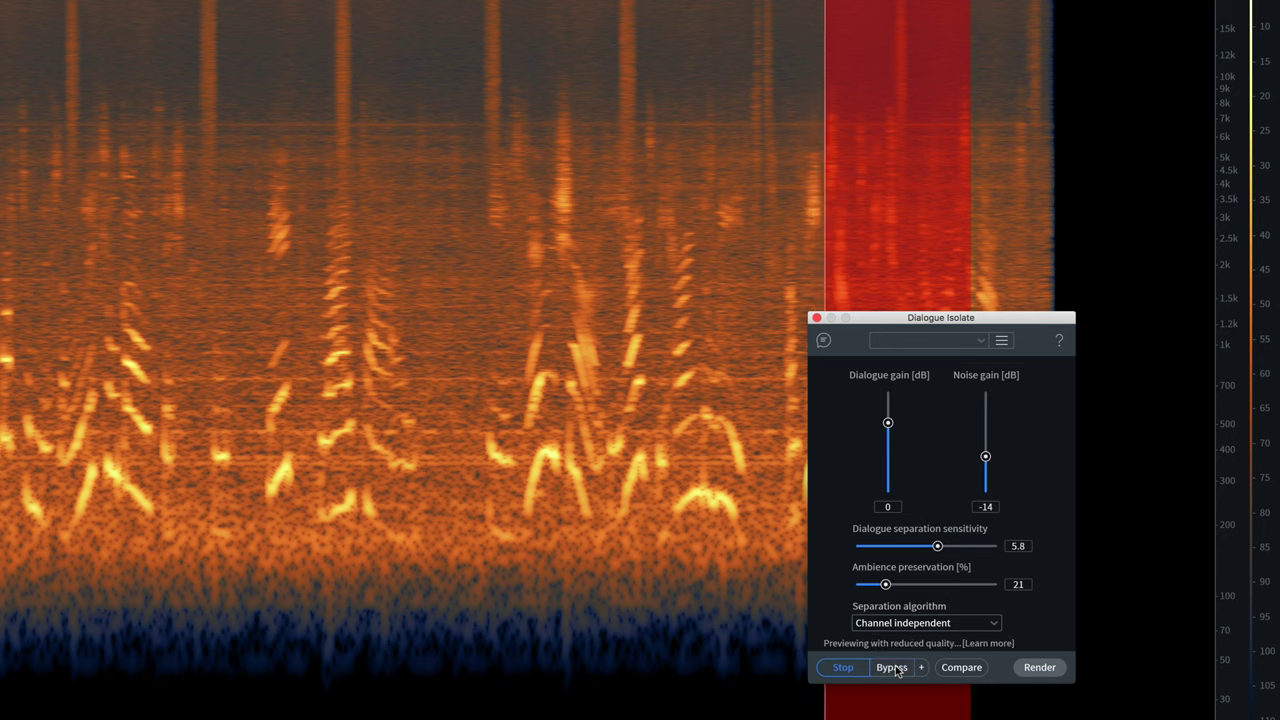
click(843, 668)
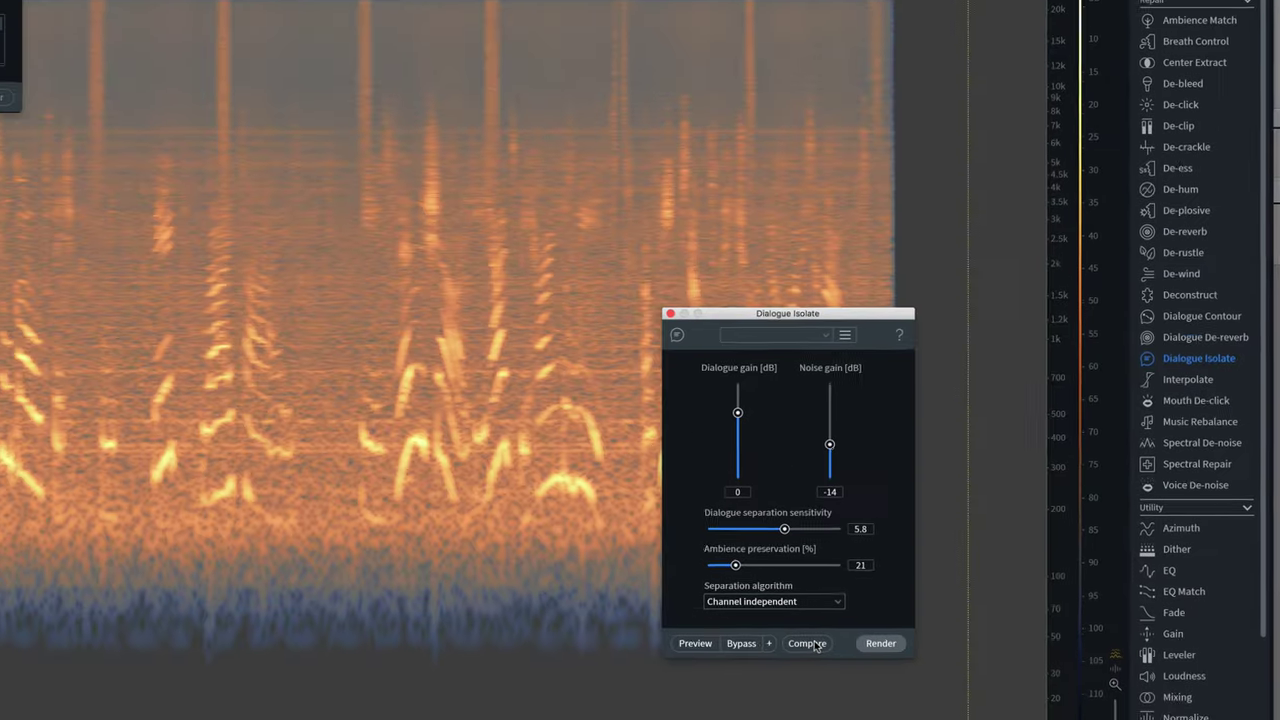
Add the Dialogue Isolate settings to the comparison list, close the module, and move the Compare Settings window off the spectrogram's centre.
click(815, 645)
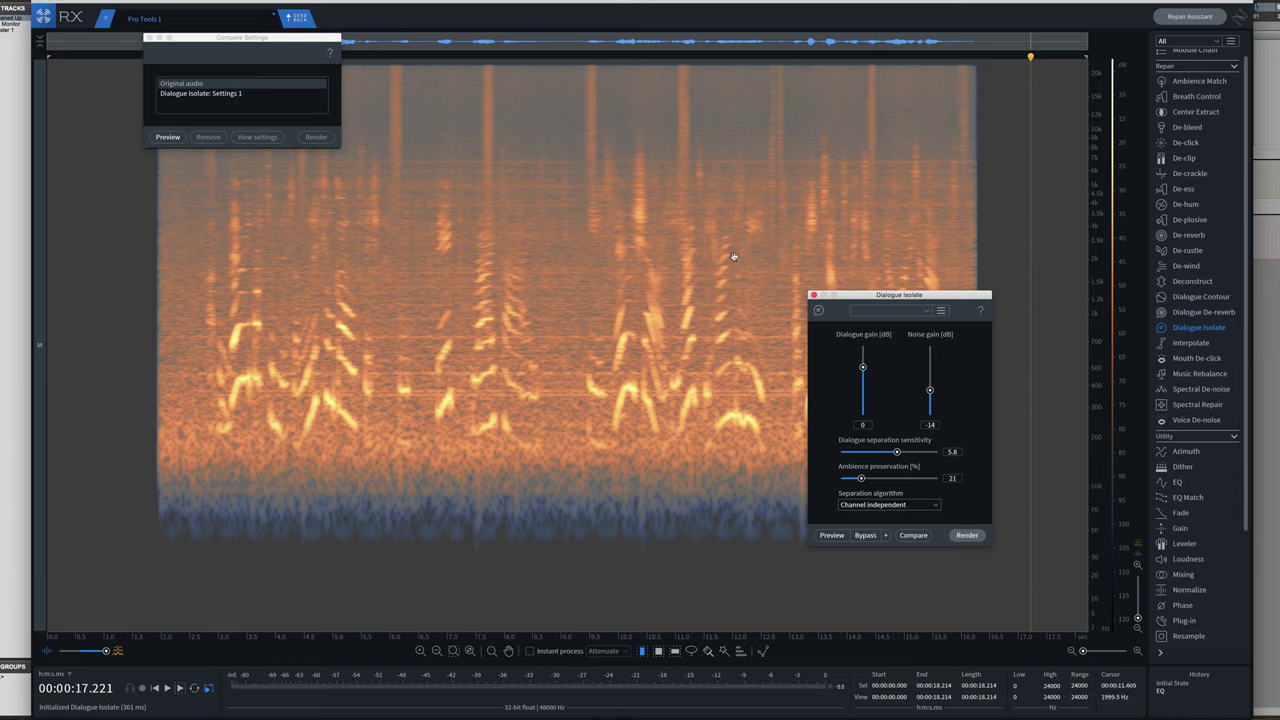
click(813, 295)
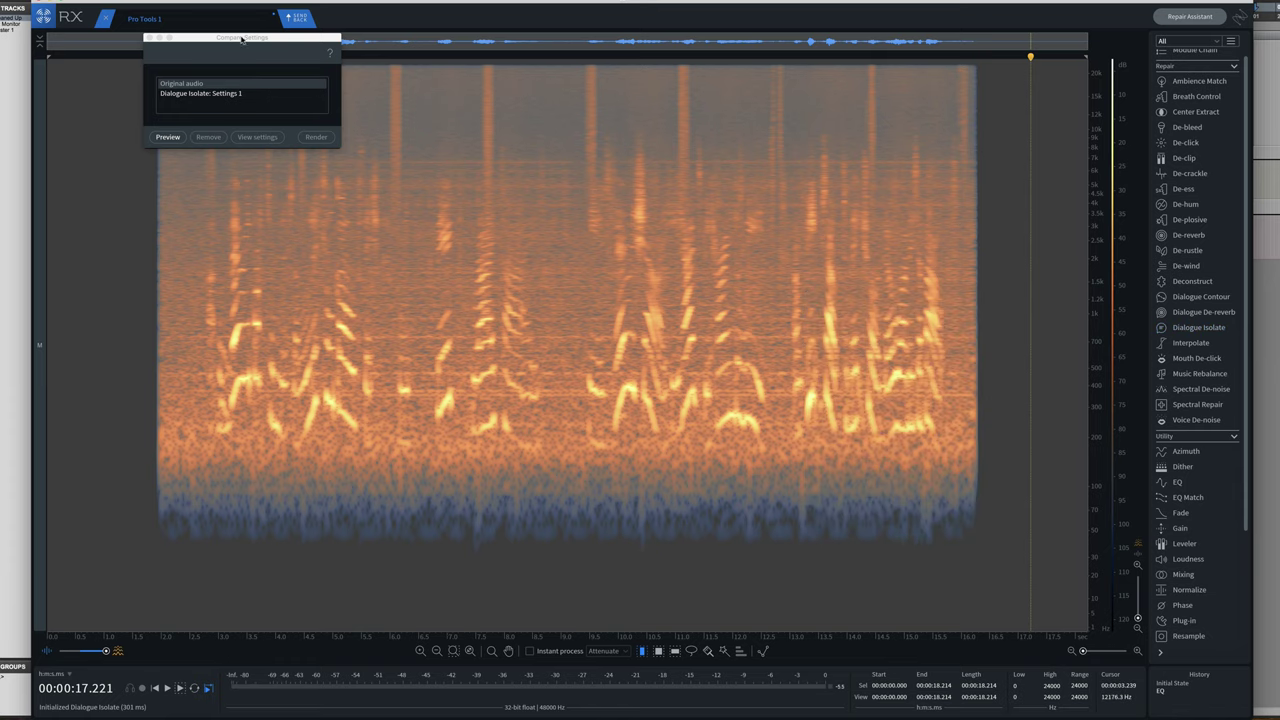
drag(241, 38, 101, 228)
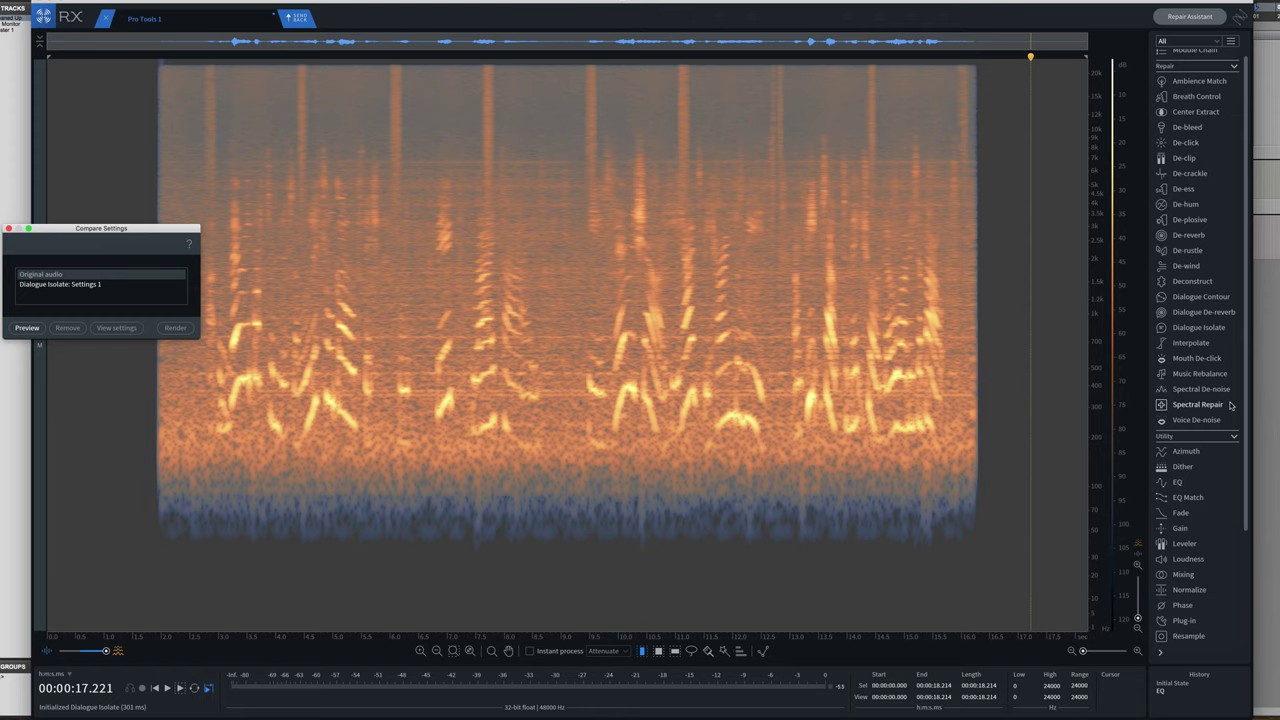
Open Voice De-noise, preview it while raising the threshold to 4.6 dB, and add its settings to the comparison list.
click(1197, 420)
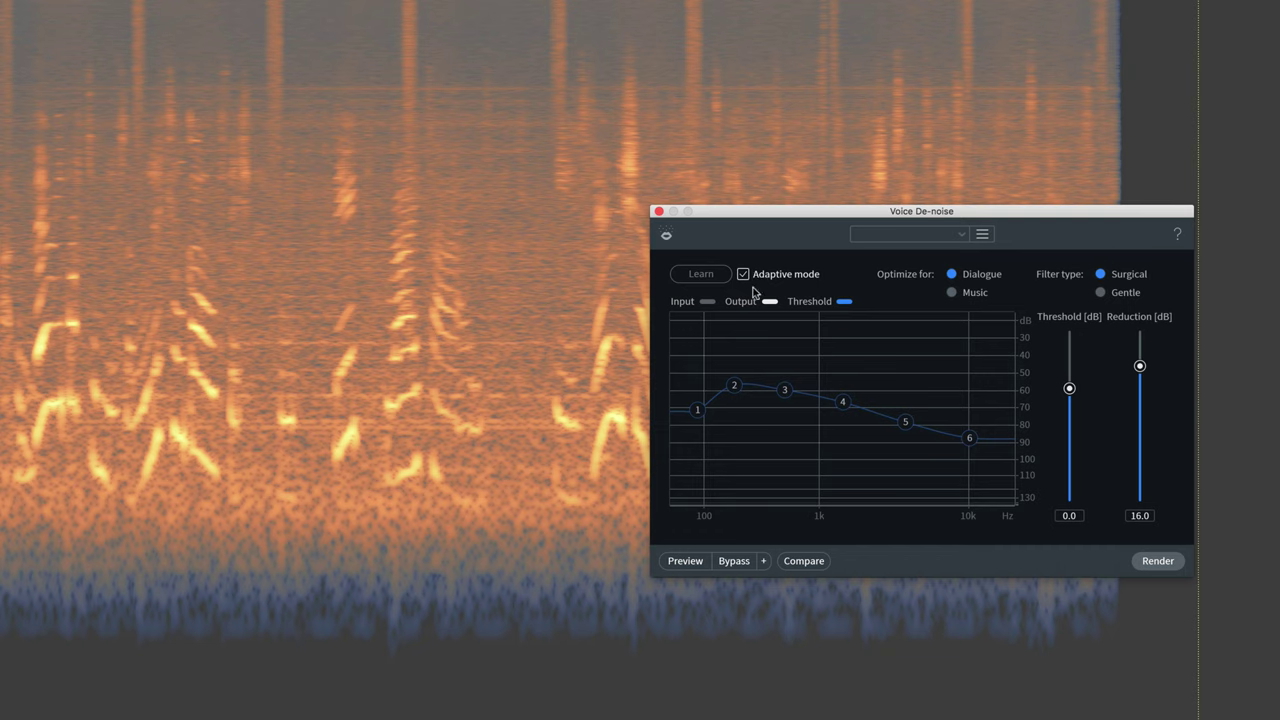
click(686, 563)
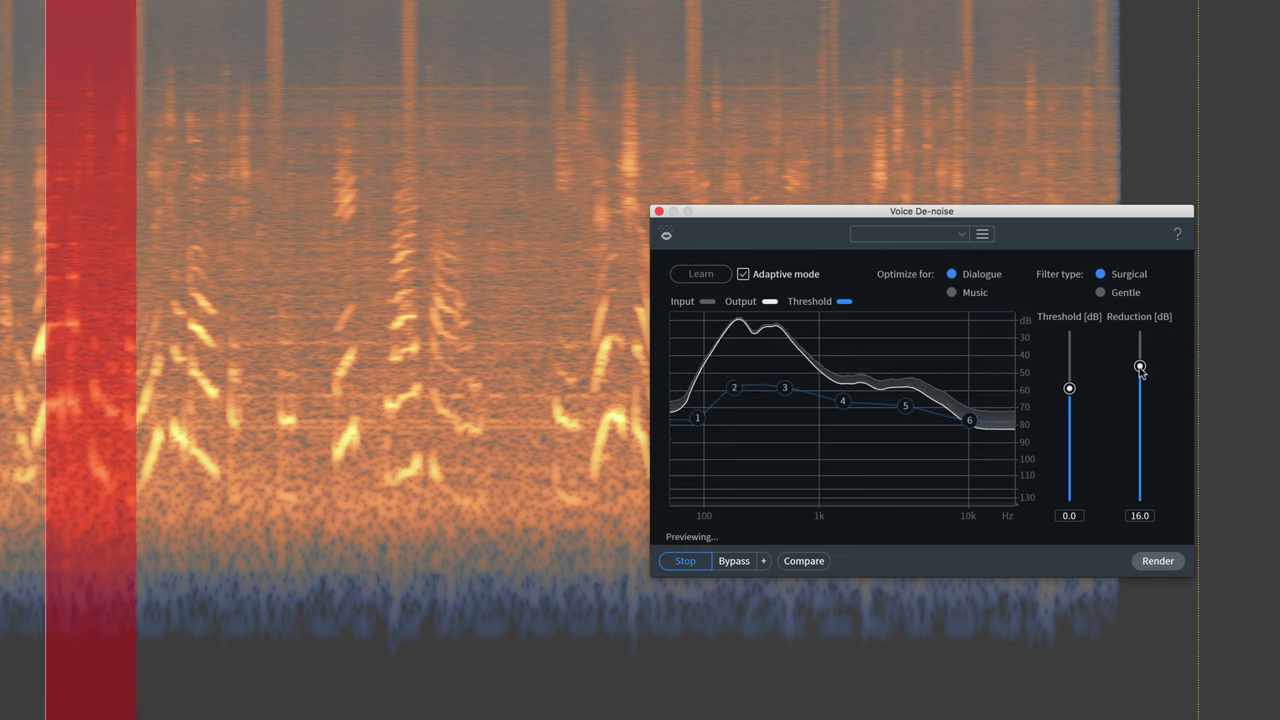
drag(1069, 388, 1069, 370)
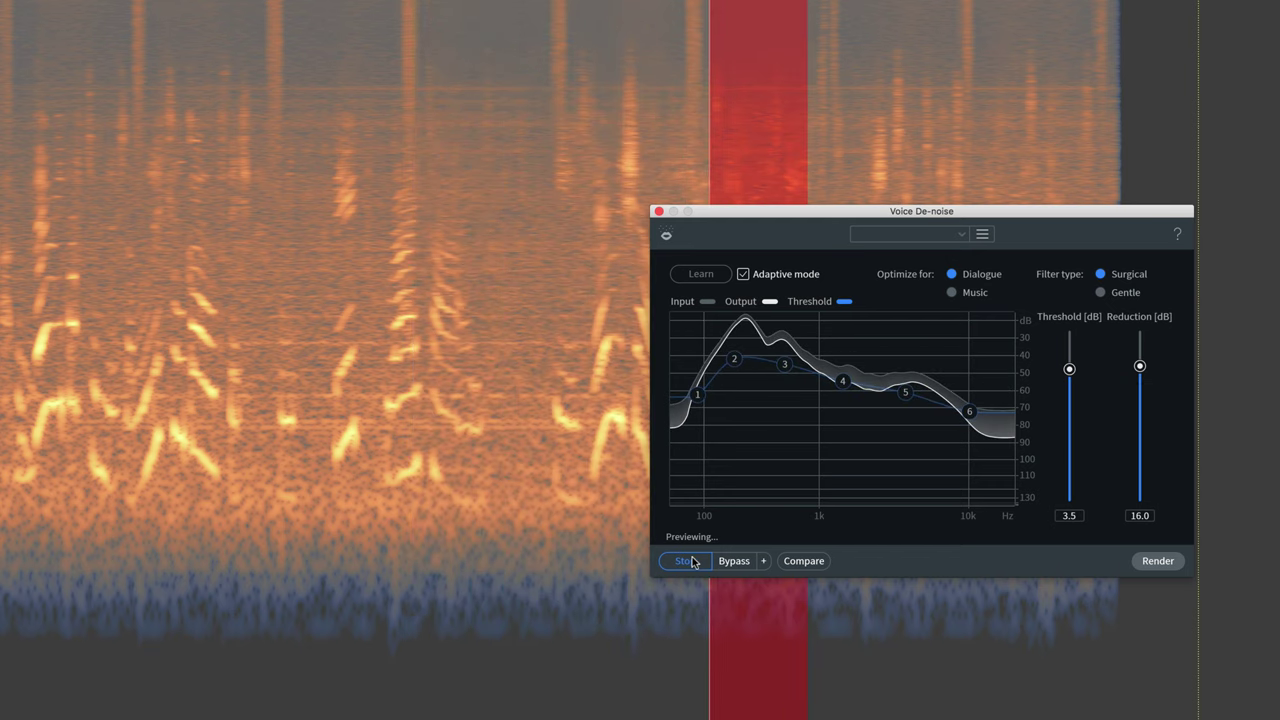
drag(1067, 367, 1068, 362)
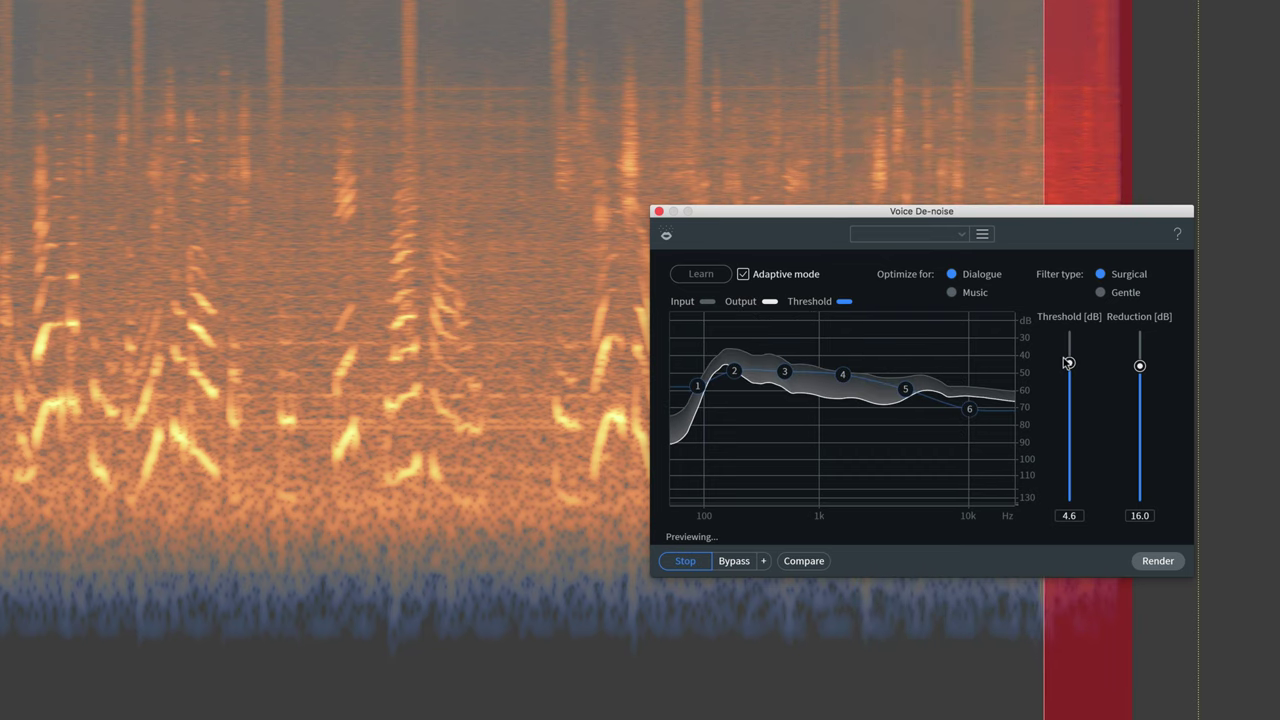
click(686, 561)
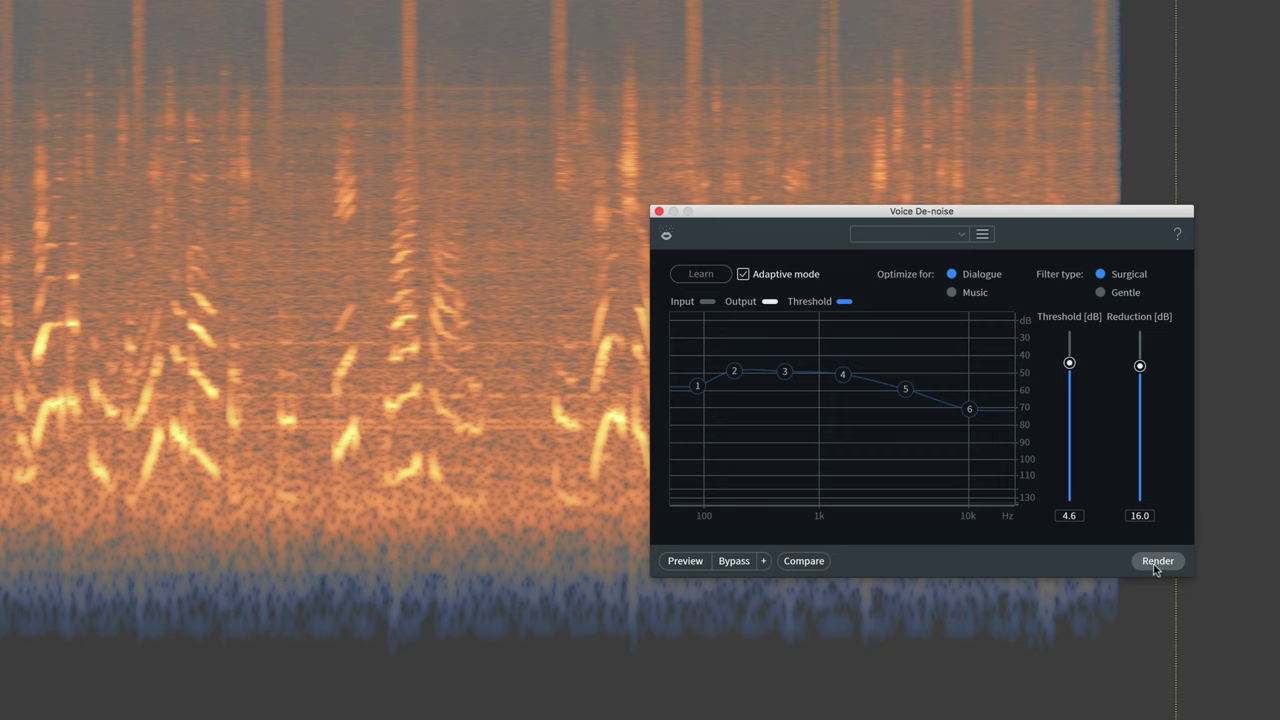
click(803, 561)
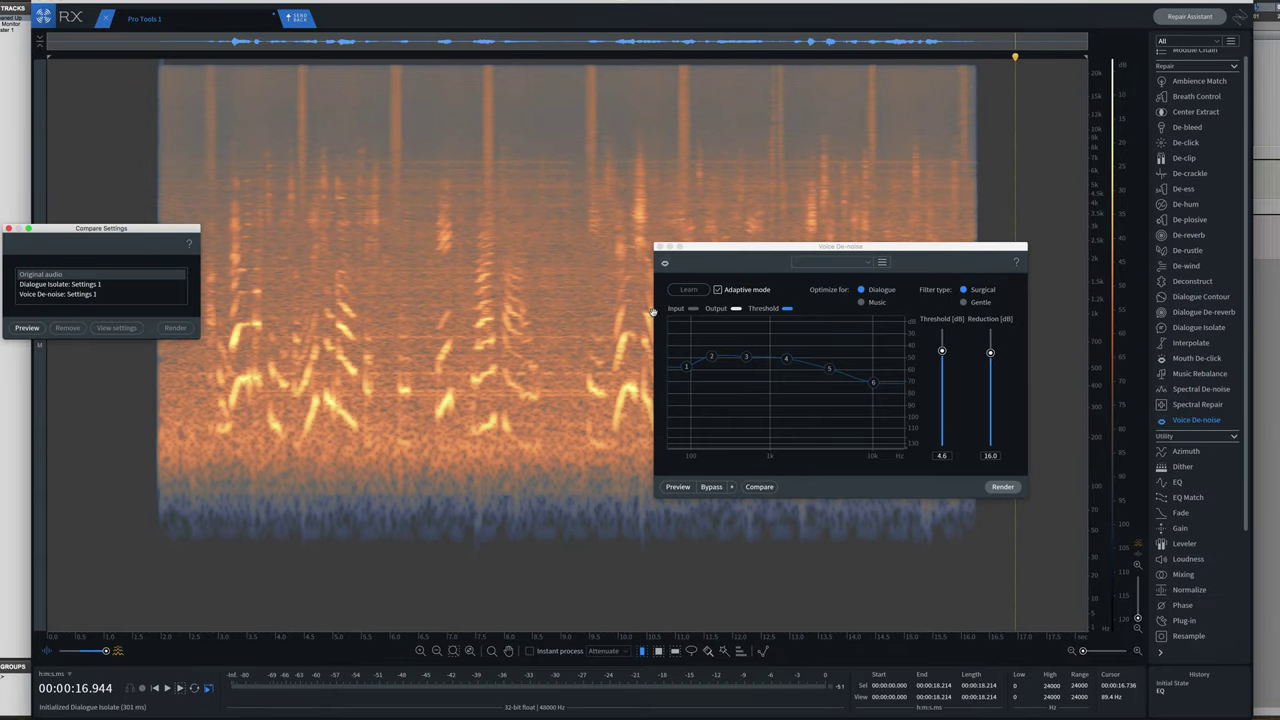
Close Voice De-noise and preview the Dialogue Isolate settings in the comparison list from the start of the dialogue.
click(659, 247)
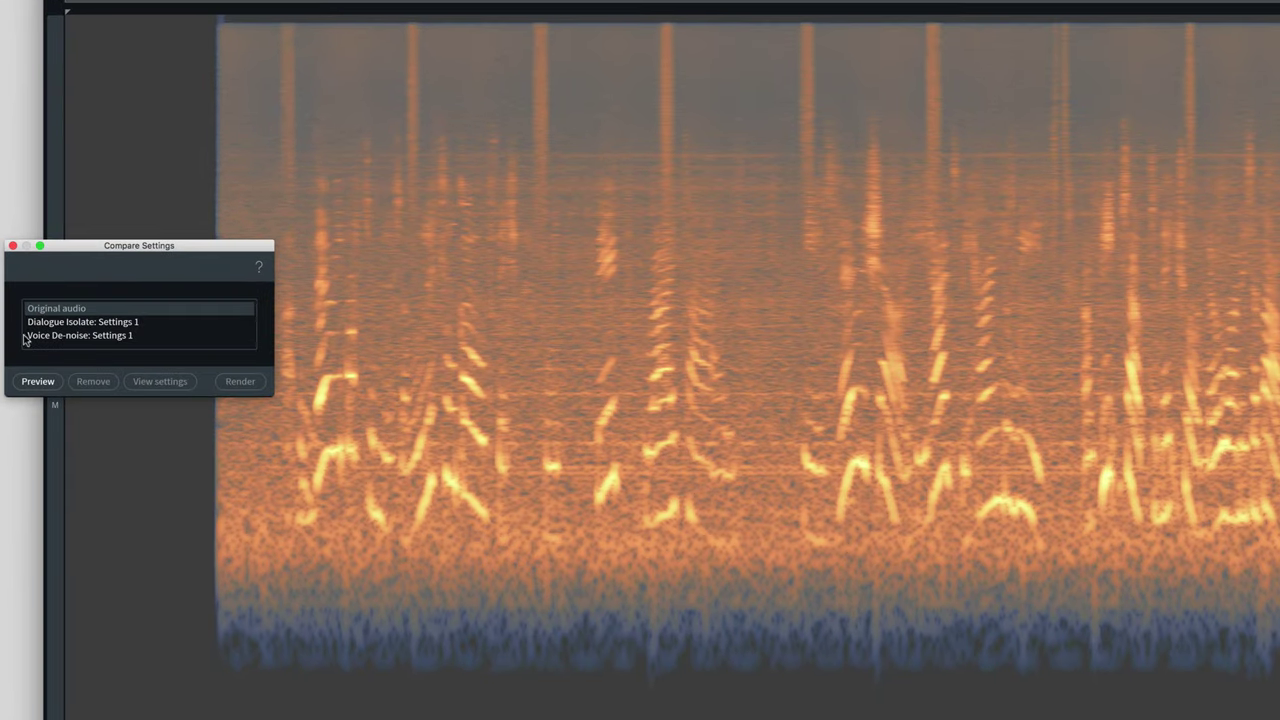
drag(136, 246, 135, 246)
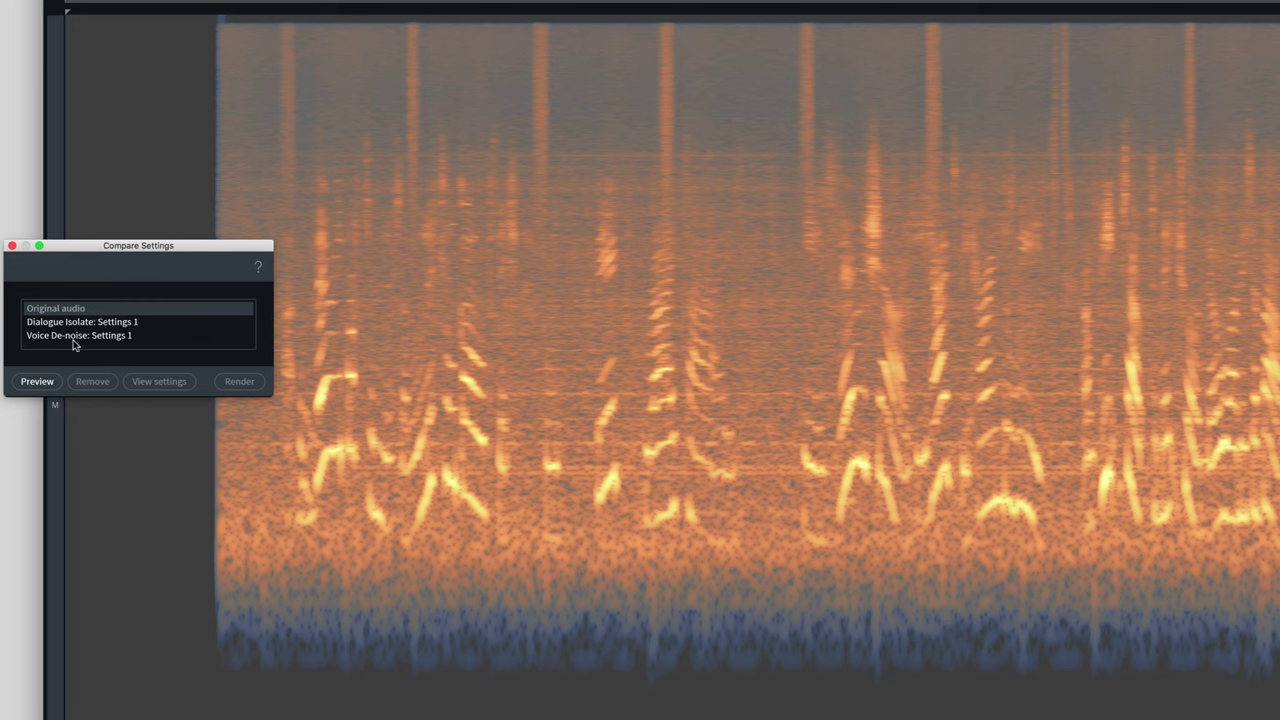
key(Down)
click(162, 483)
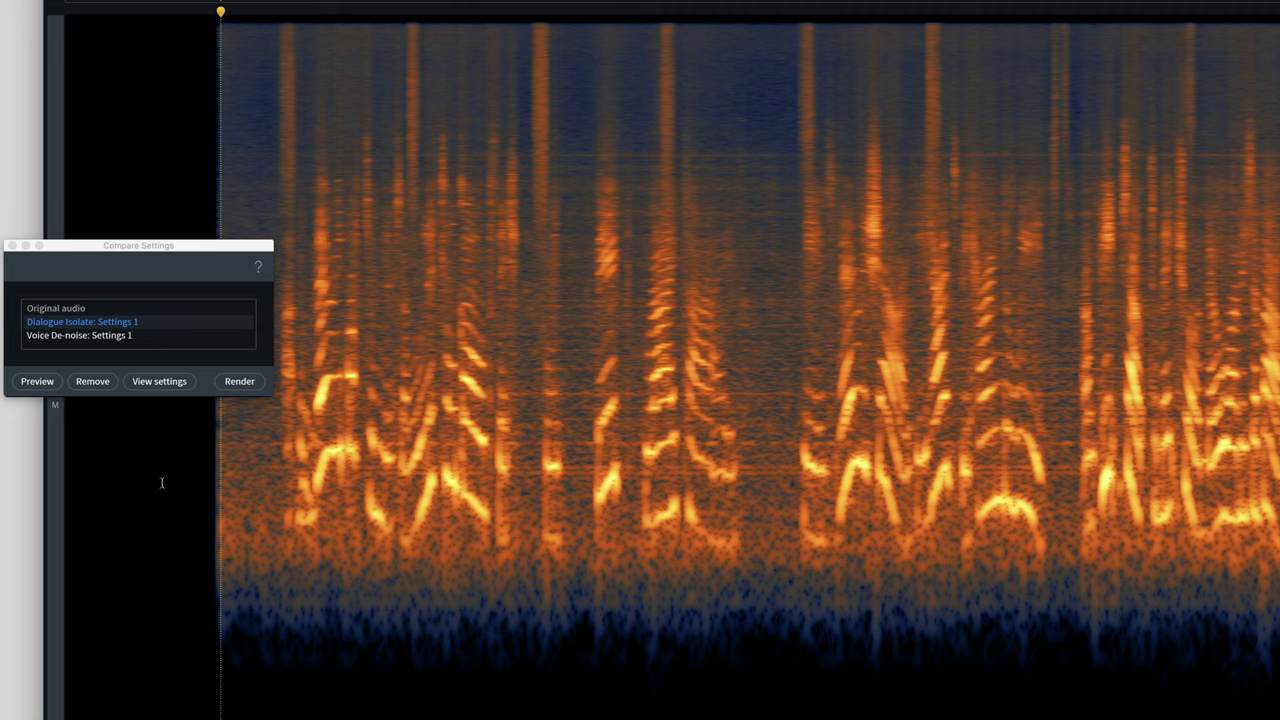
click(38, 382)
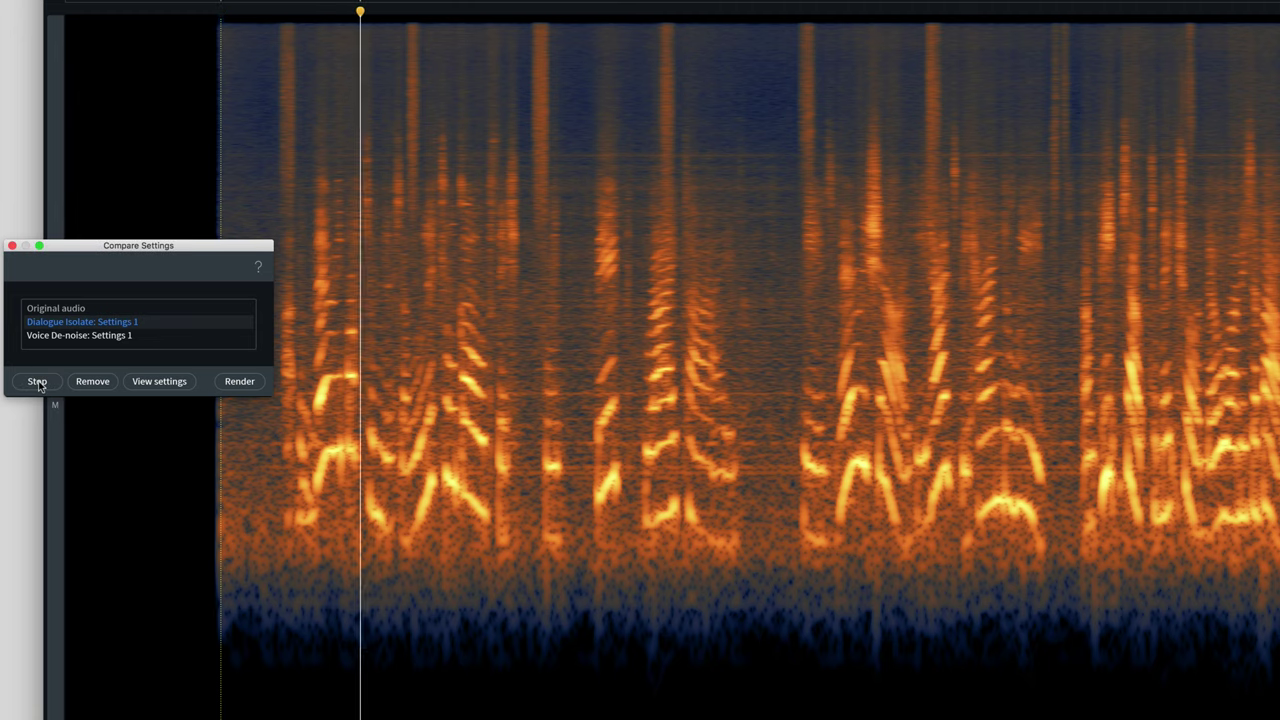
click(40, 385)
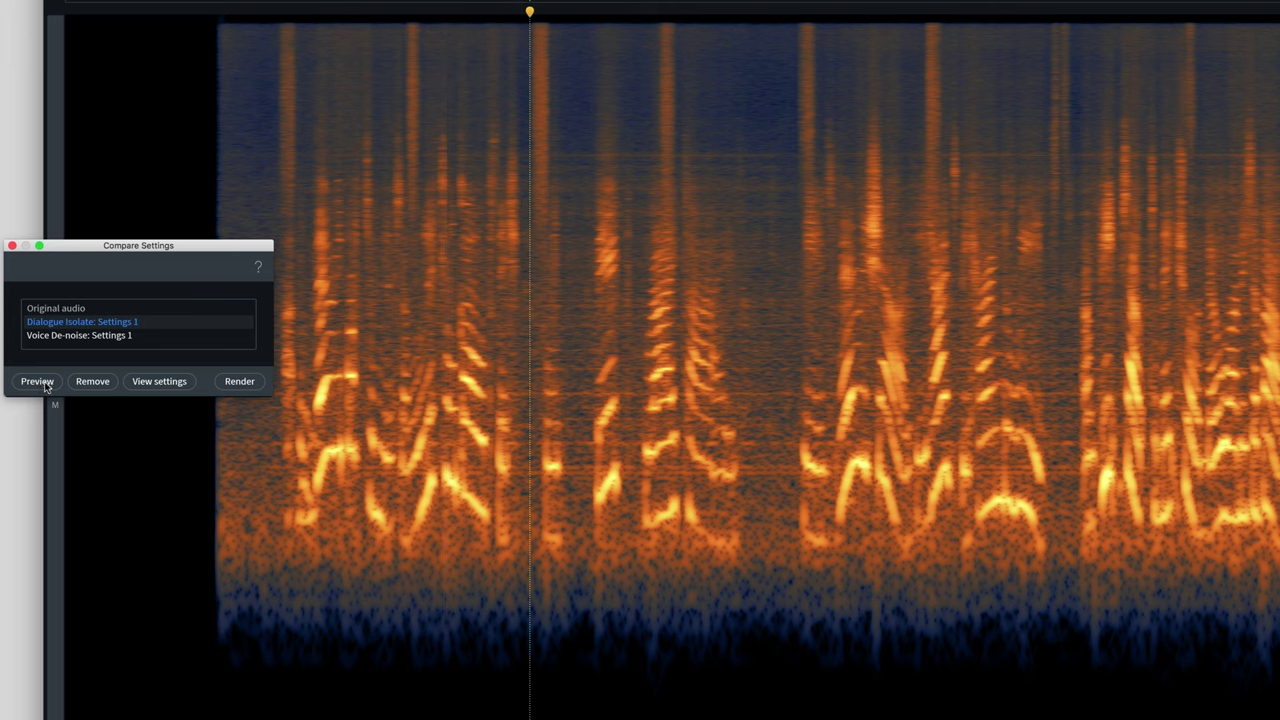
Preview the Voice De-noise settings in the comparison list from the start of the dialogue.
click(92, 338)
click(37, 382)
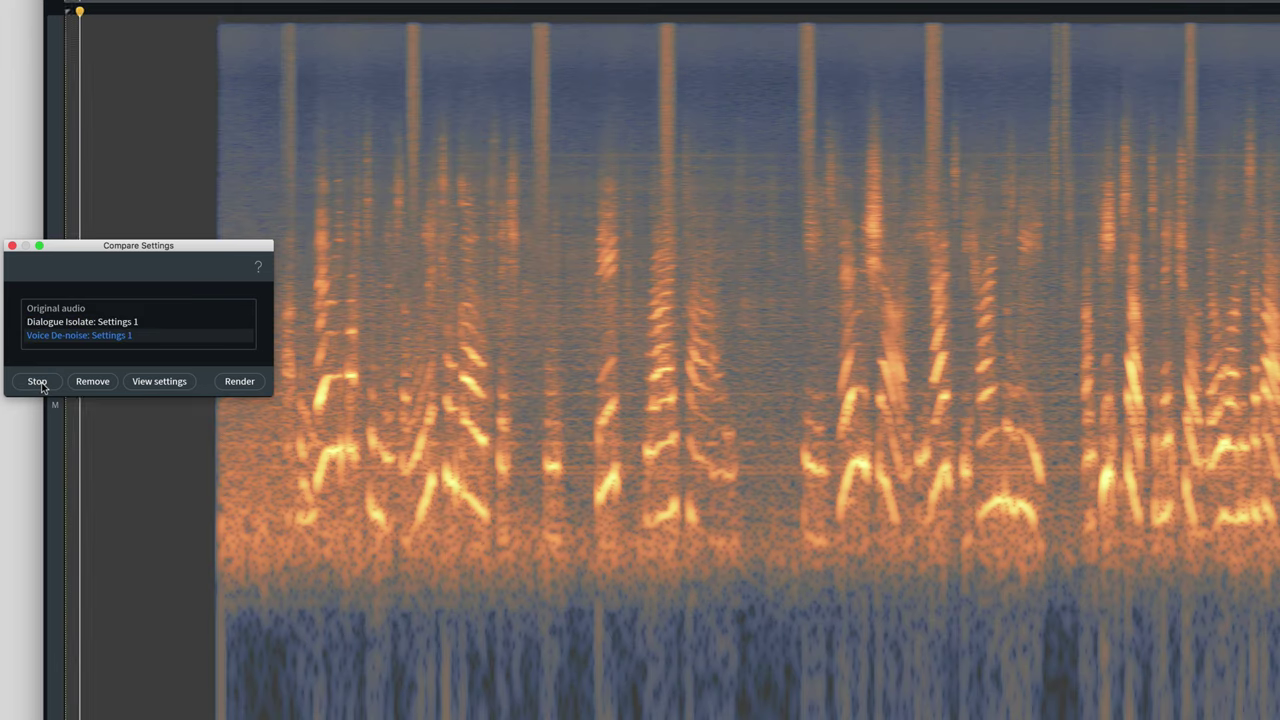
click(223, 443)
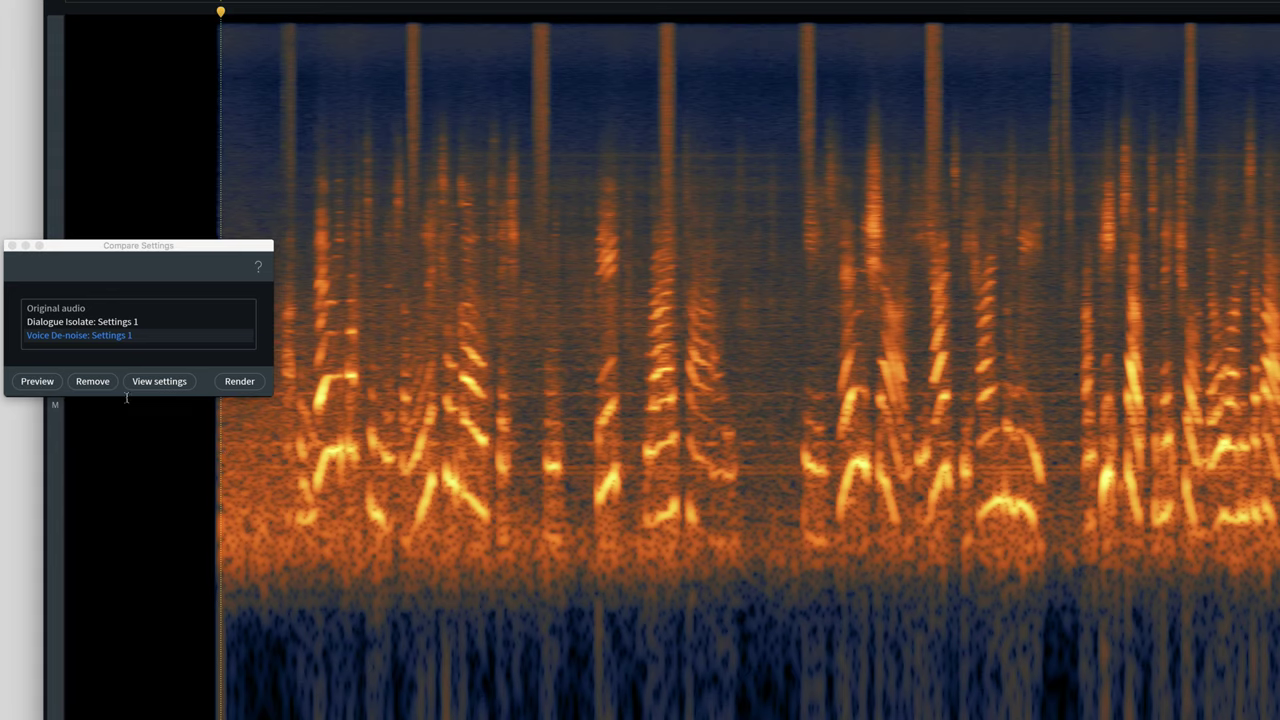
click(52, 384)
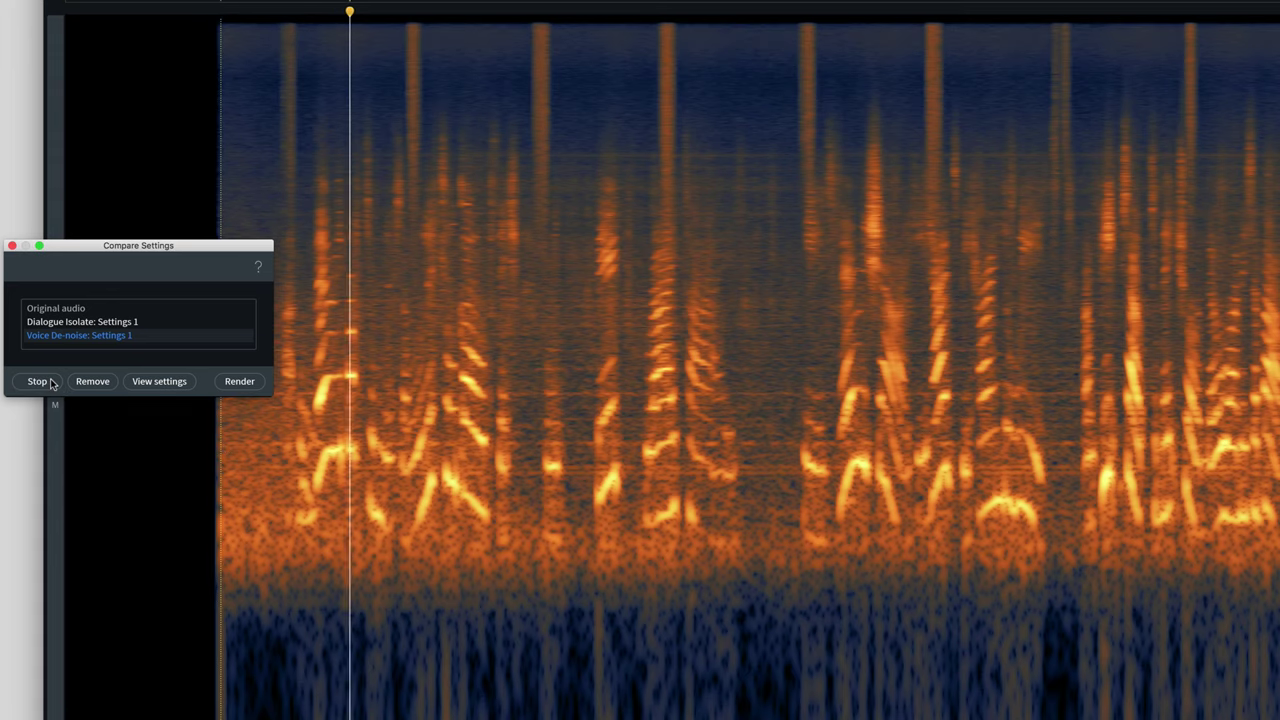
click(50, 383)
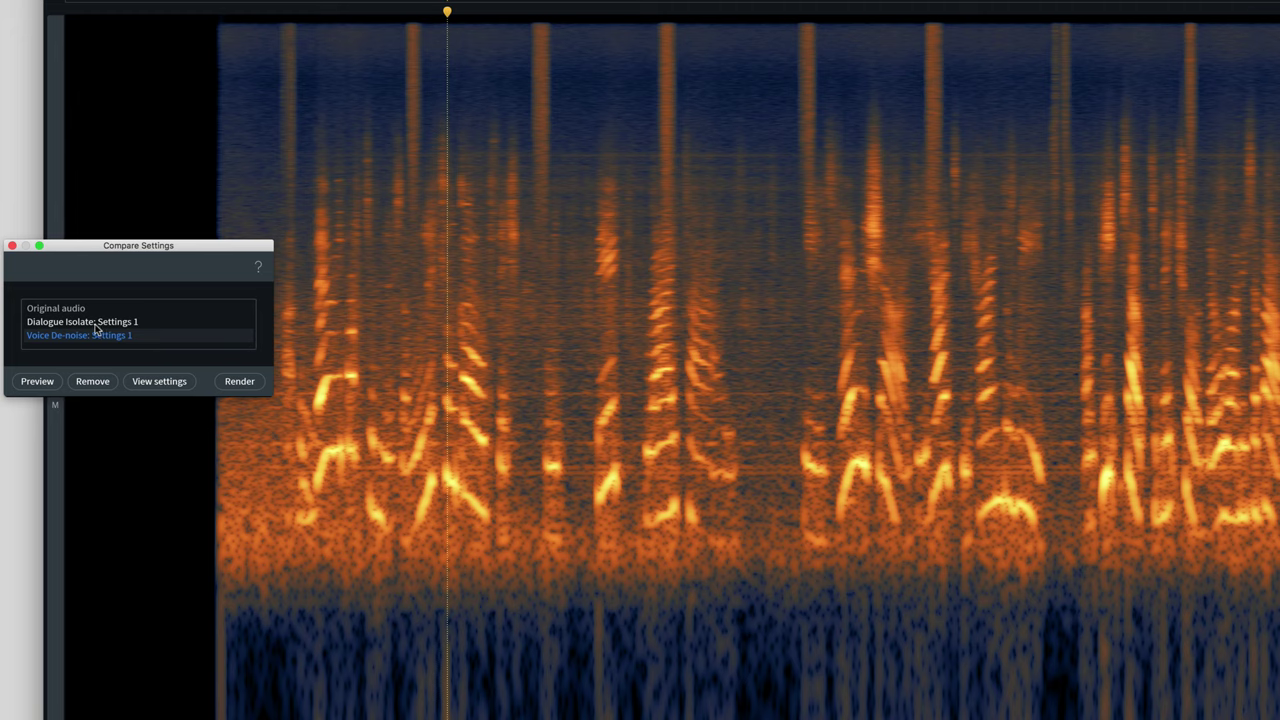
Render the Dialogue Isolate settings from the comparison list and play the processed dialogue from its start.
click(92, 323)
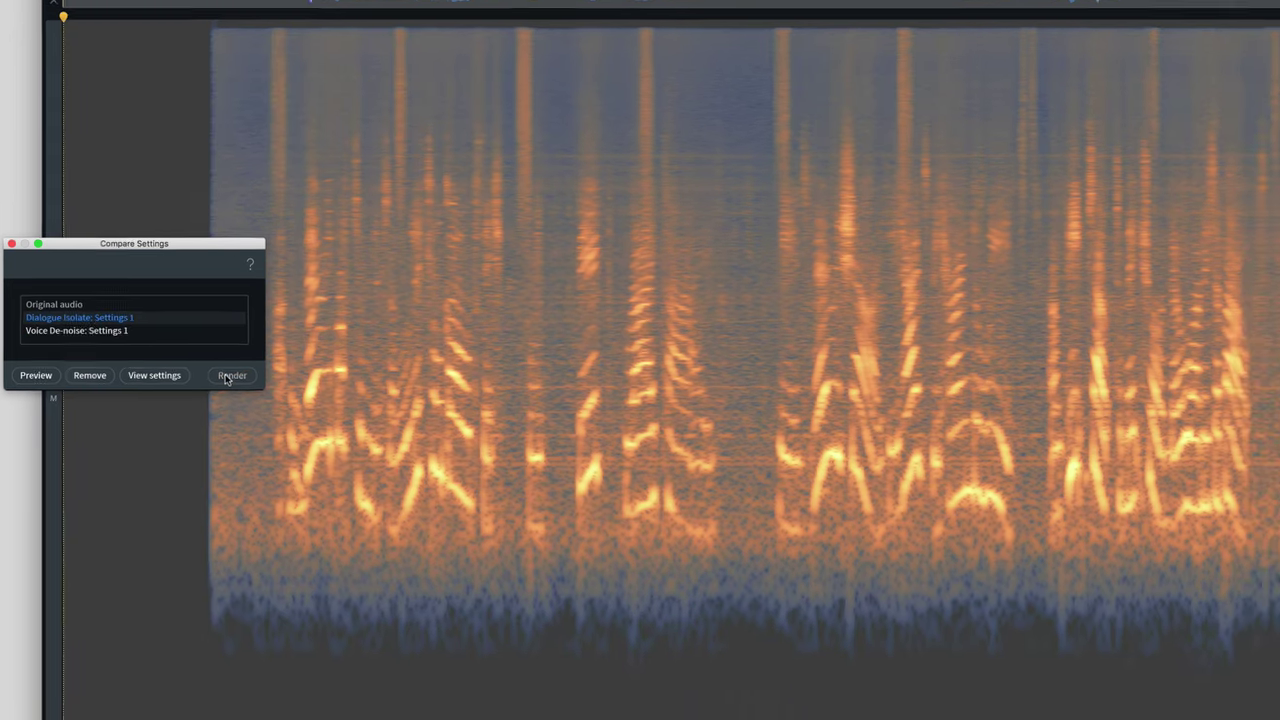
click(236, 384)
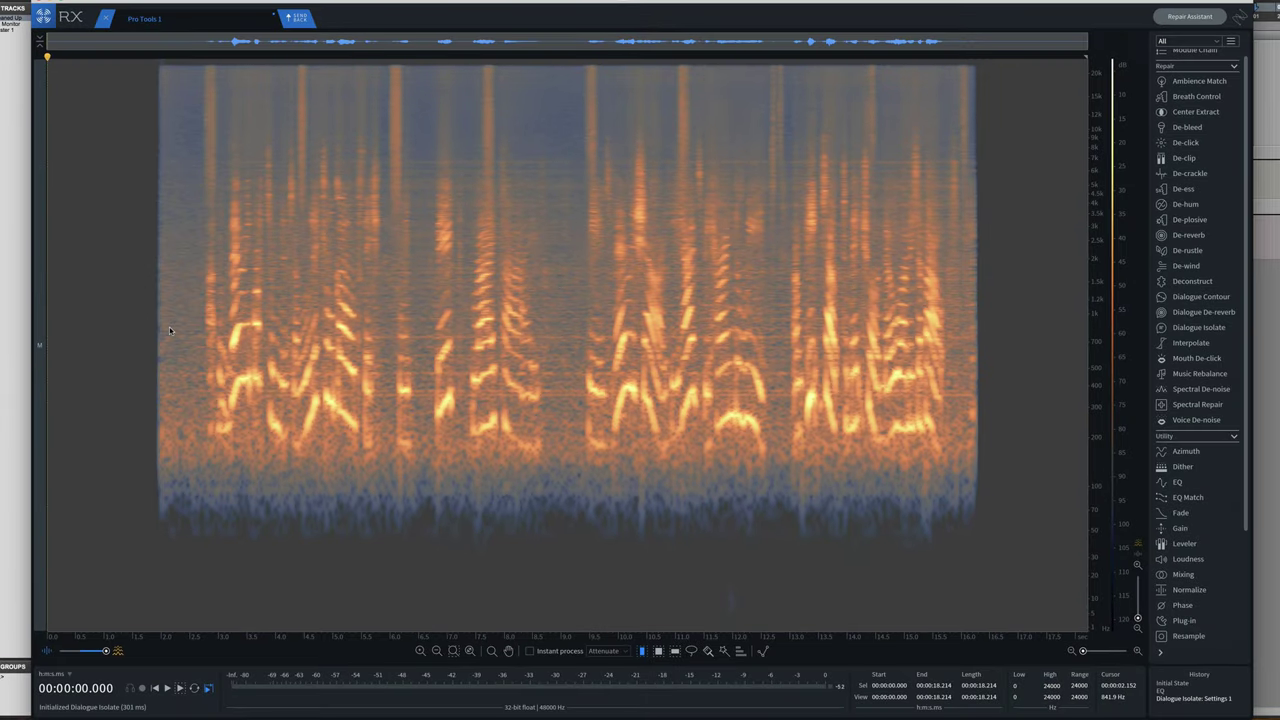
click(164, 275)
key(space)
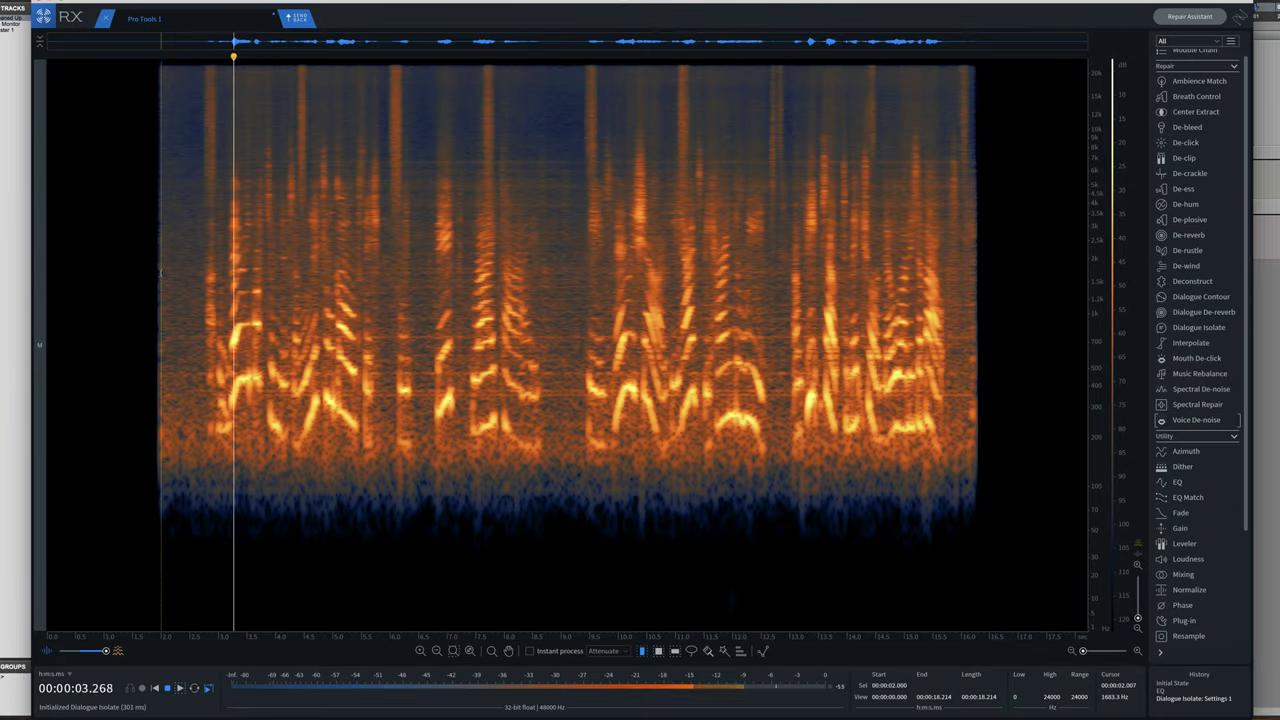
scroll(357, 356, up, 1)
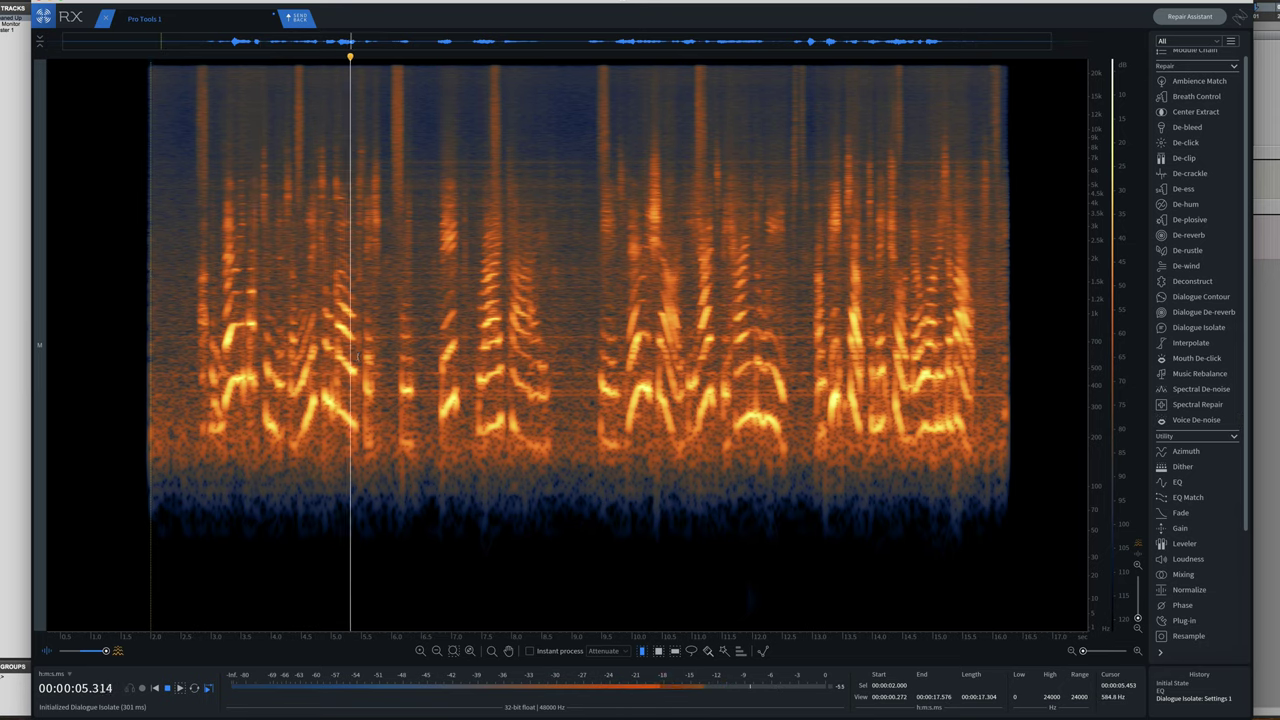
key(space)
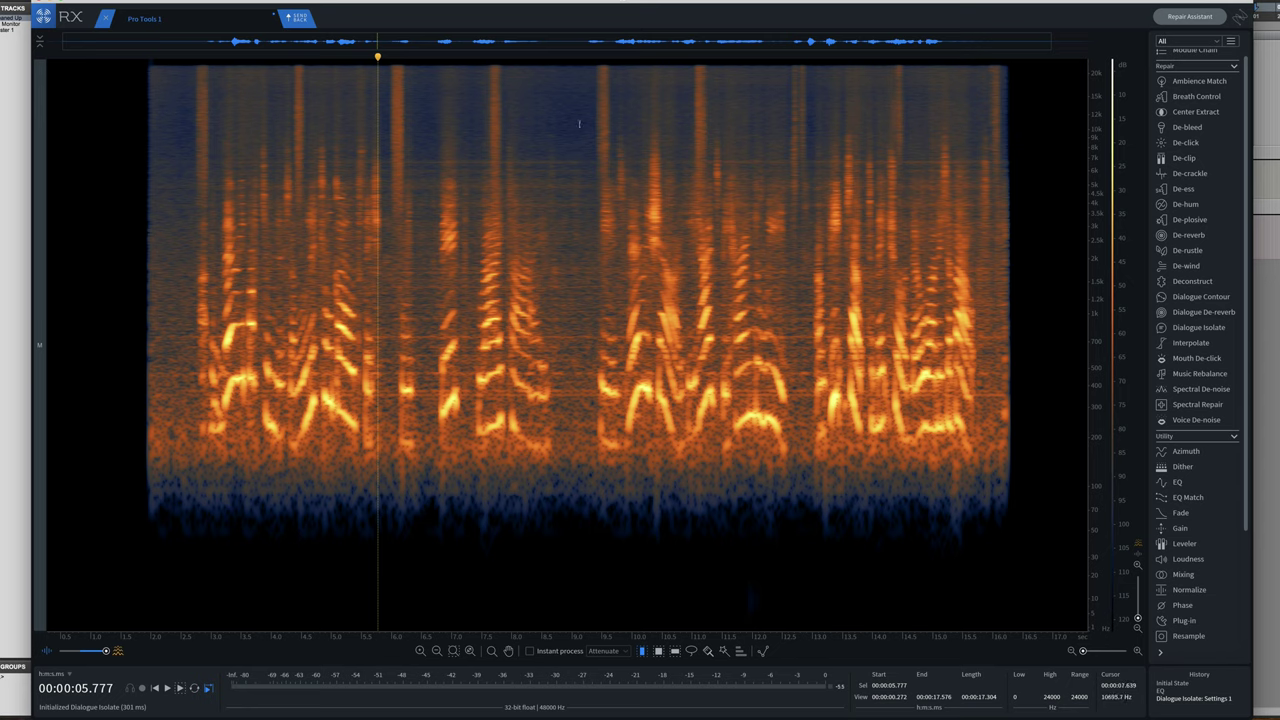
Set the spectrogram's frequency scale to Linear and play the opening of the dialogue.
right_click(1091, 216)
mouse_move(1132, 222)
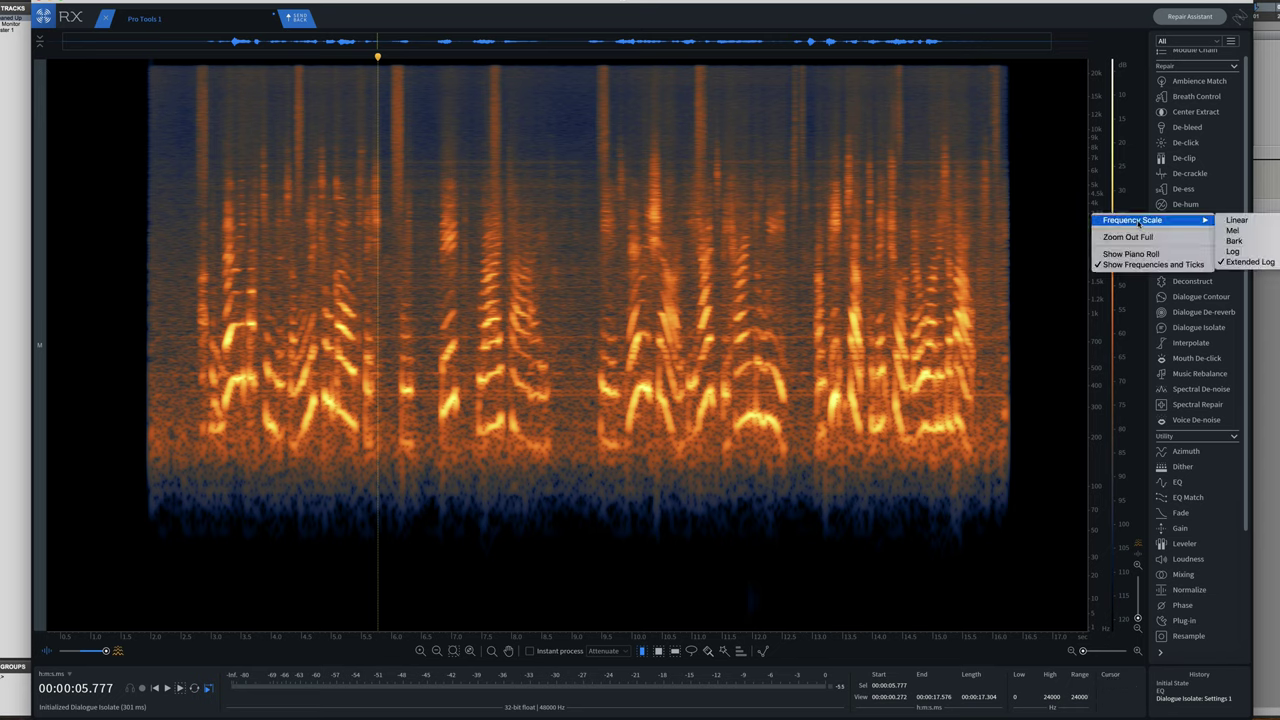
click(1240, 220)
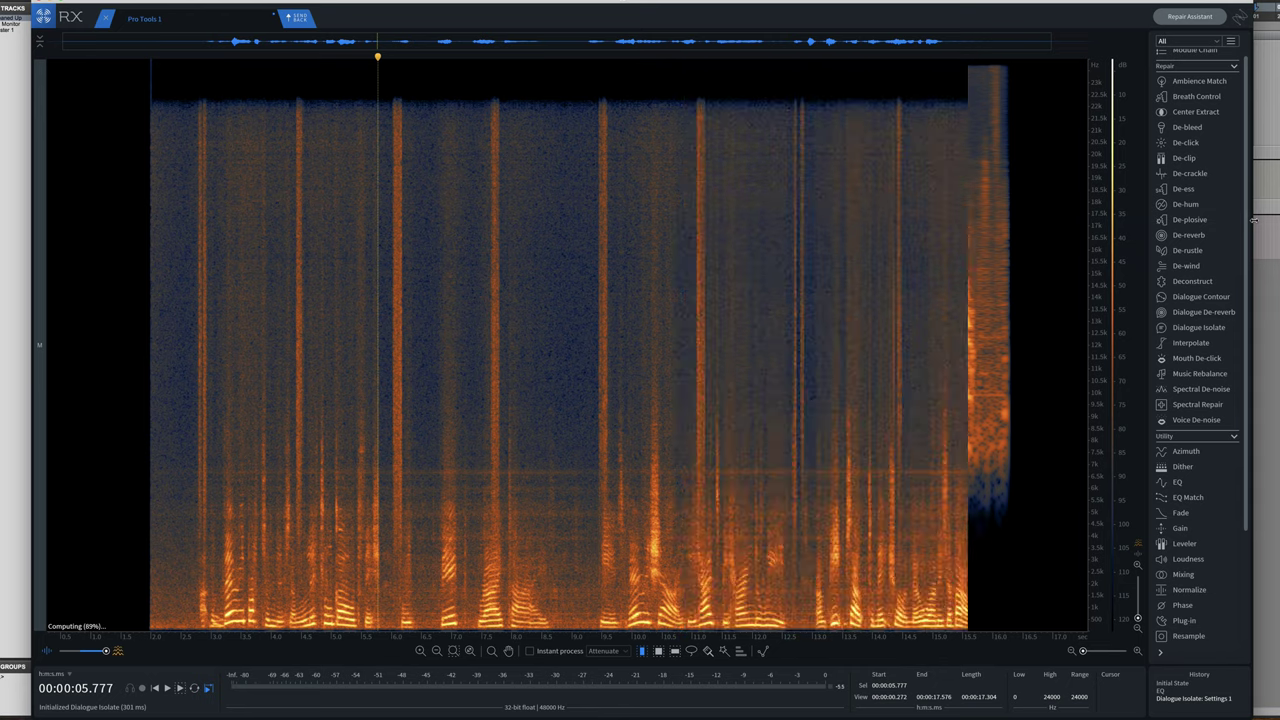
key(space)
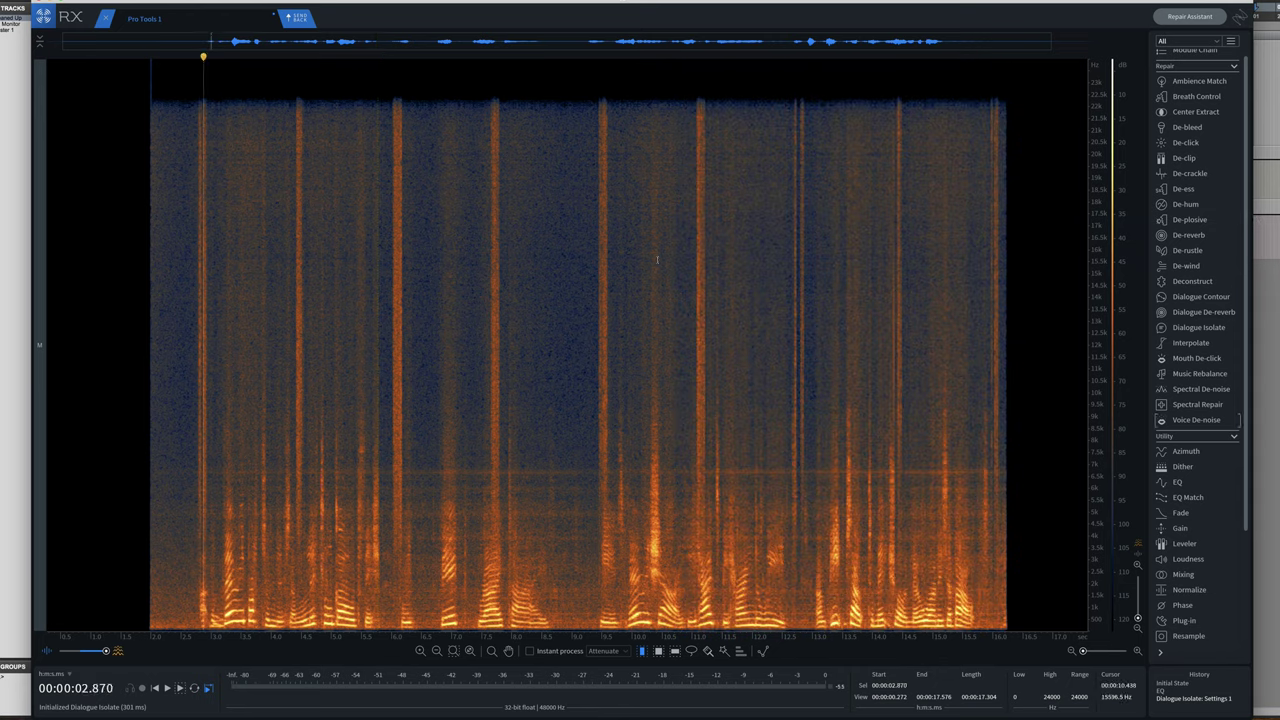
Select the double click noise from 2.800 s to 2.930 s, between about 2.8 kHz and 22.9 kHz, and audition the selection.
key(ctrl+Up)
key(ctrl+Up)
key(ctrl+Up)
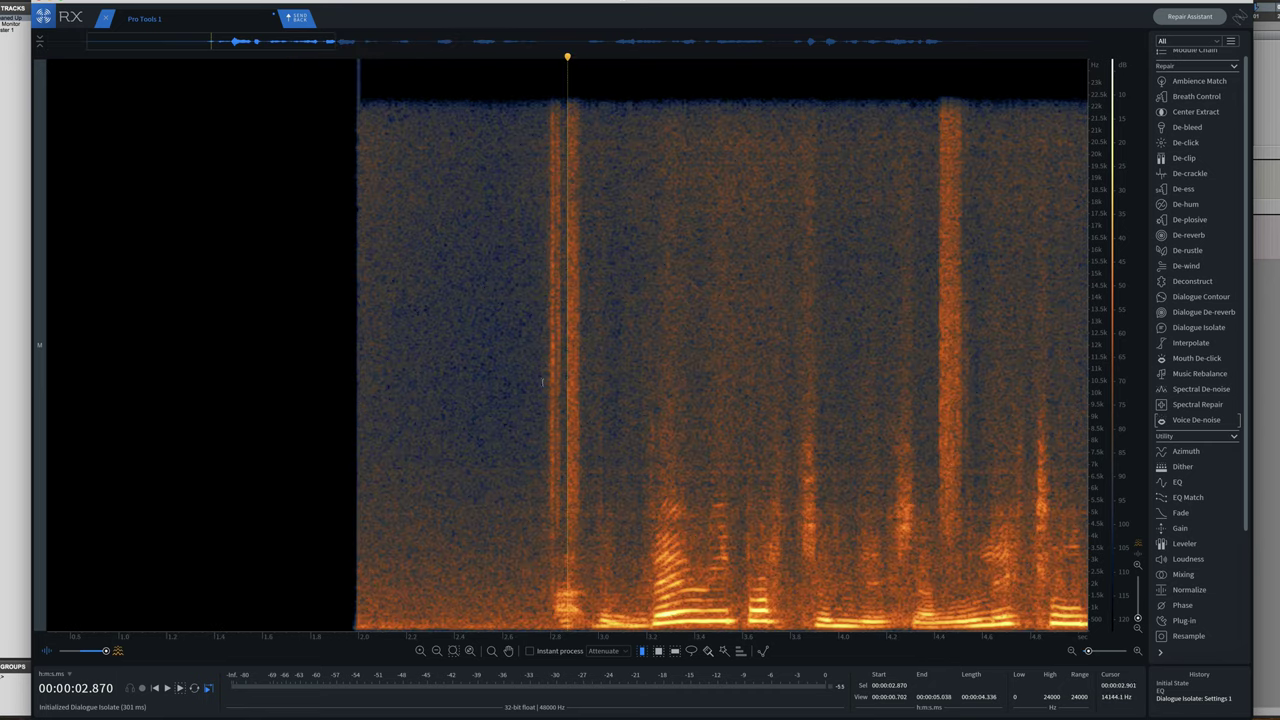
click(658, 651)
drag(574, 561, 549, 87)
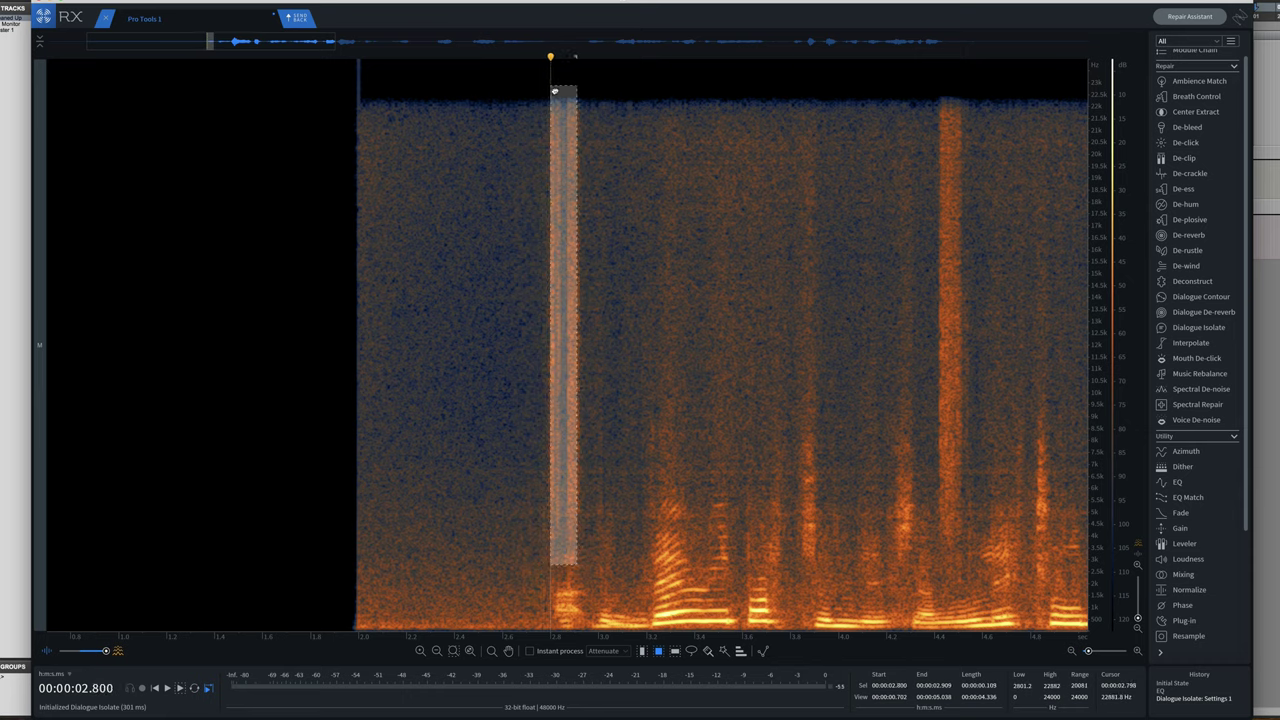
drag(575, 166, 580, 168)
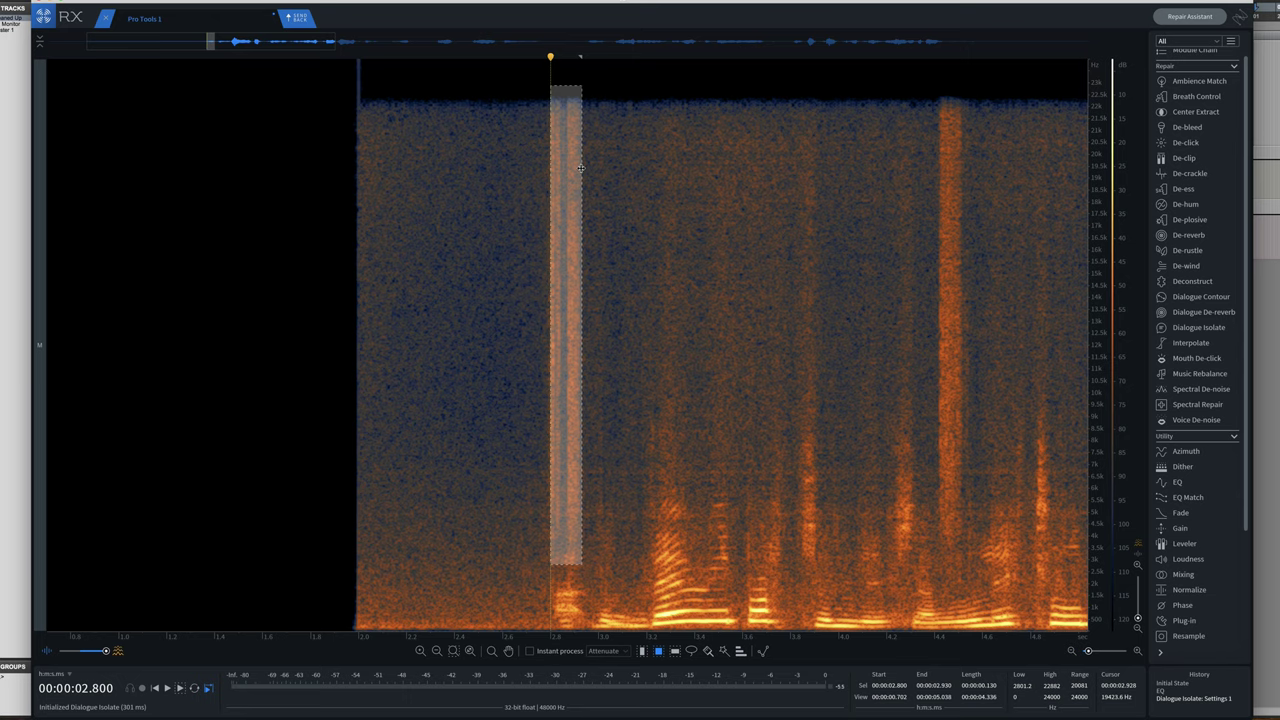
mouse_move(186, 704)
click(181, 689)
click(181, 689)
Open Spectral Repair, move it clear of the selection, and render Replace with 512 bands, 82% surrounding region length and 0.0 weighting.
click(1205, 404)
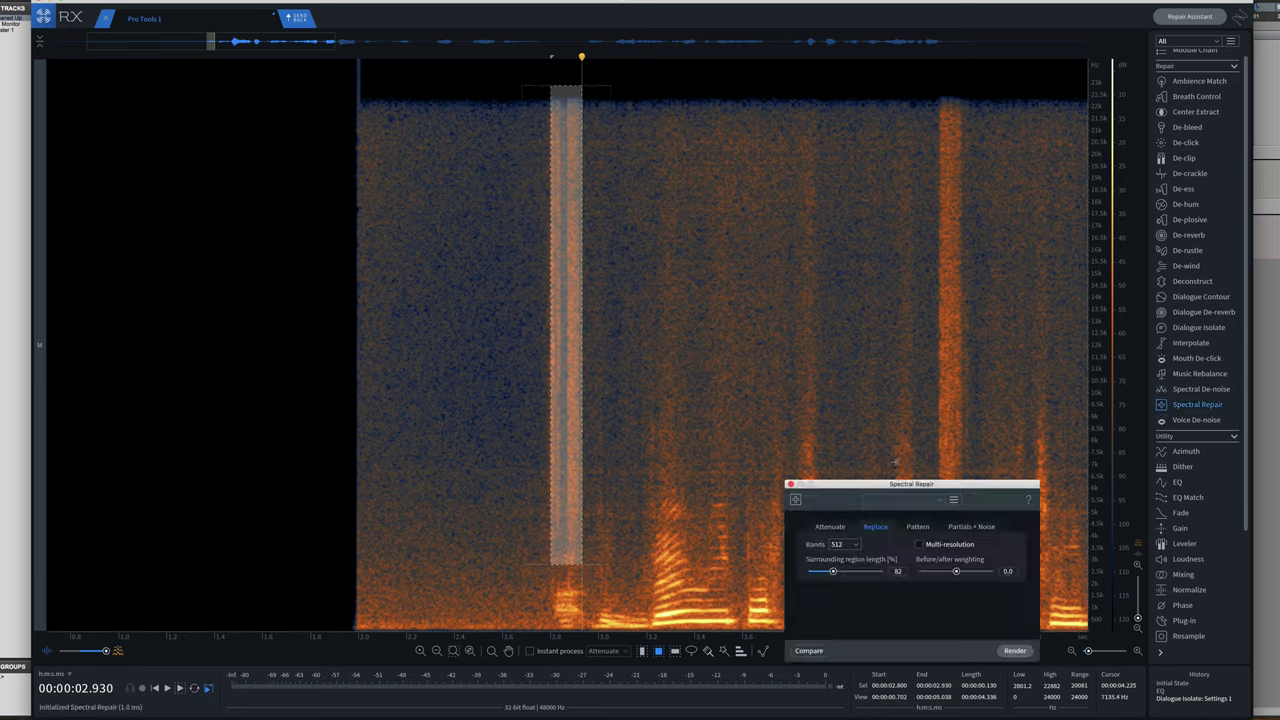
drag(893, 486, 278, 314)
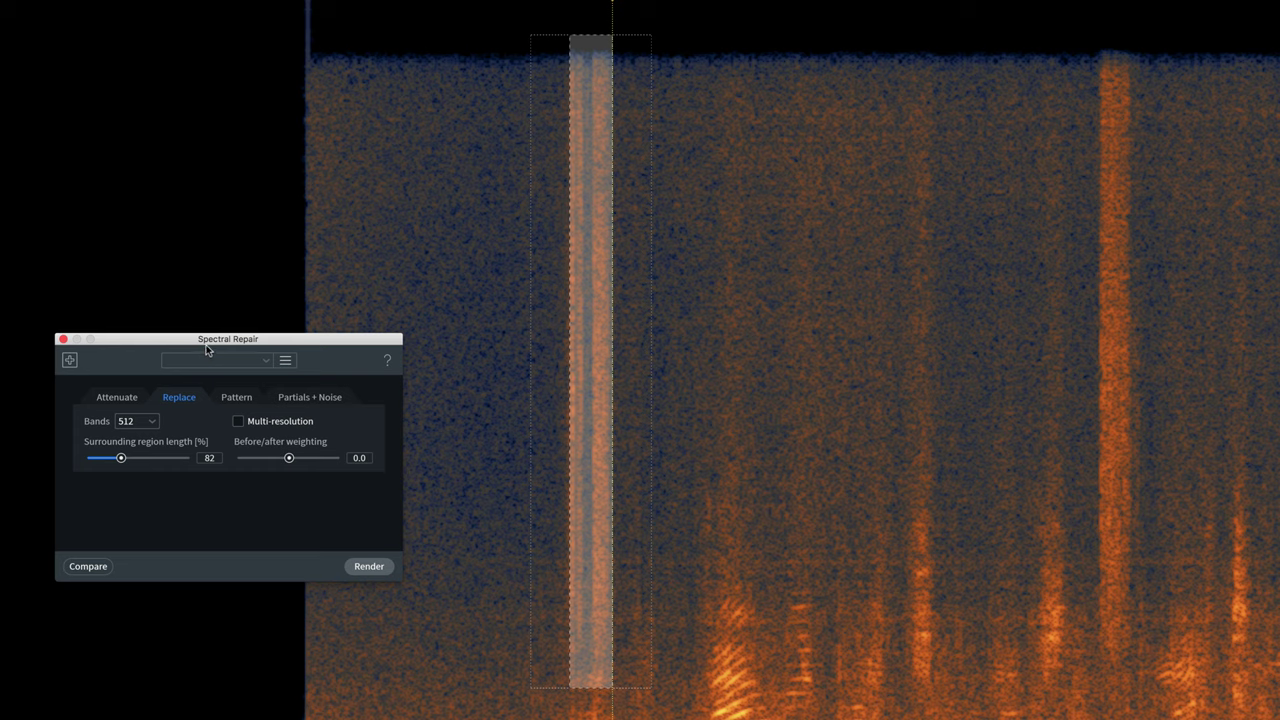
drag(206, 344, 174, 309)
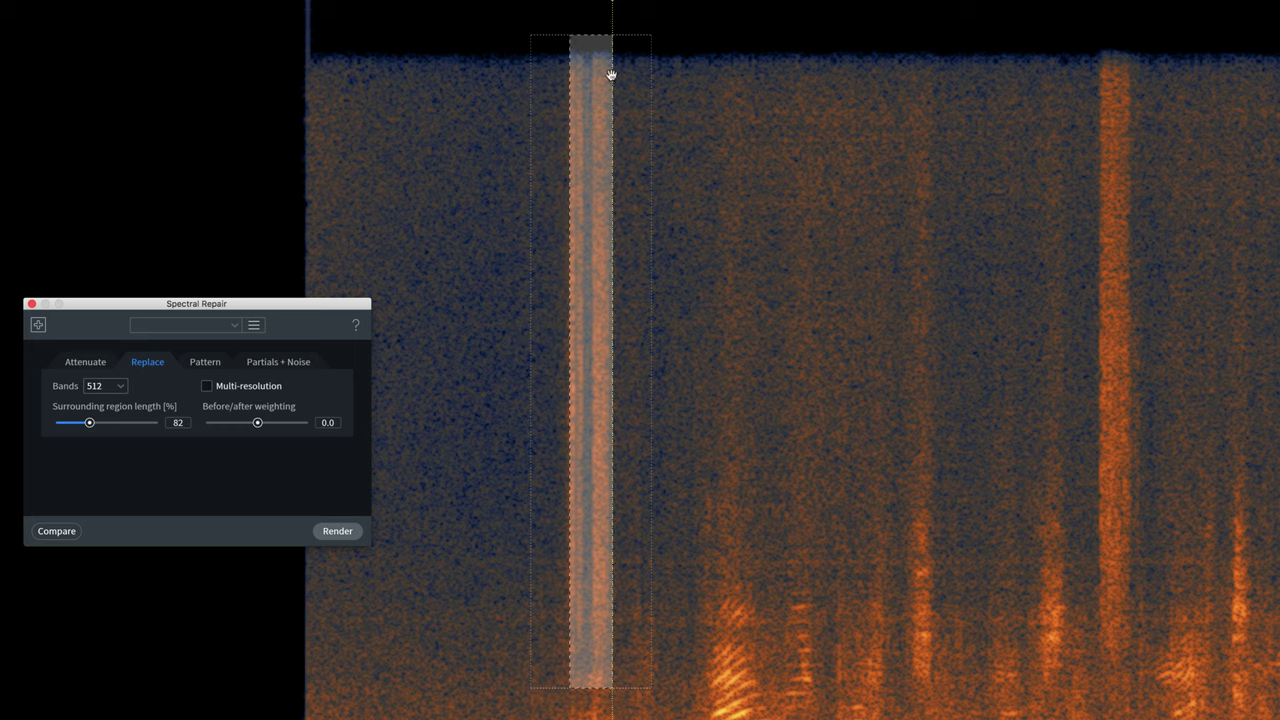
mouse_move(256, 421)
mouse_down()
mouse_move(188, 422)
mouse_move(310, 422)
mouse_move(276, 425)
mouse_up()
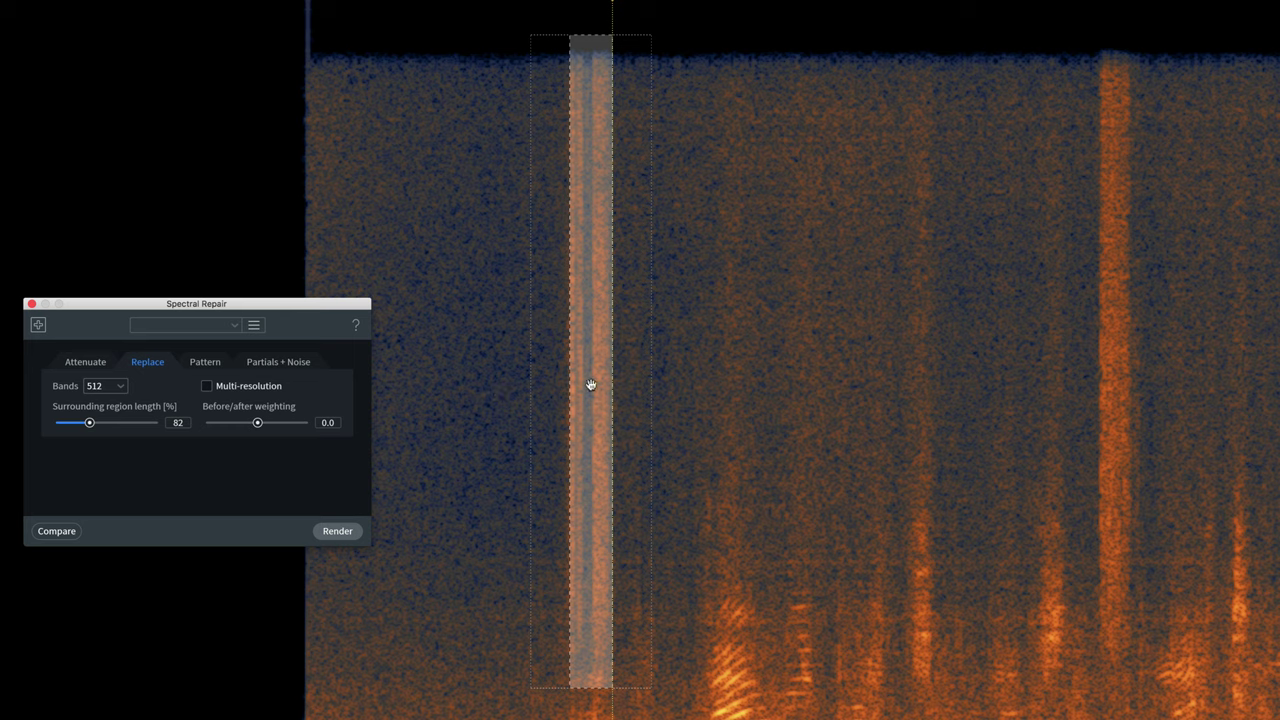
click(567, 349)
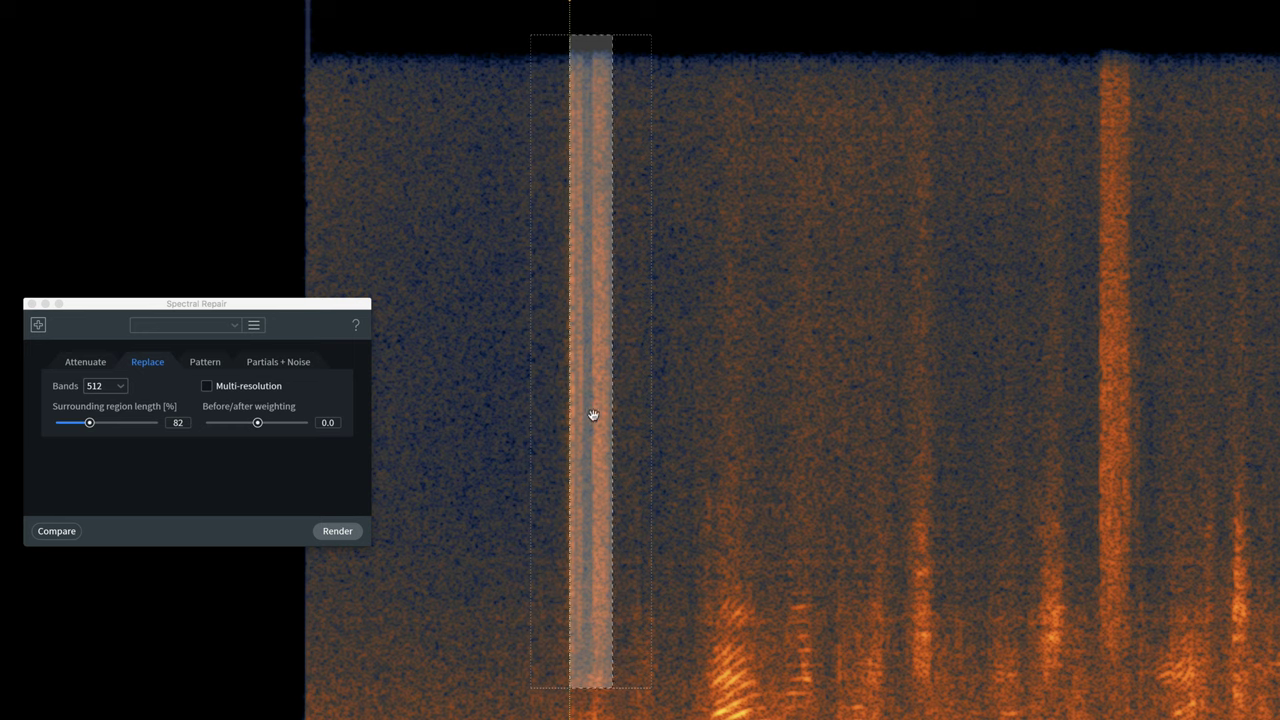
click(337, 532)
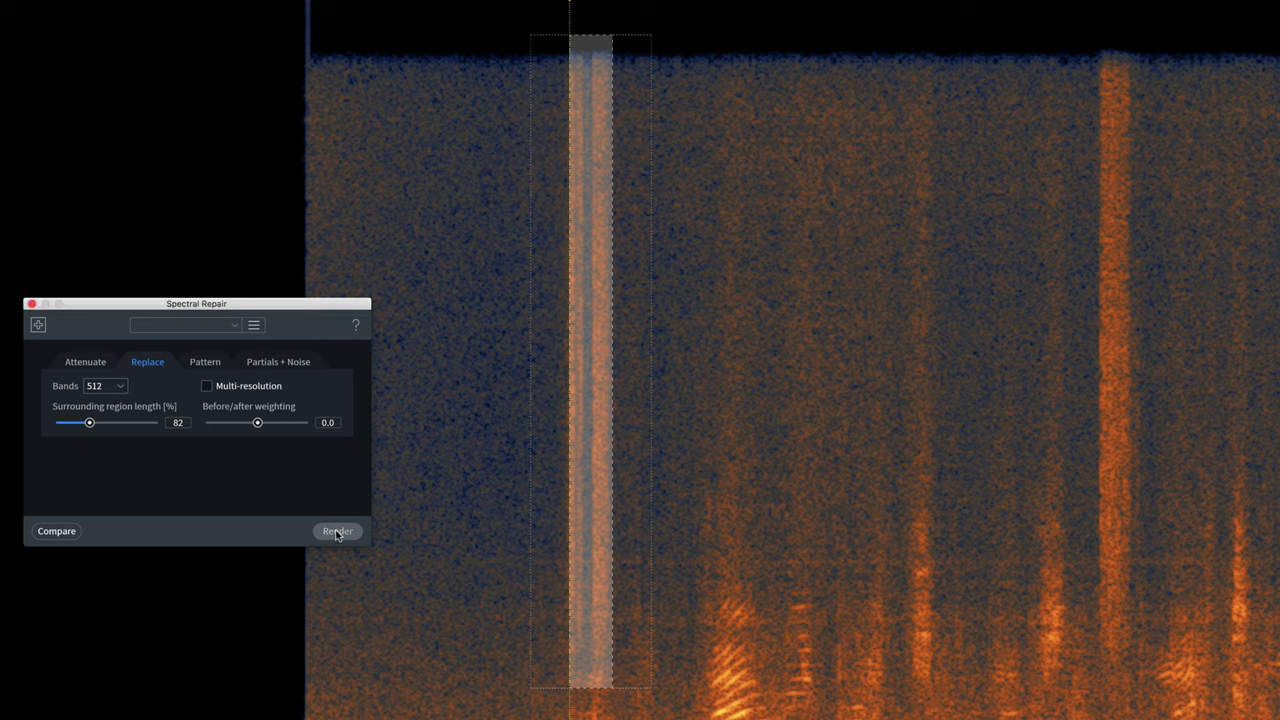
Play the repaired click area, then undo and redo the repair to compare it by ear with the unrepaired audio.
click(374, 224)
key(space)
key(space)
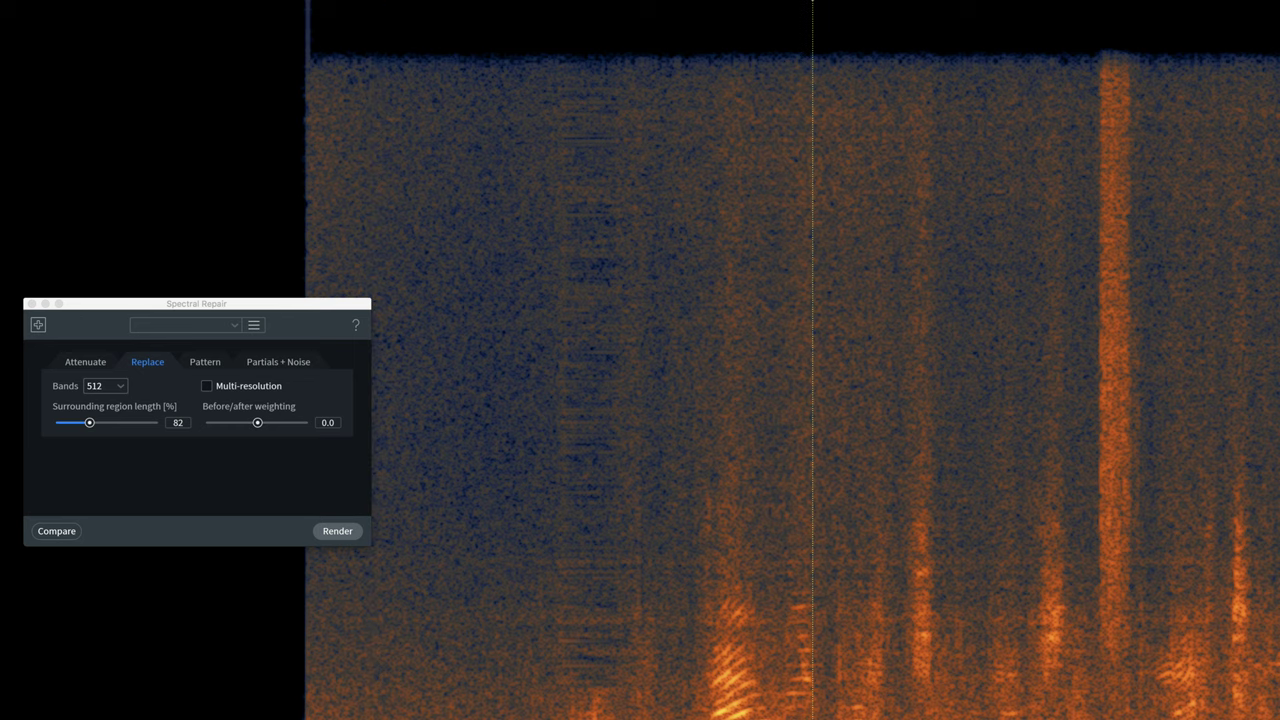
key(super+z)
click(417, 292)
key(space)
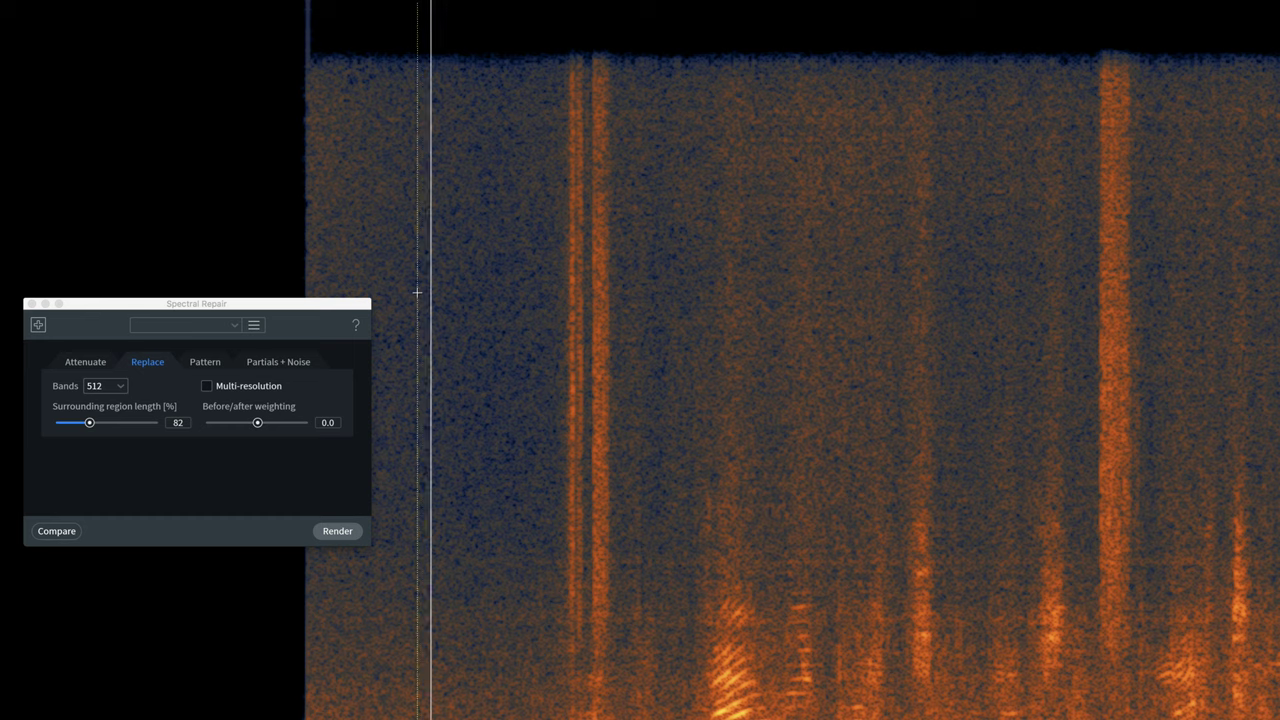
key(super+shift+z)
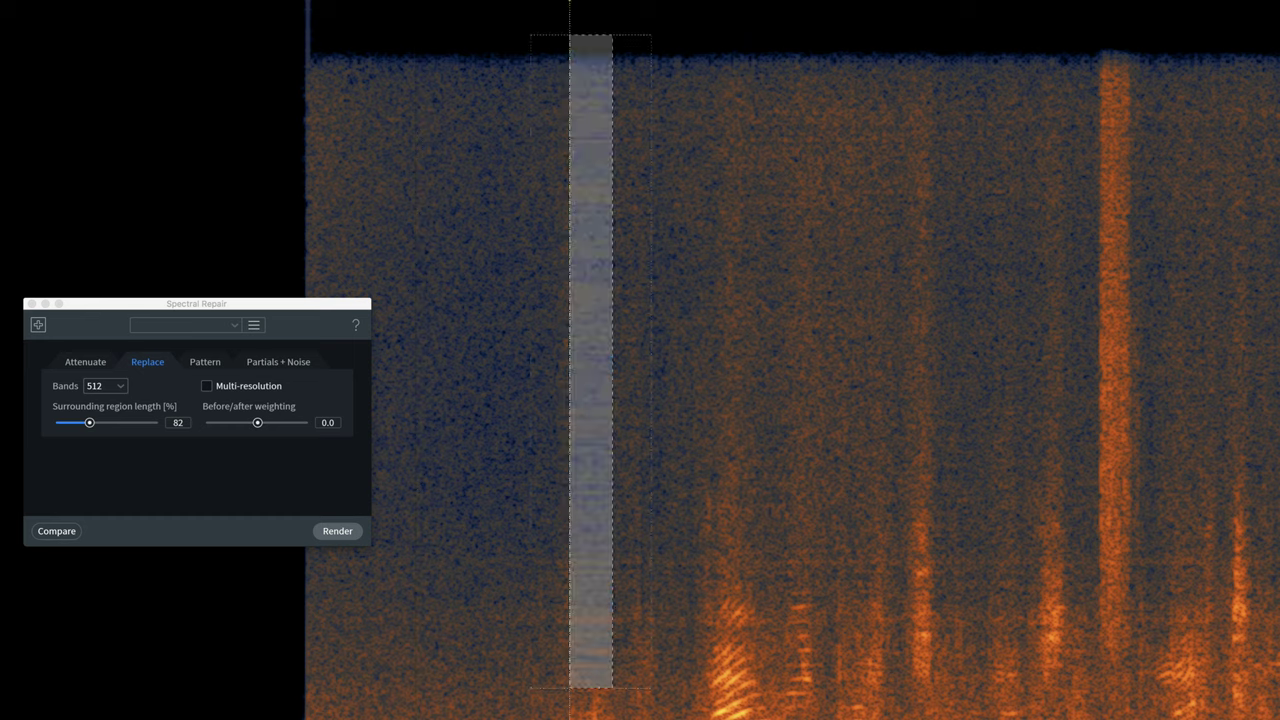
click(499, 202)
key(space)
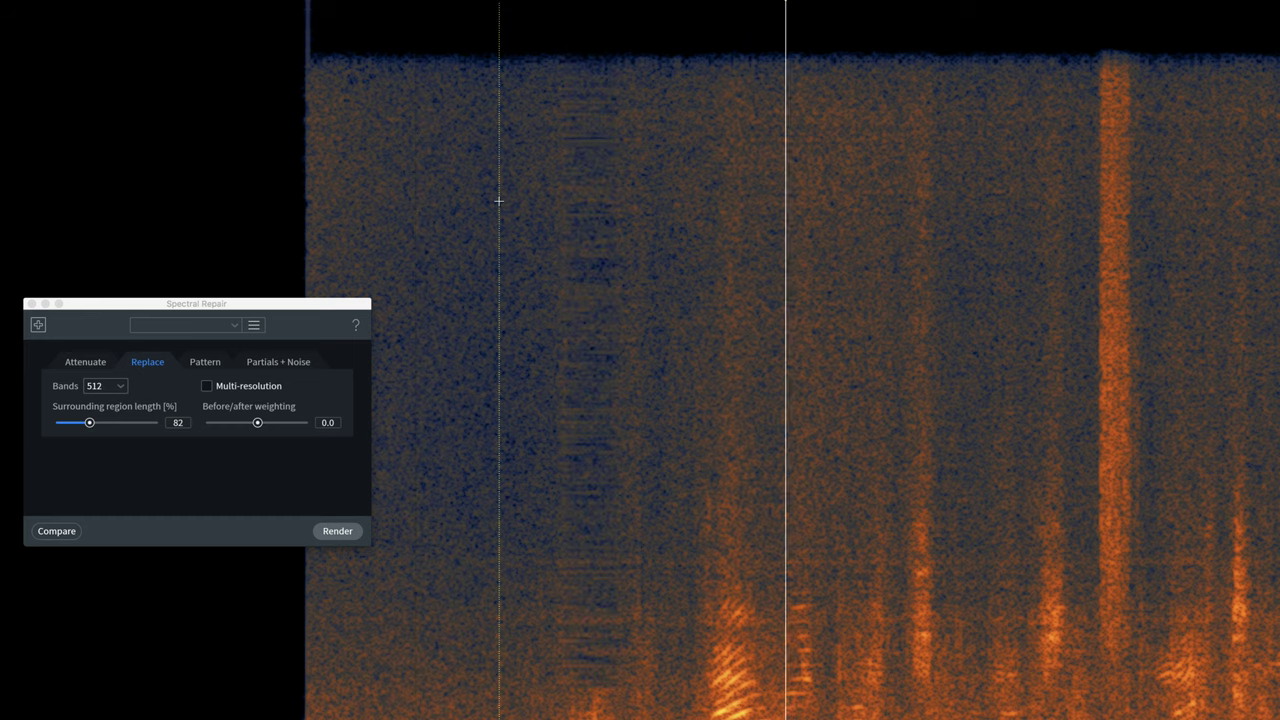
key(space)
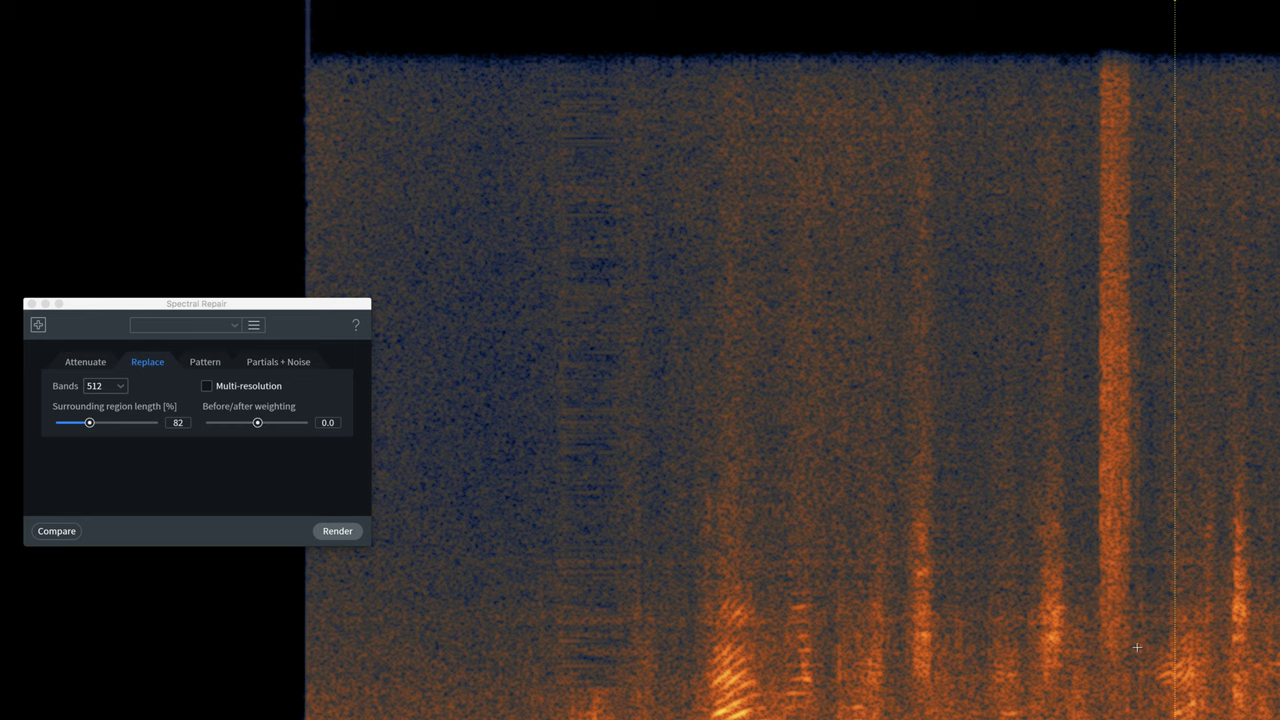
Replace the click noise near 4.5 s with Spectral Repair, widening its selection slightly to cover the trailing edge, and play the repair.
drag(1135, 647, 1098, 29)
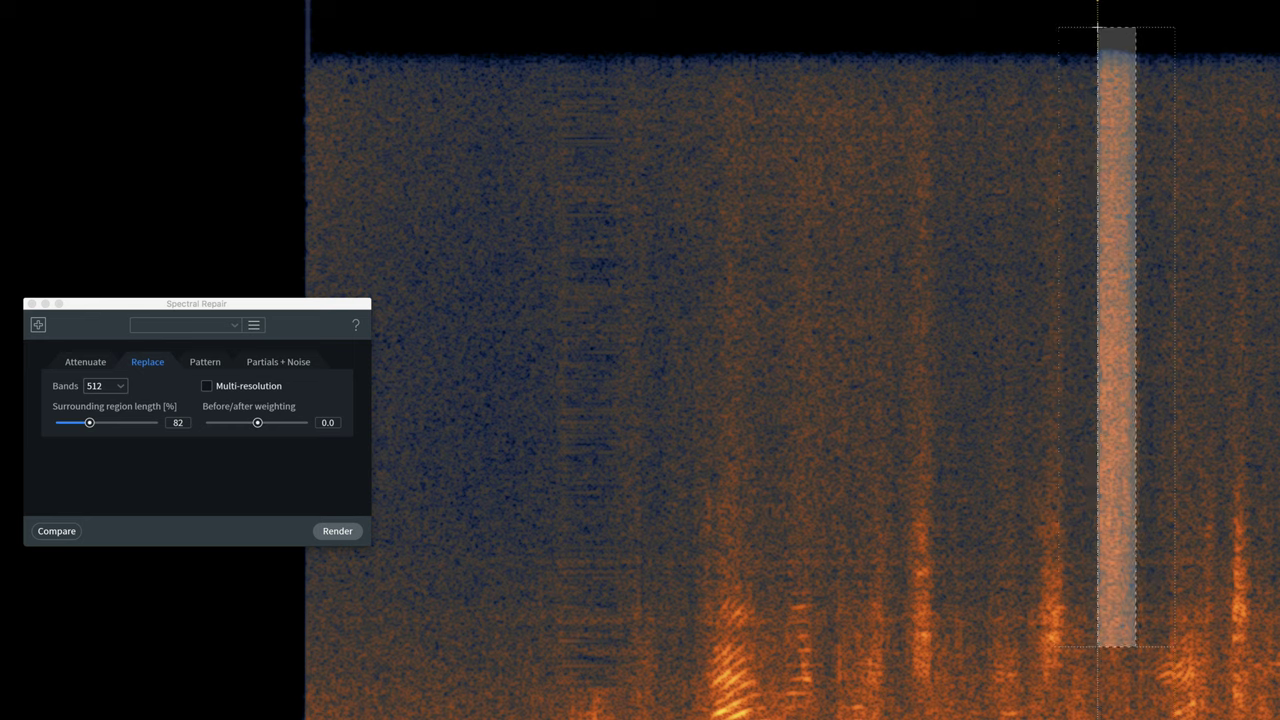
click(864, 160)
key(space)
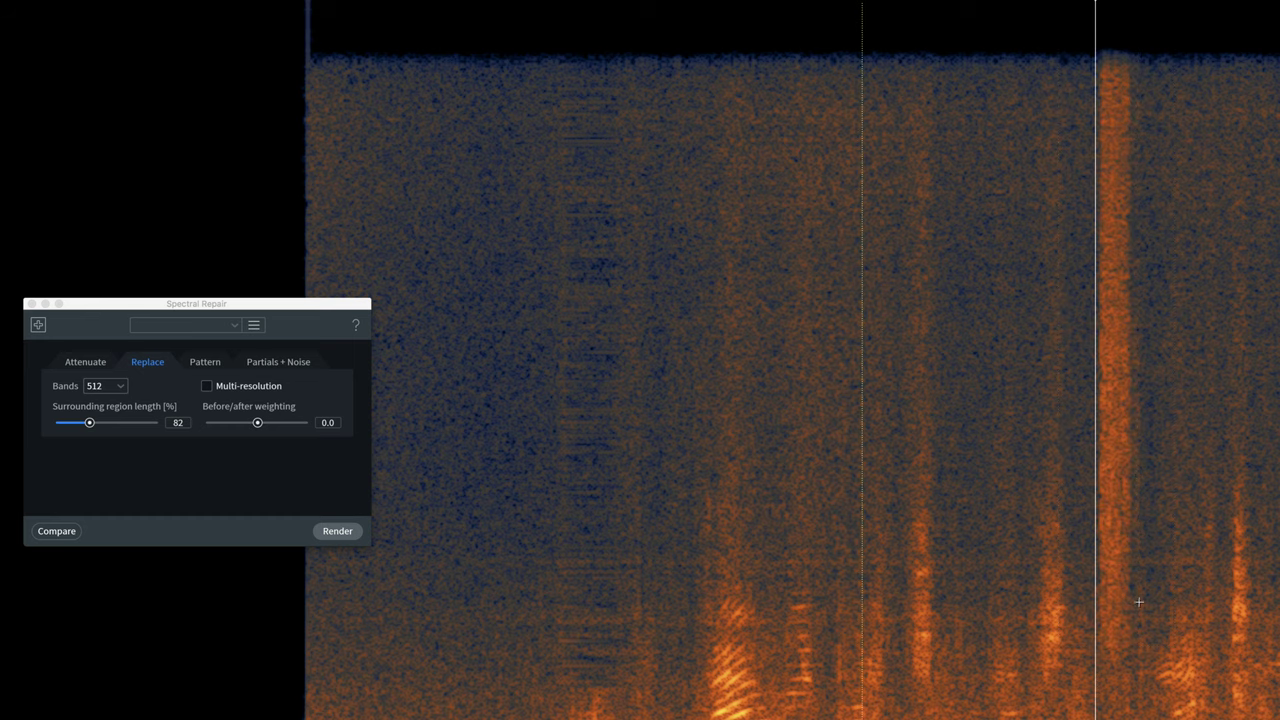
drag(1135, 604, 1093, 2)
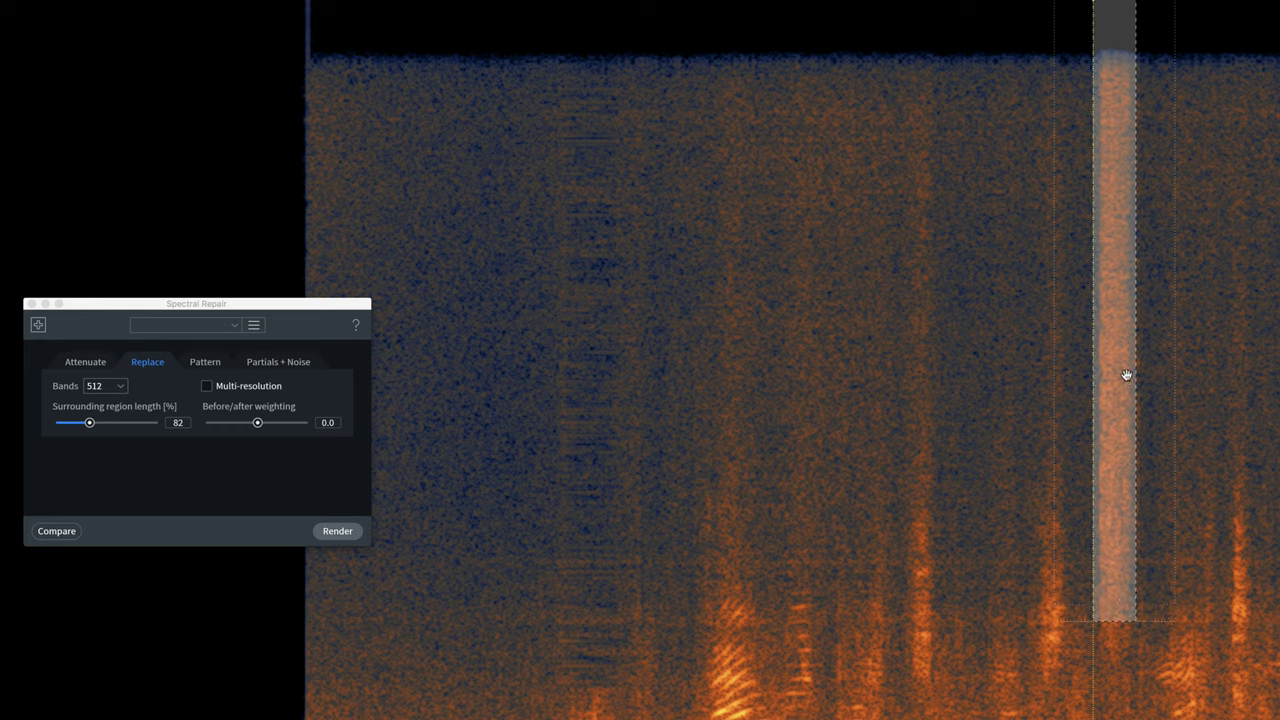
drag(1136, 372, 1140, 370)
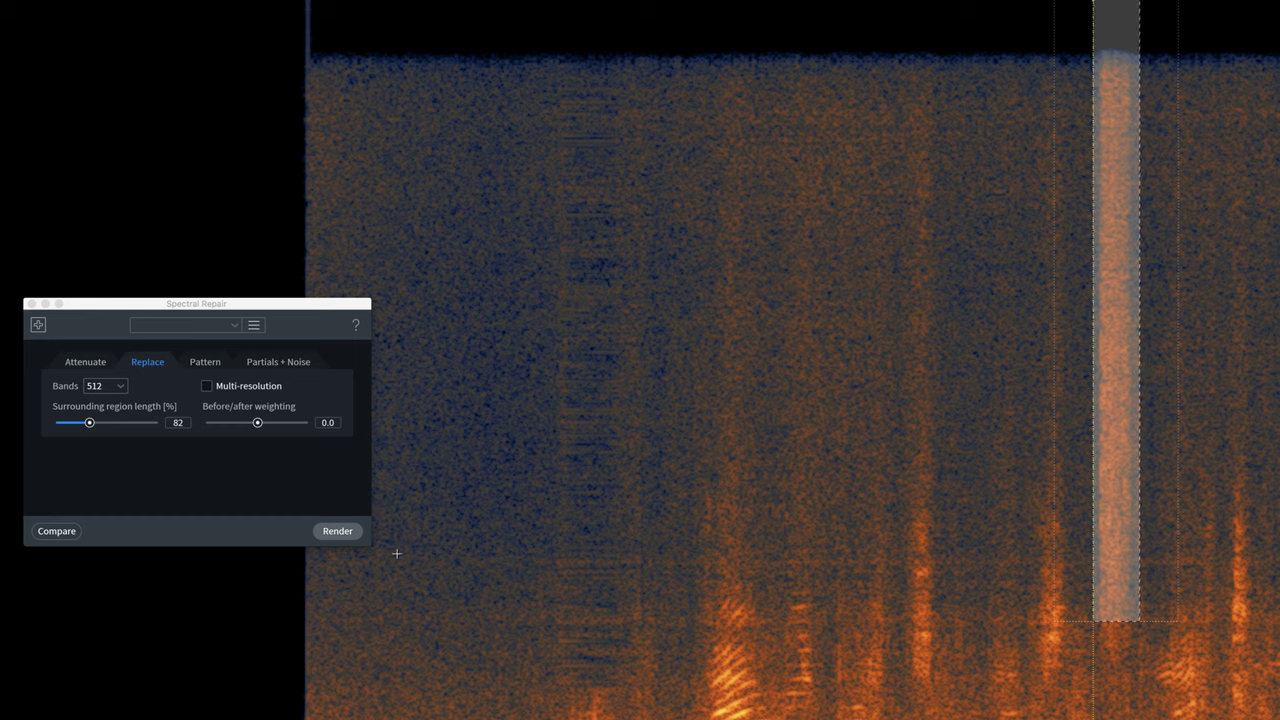
click(338, 531)
click(841, 349)
key(space)
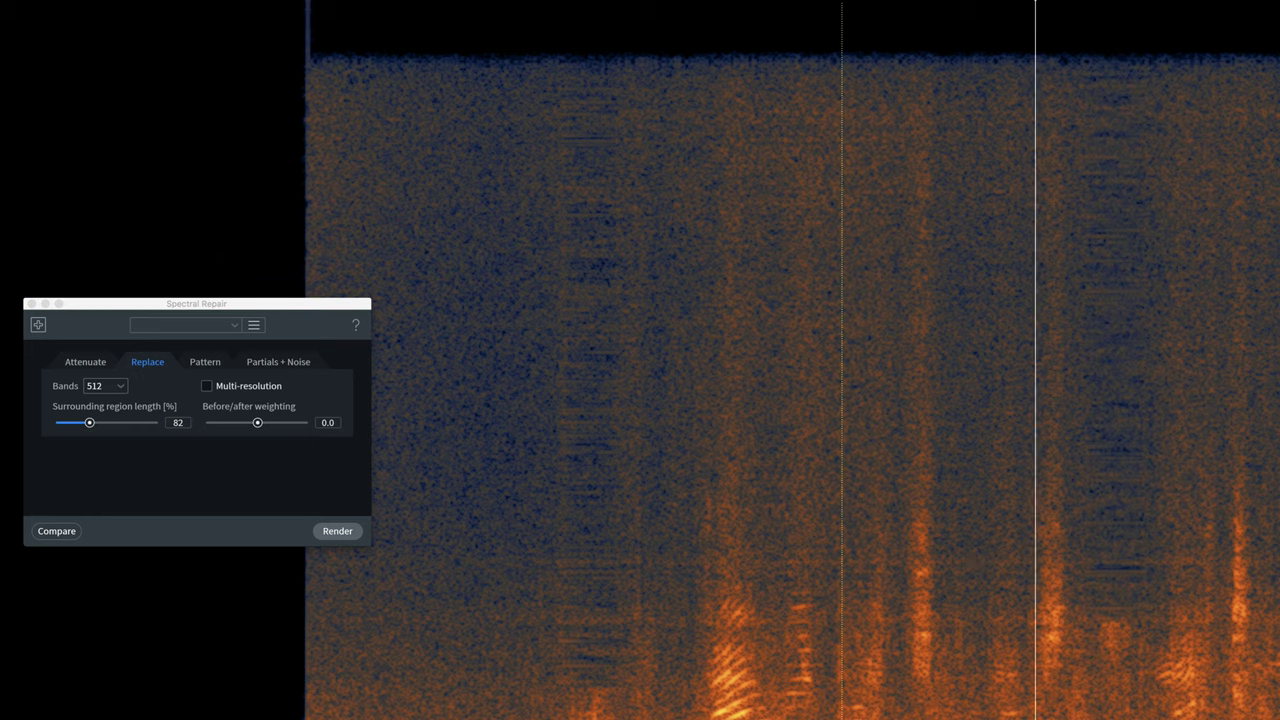
Select the click noise near 6 s above the low speech harmonics and replace it, moving the Spectral Repair window clear of the clicks.
drag(280, 314, 760, 386)
click(184, 487)
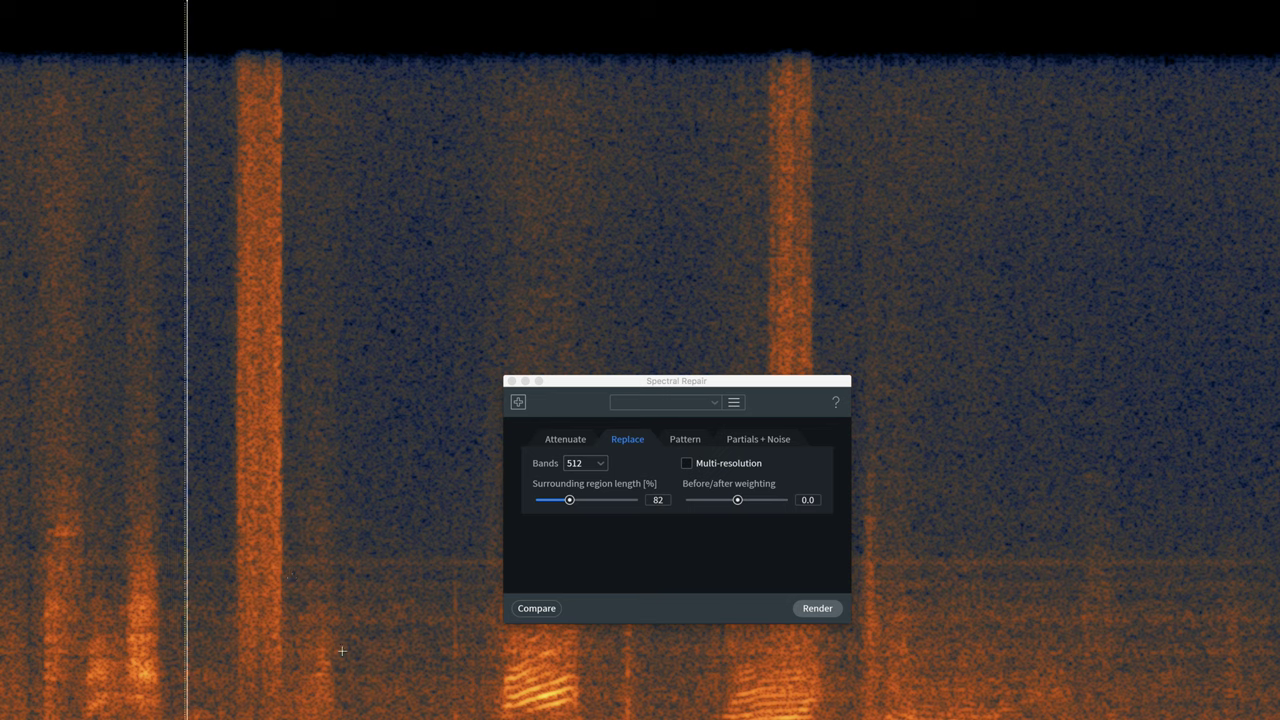
drag(282, 668, 236, 41)
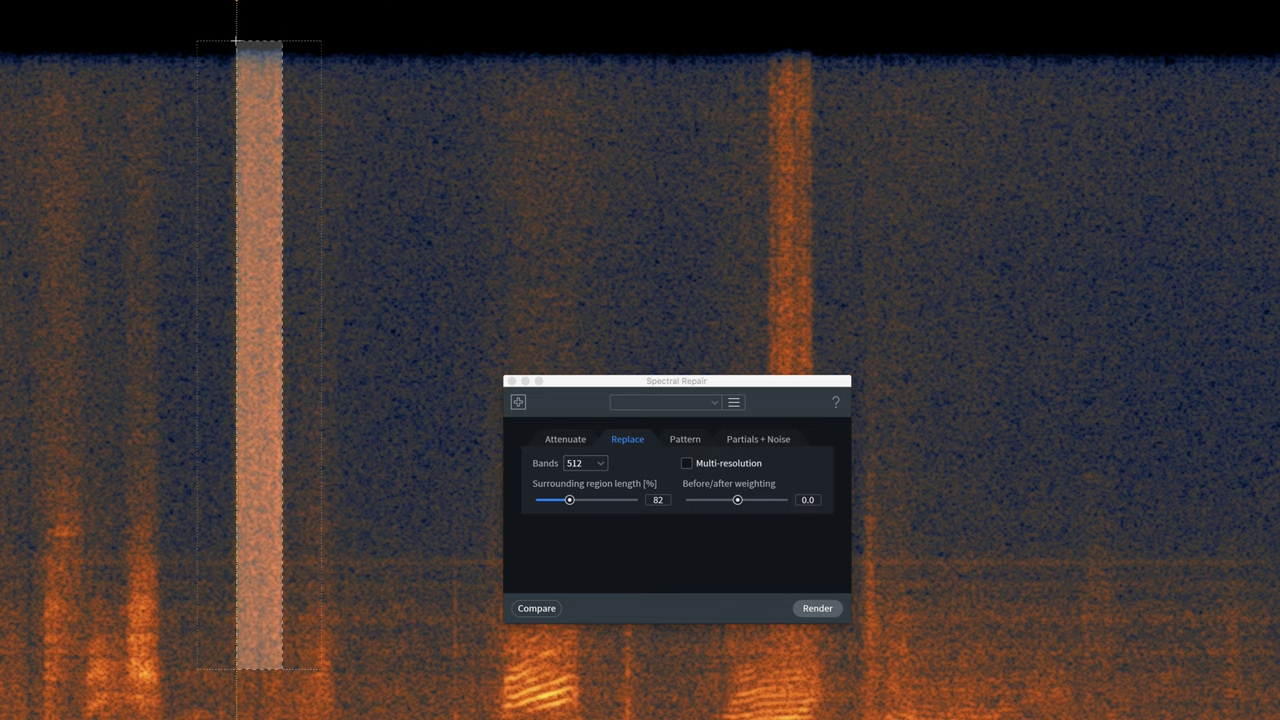
click(816, 608)
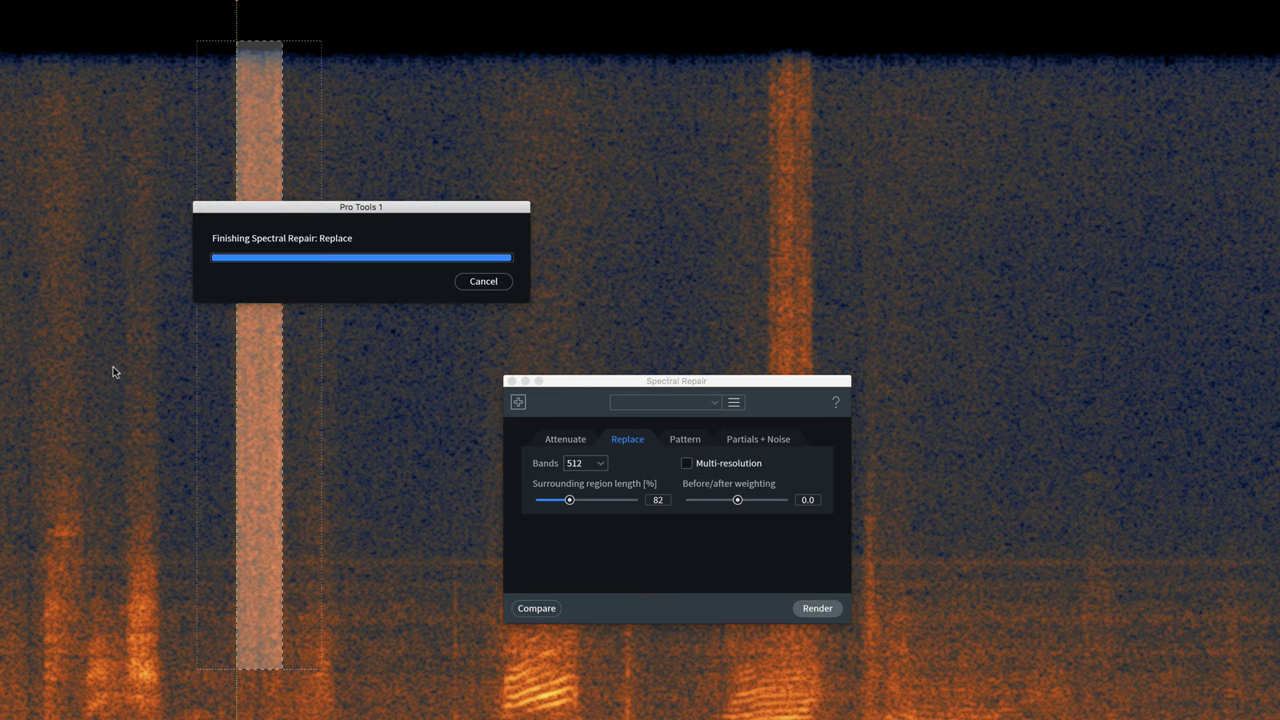
drag(560, 381, 77, 327)
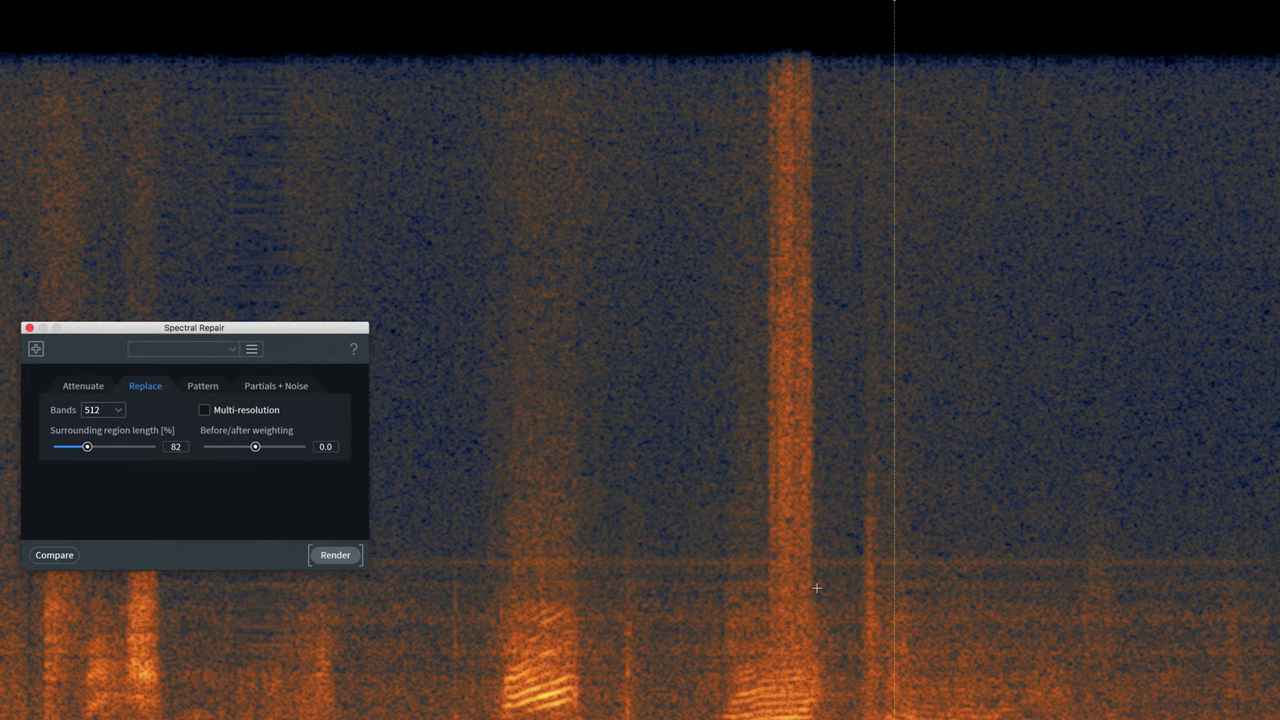
Select the high-frequency part of the click noise near 7.7 s, render the replacement and play the repaired passage.
drag(818, 589, 766, 2)
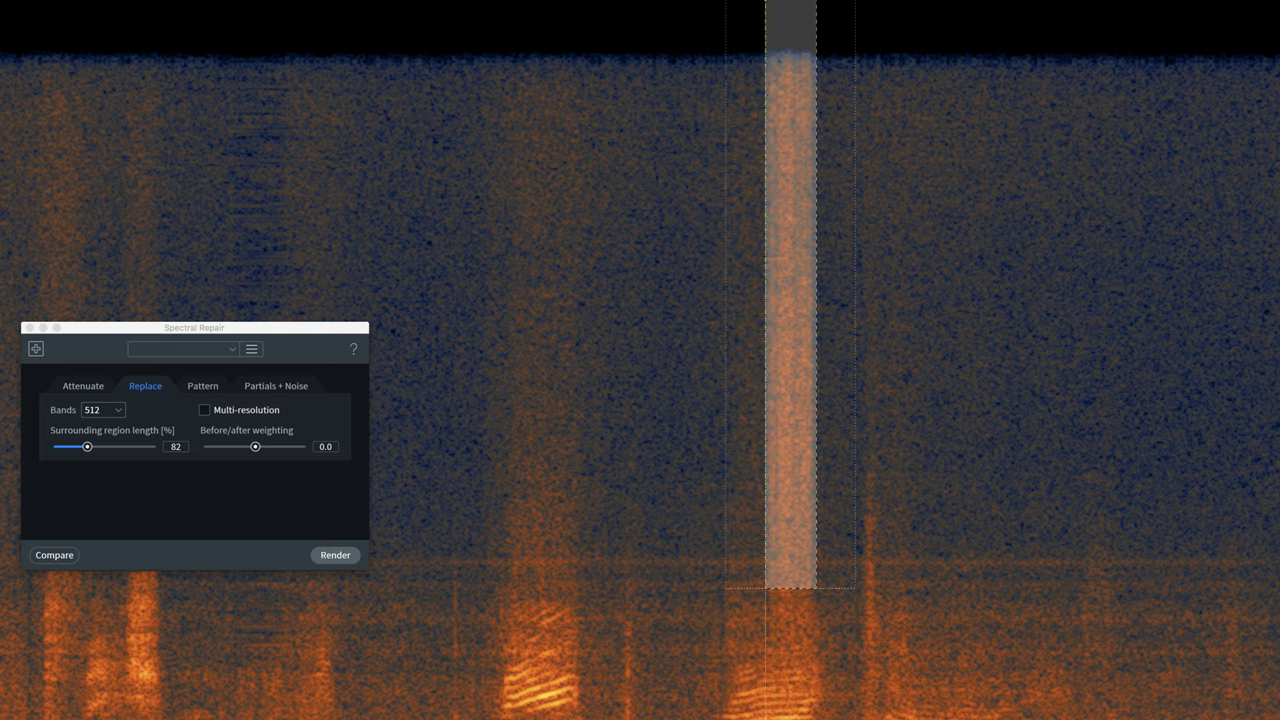
click(330, 555)
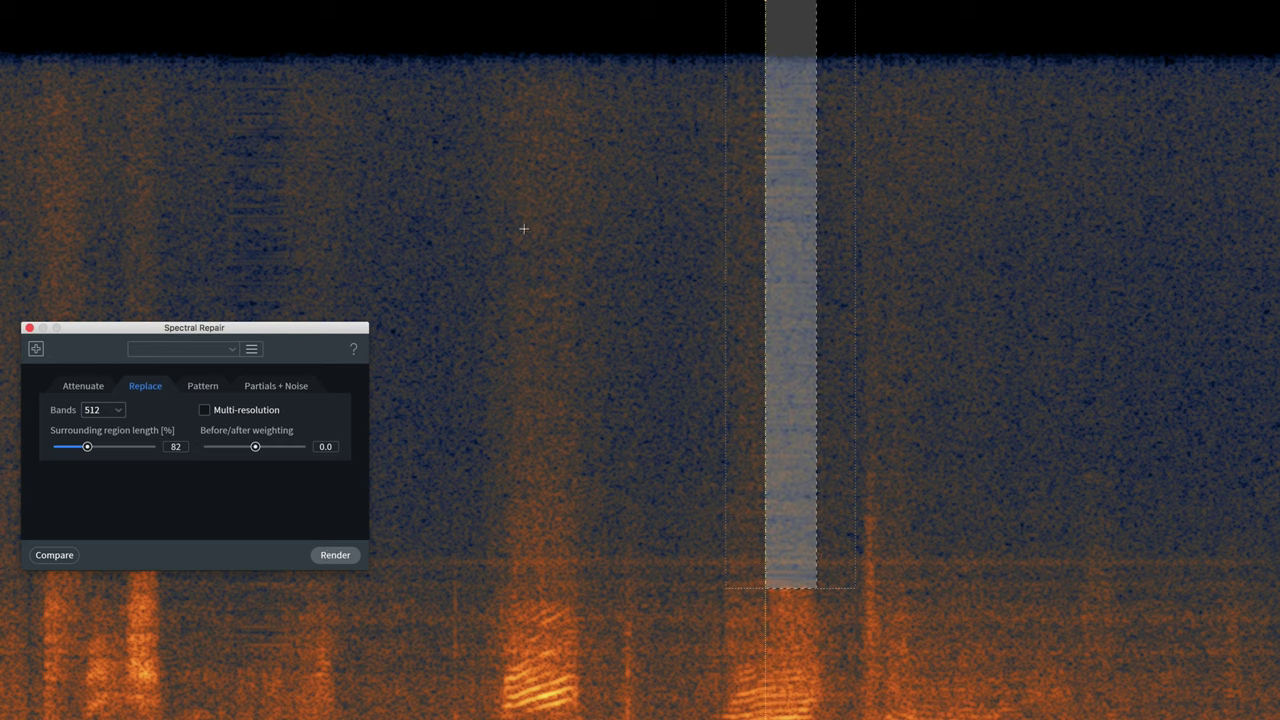
click(430, 185)
key(space)
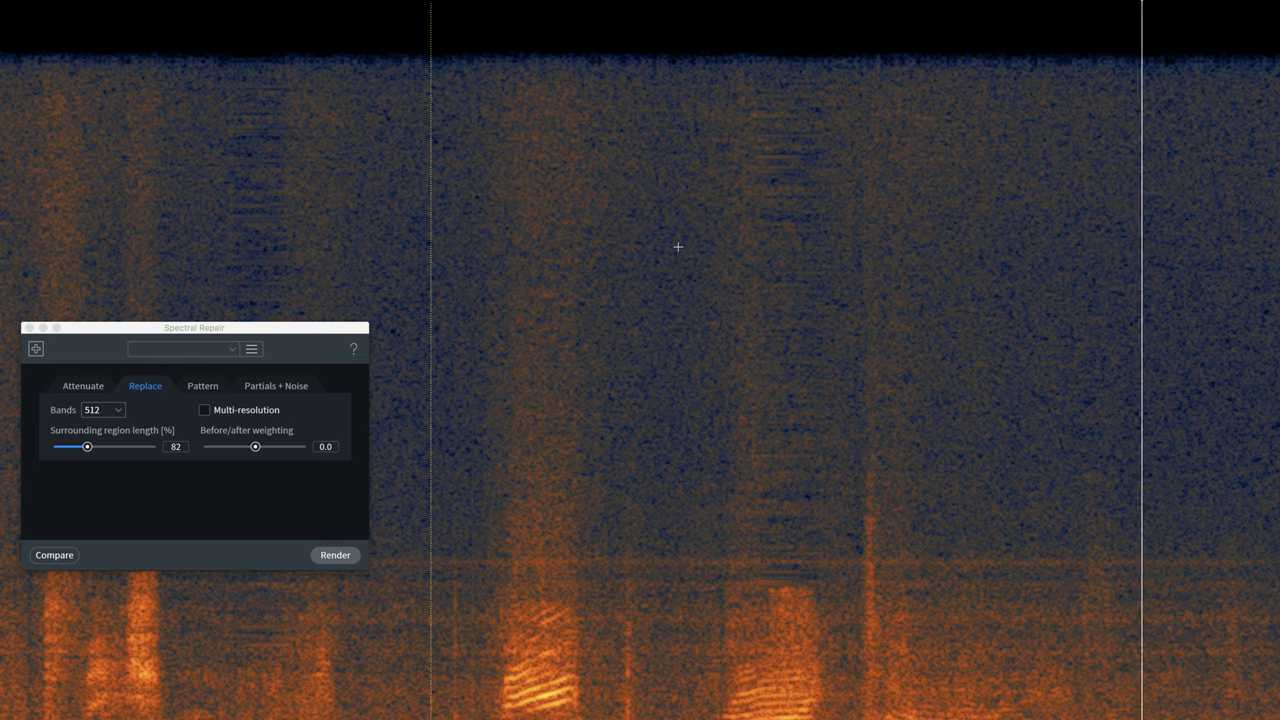
key(space)
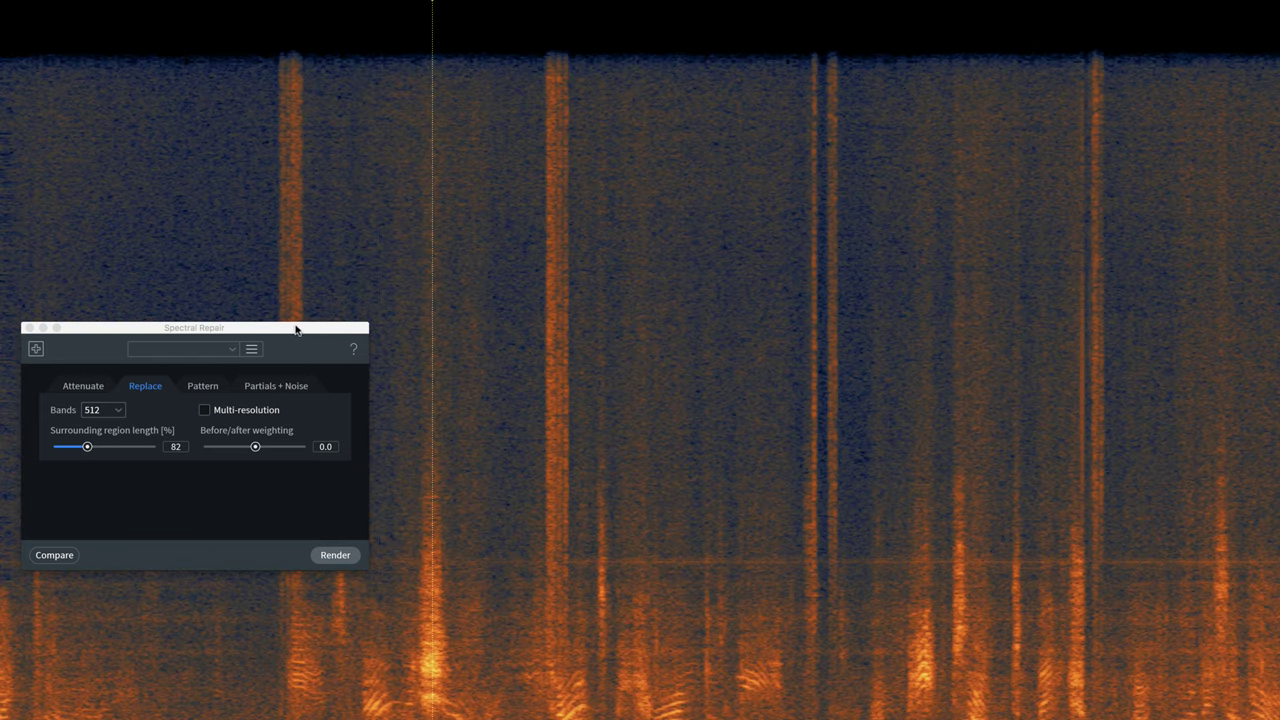
Move Spectral Repair off the click noise near 9.5 s, select the click's upper frequencies, render the replacement and play it.
drag(334, 329, 883, 384)
drag(305, 596, 277, 0)
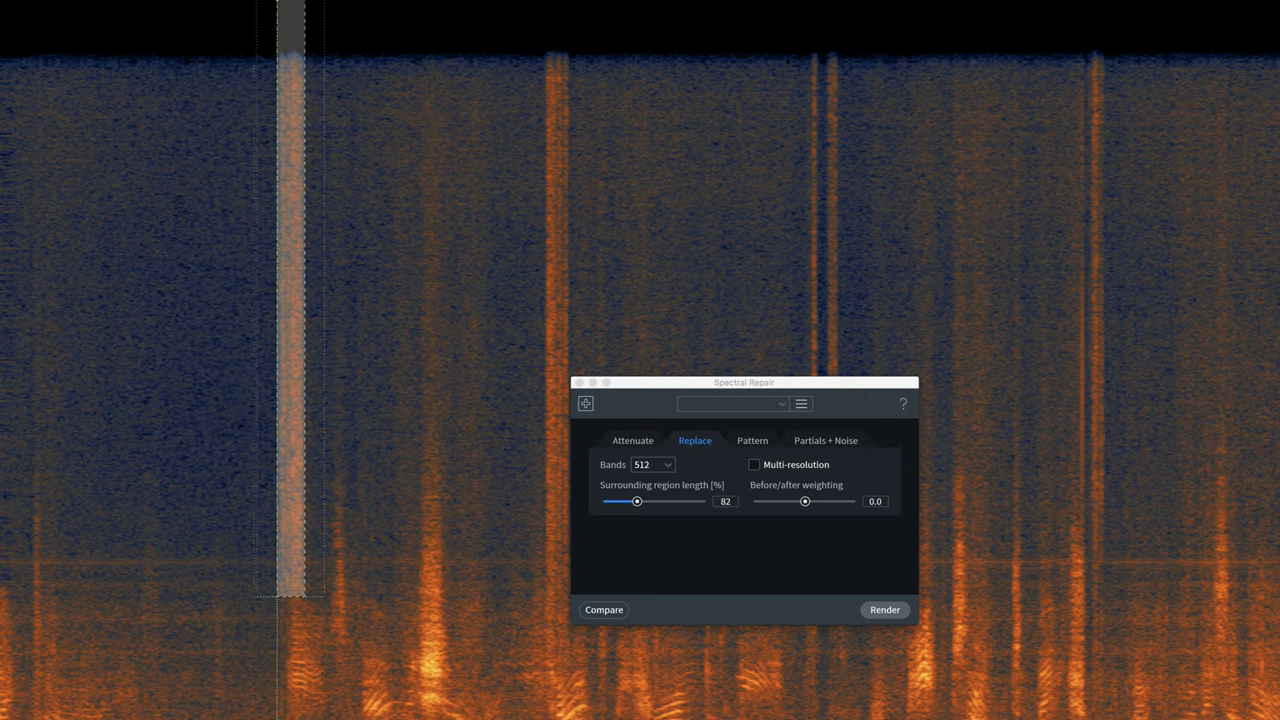
click(884, 610)
click(103, 230)
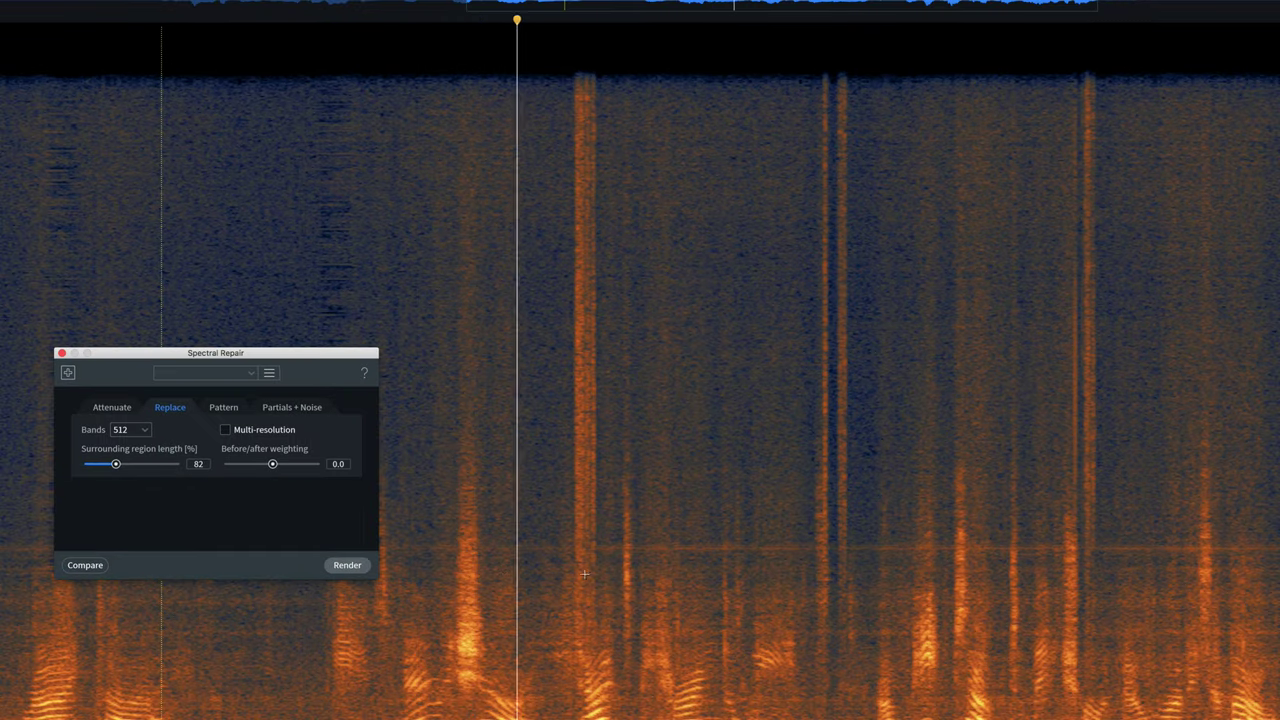
Replace the click noise near 11.1 s with before/after weighting kept at 0.0, and play the repaired passage.
drag(588, 571, 564, 333)
drag(558, 204, 567, 51)
click(345, 565)
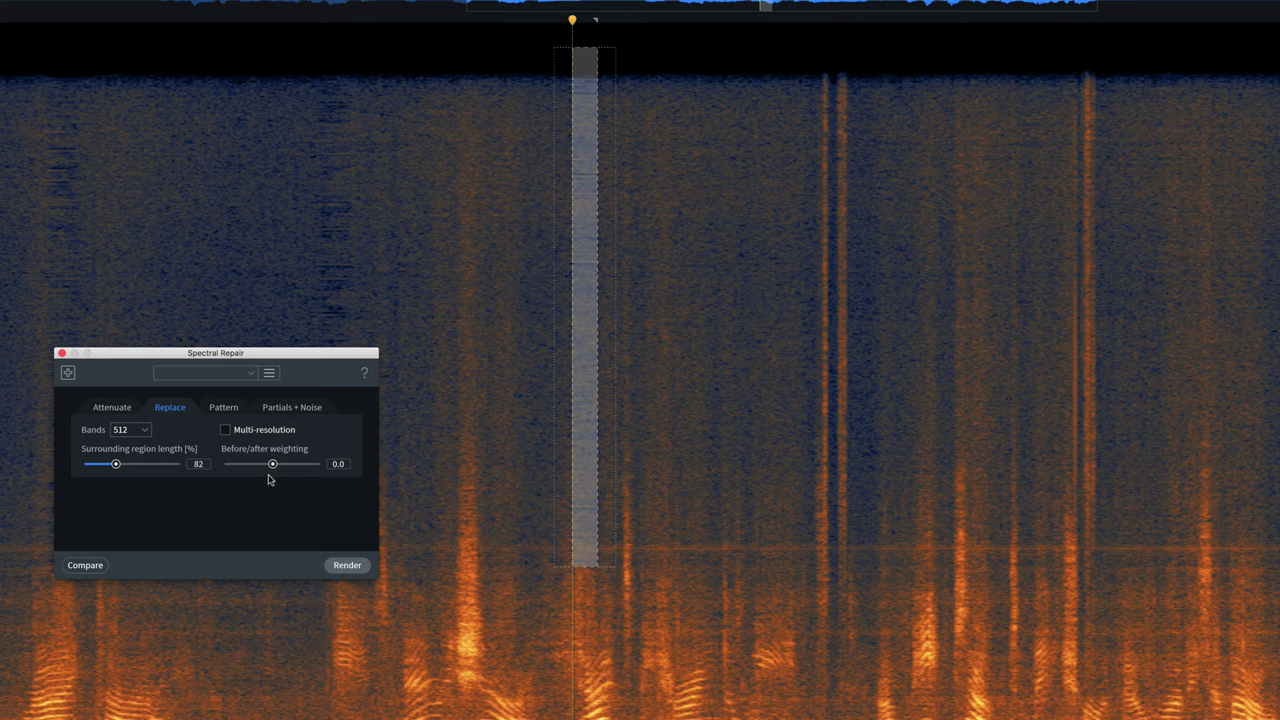
mouse_move(274, 465)
mouse_down()
mouse_move(314, 464)
mouse_move(220, 464)
mouse_move(271, 464)
mouse_up()
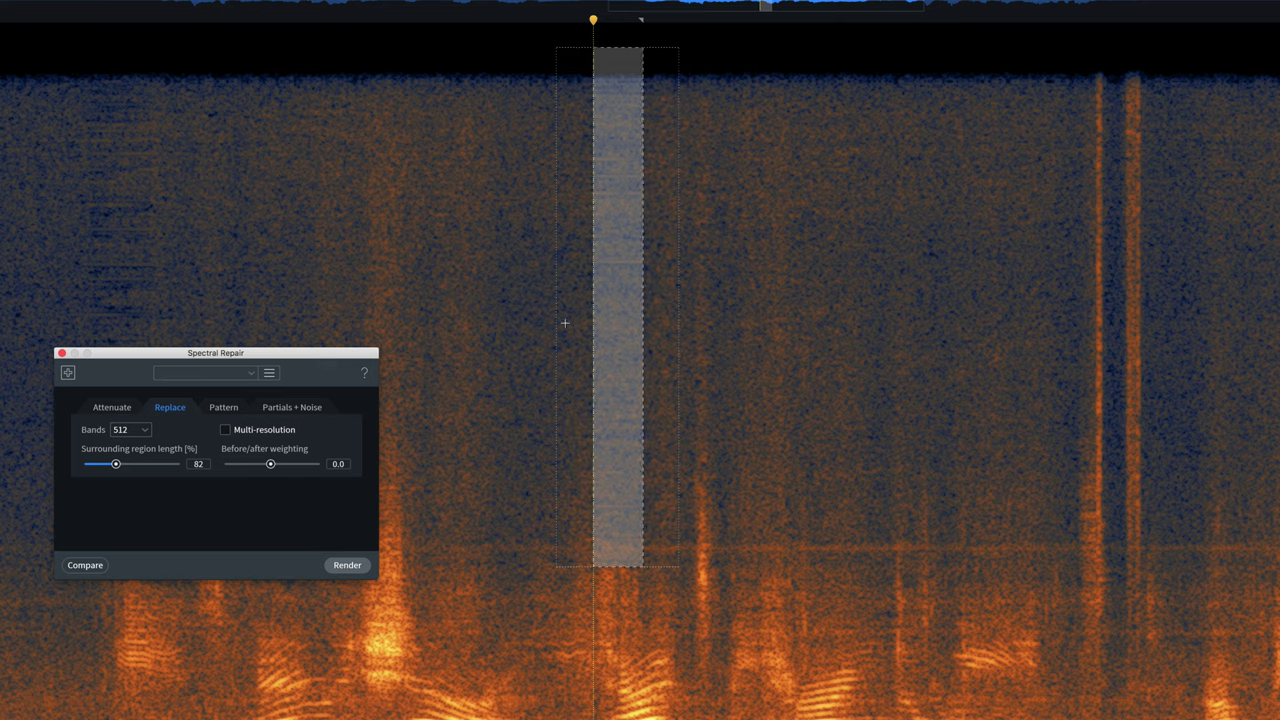
mouse_move(270, 465)
mouse_down()
mouse_move(318, 465)
mouse_move(218, 463)
mouse_move(303, 461)
mouse_move(272, 464)
mouse_up()
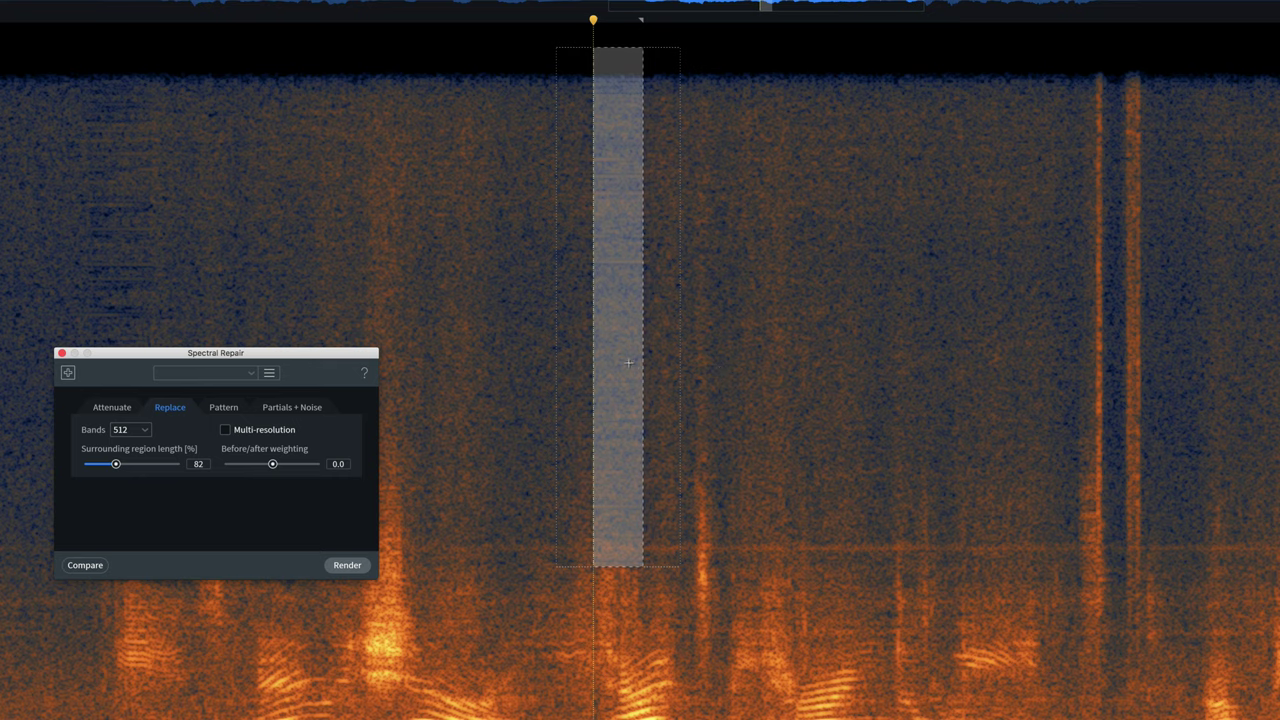
click(483, 274)
key(space)
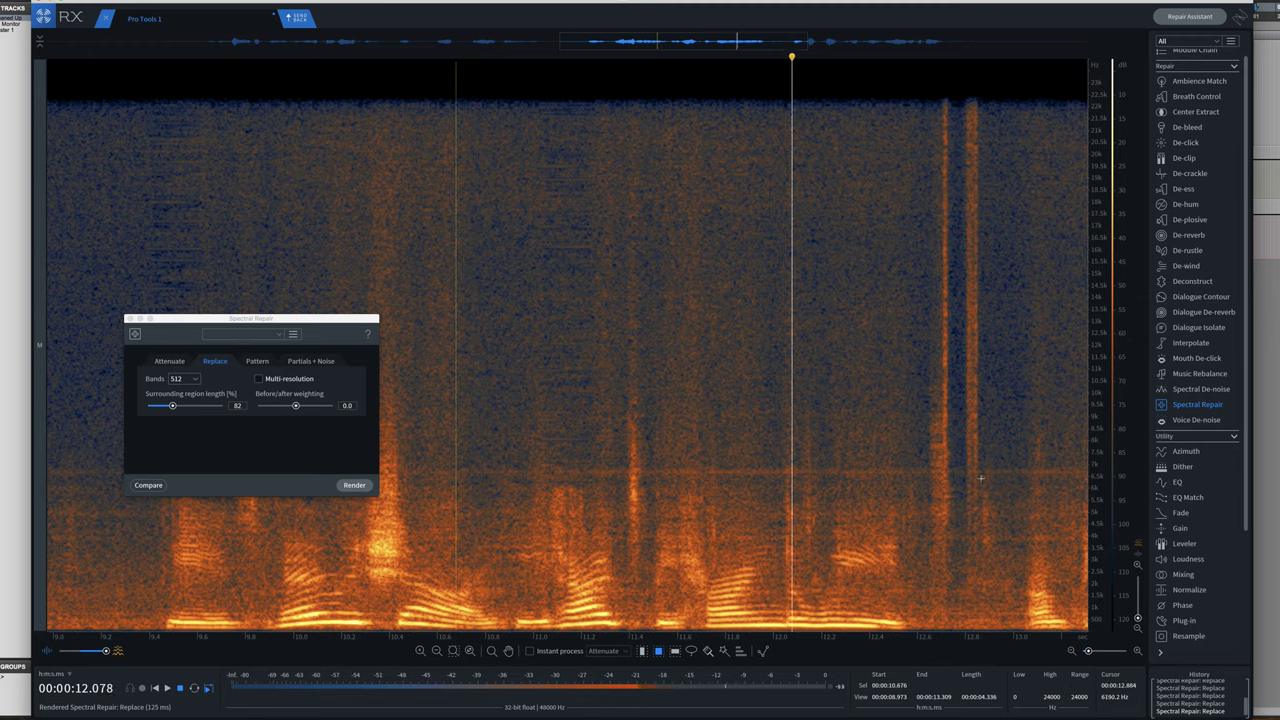
Select the double click from 12.695 s to 12.856 s, set before/after weighting to 0.9, render the replacement and play it.
drag(978, 488, 940, 94)
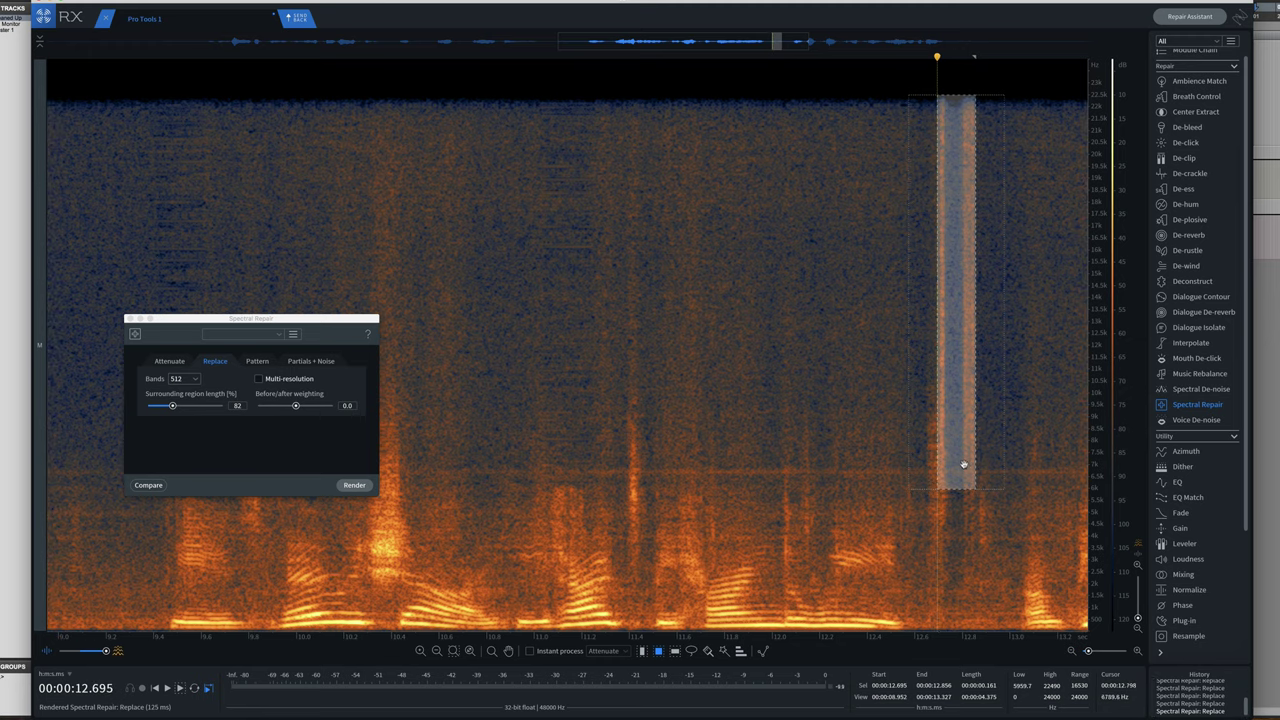
key(space)
drag(298, 407, 304, 406)
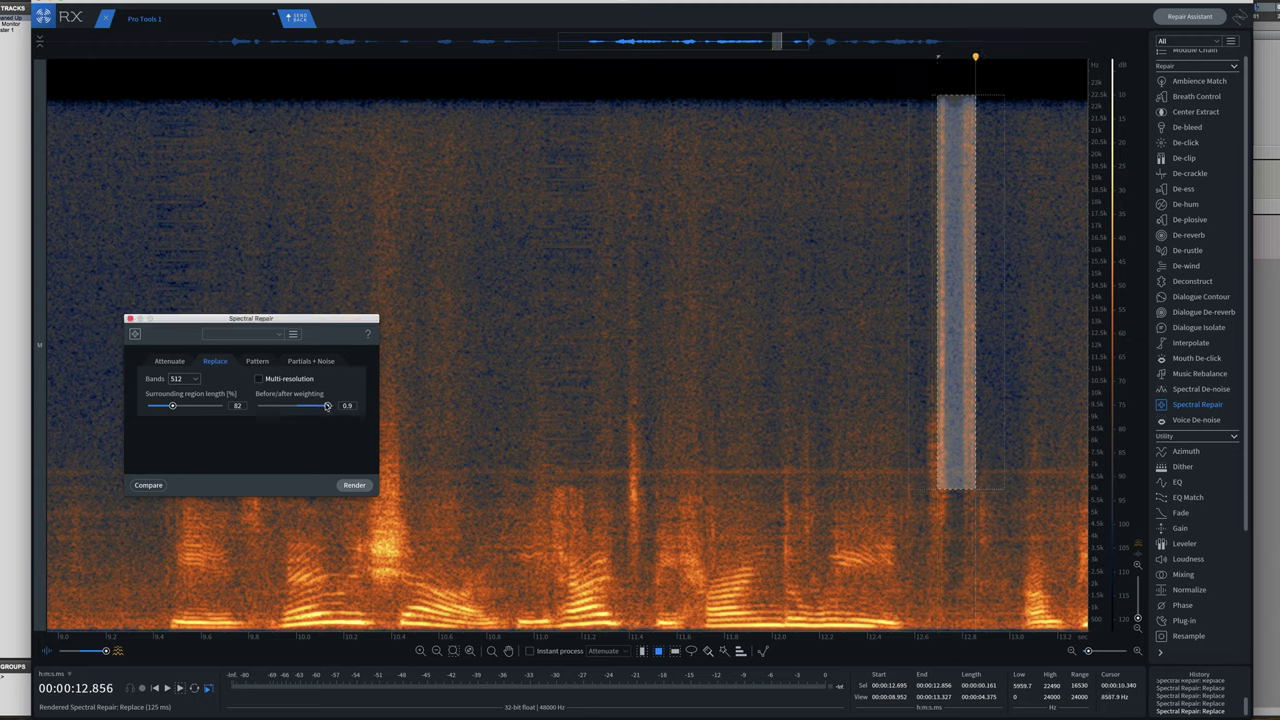
click(355, 486)
click(632, 262)
key(space)
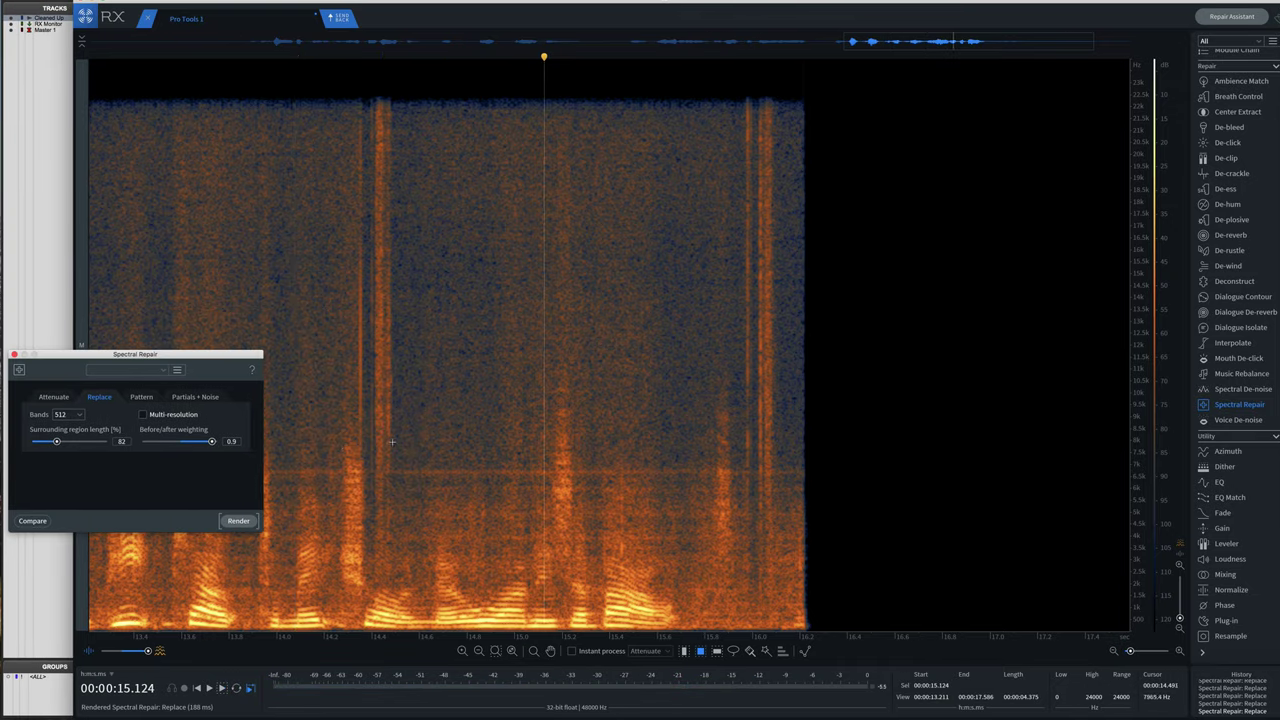
Select the click noise near 14.4 s, reset before/after weighting to 0.0, render the replacement and play the repair.
drag(392, 441, 355, 93)
alt+click(209, 441)
click(239, 521)
click(206, 450)
key(space)
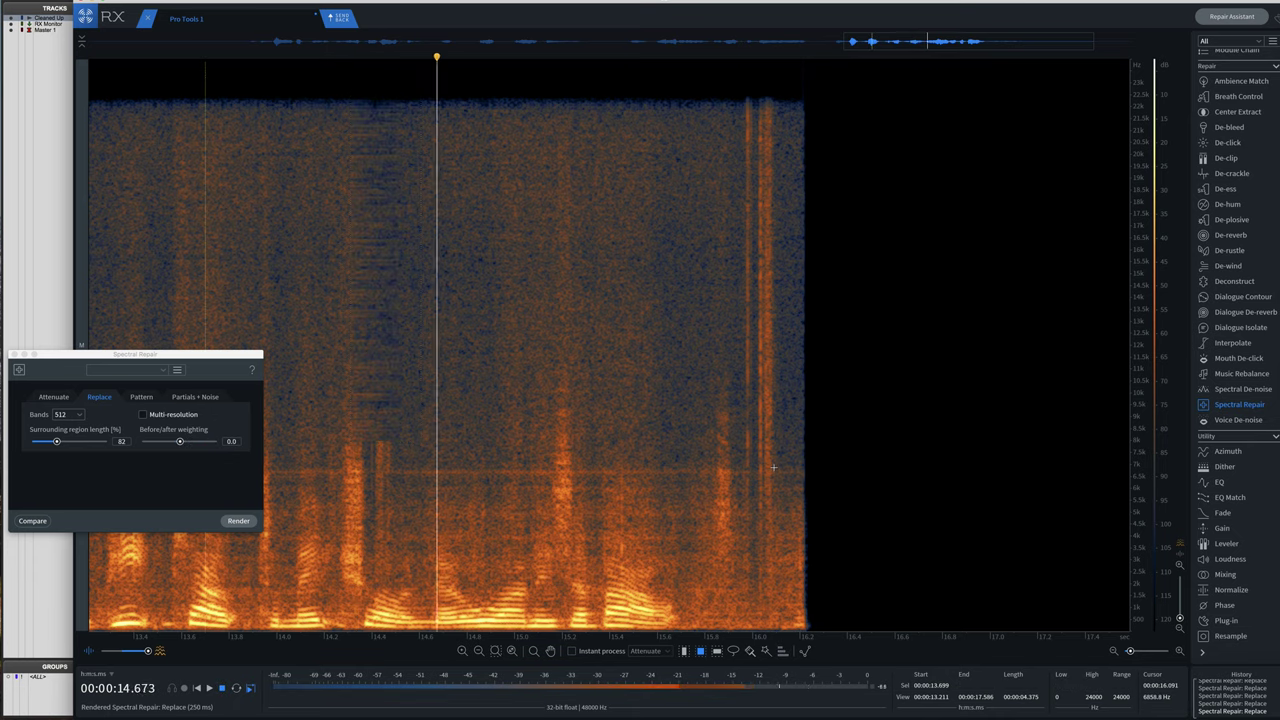
Select the final click from 15.965 s to 16.091 s, between about 6.9 kHz and 22.6 kHz, render the replacement and play it.
drag(773, 467, 757, 421)
drag(751, 370, 744, 94)
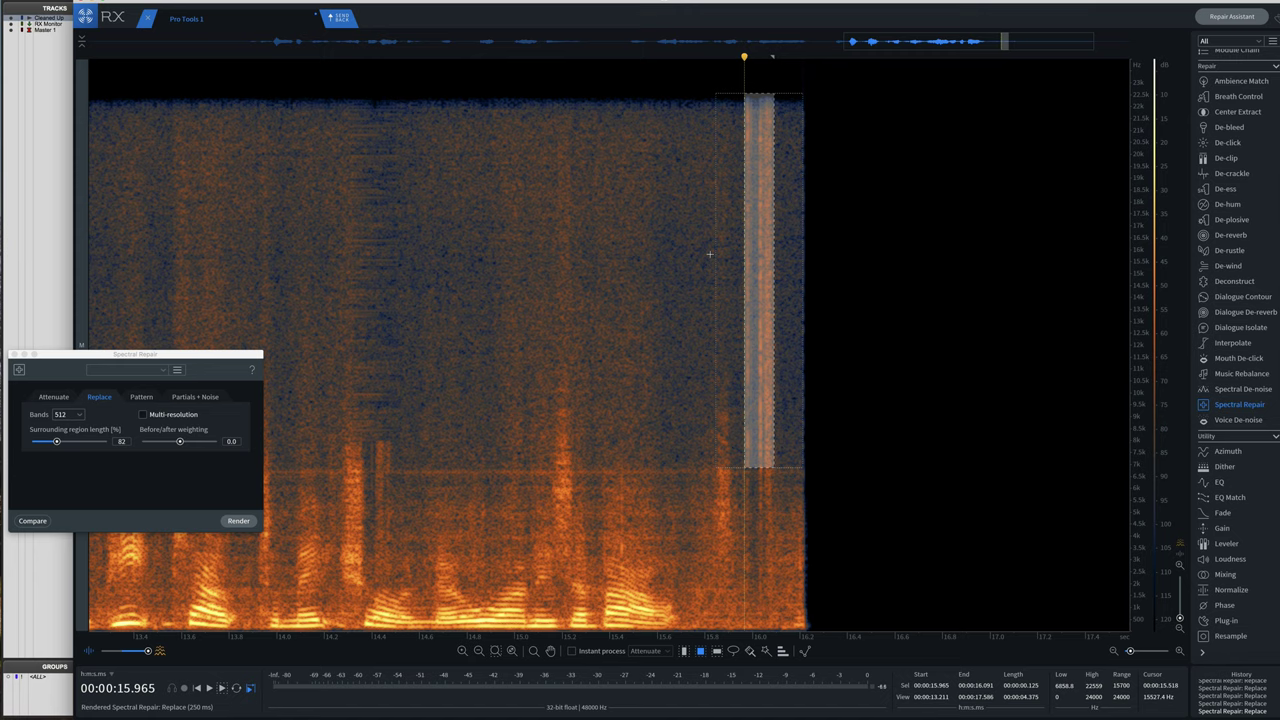
click(239, 522)
click(633, 258)
key(space)
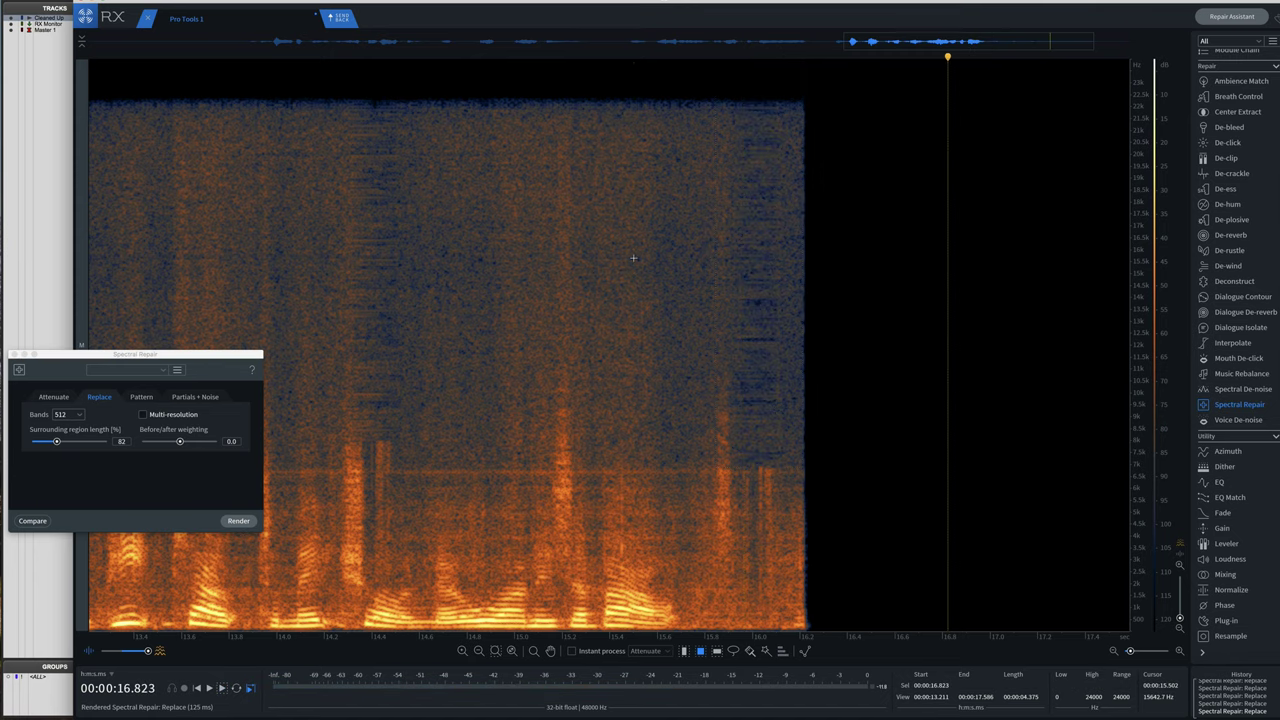
Compare the history's Initial State with the latest Spectral Repair: Replace state by ear, playing the repaired dialogue from 2.000 s.
key(Home)
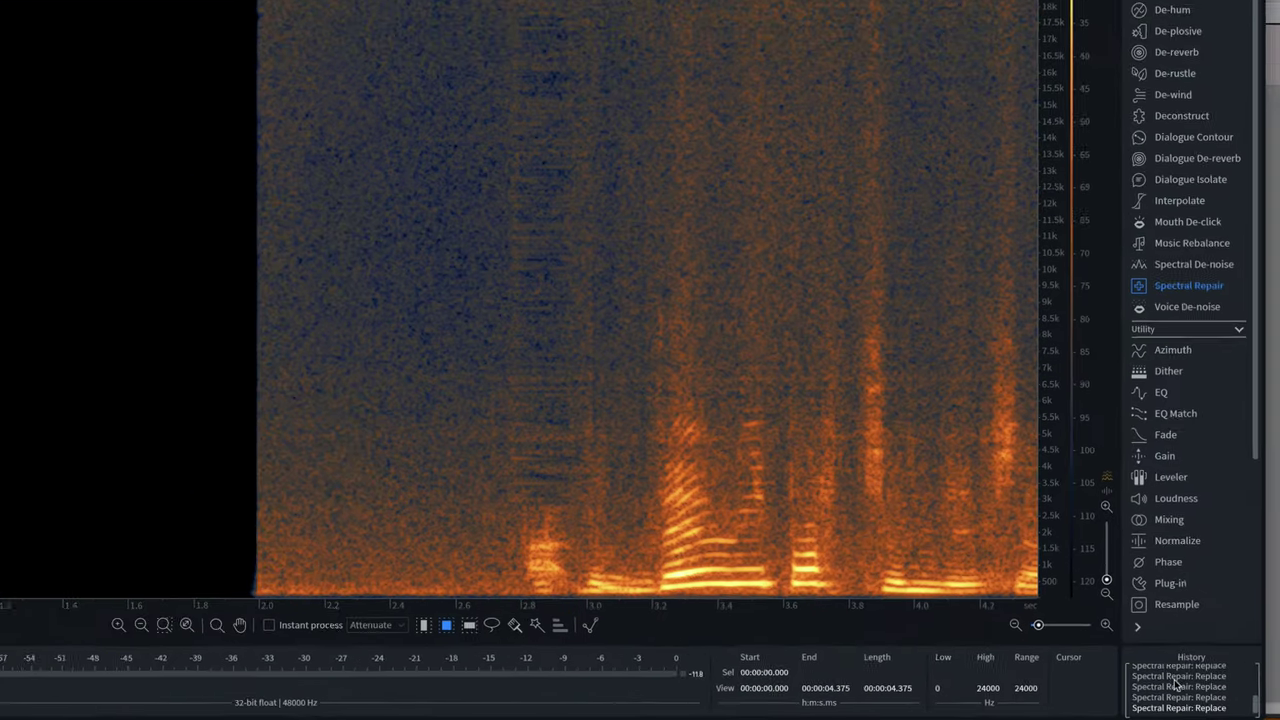
scroll(1197, 686, up, 5)
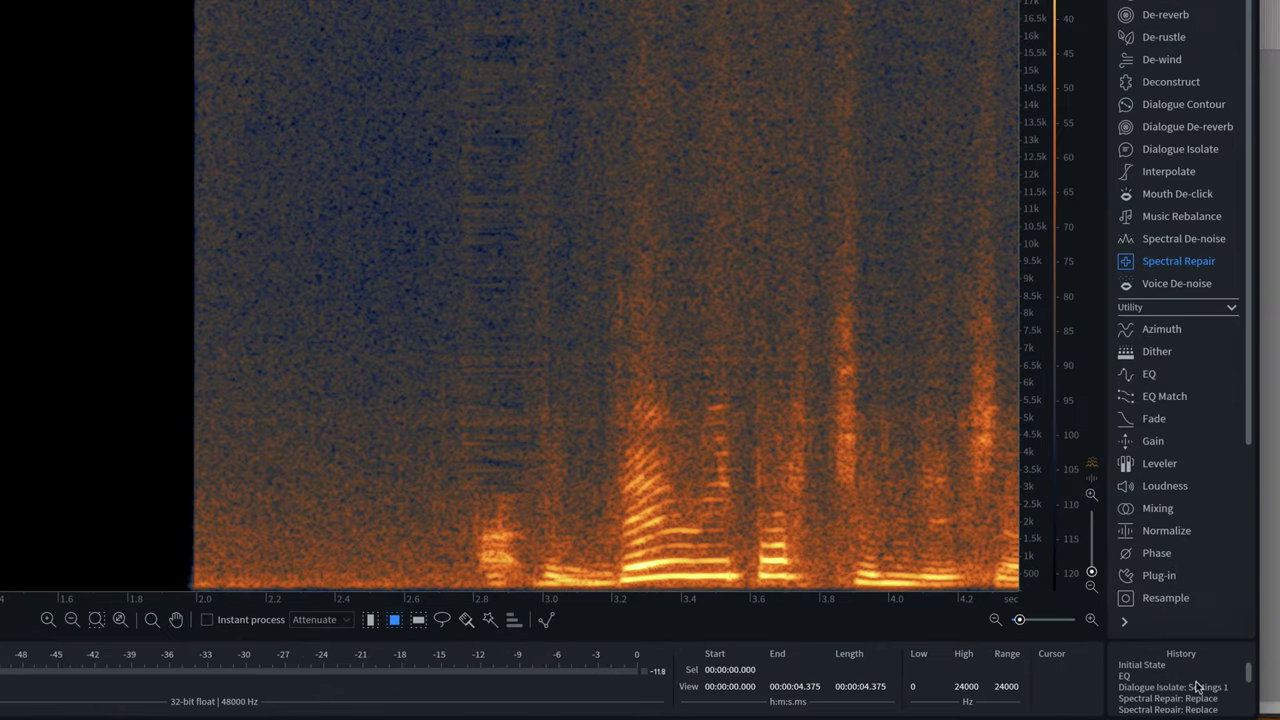
click(1141, 665)
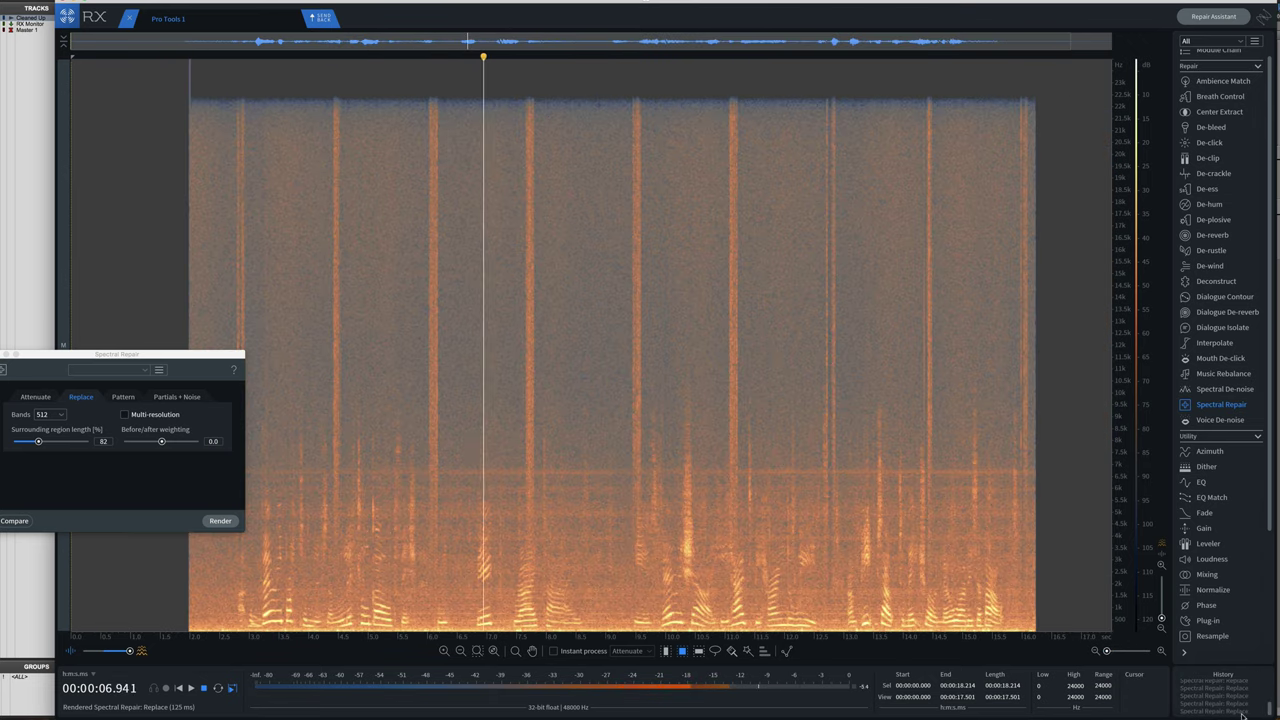
click(1233, 711)
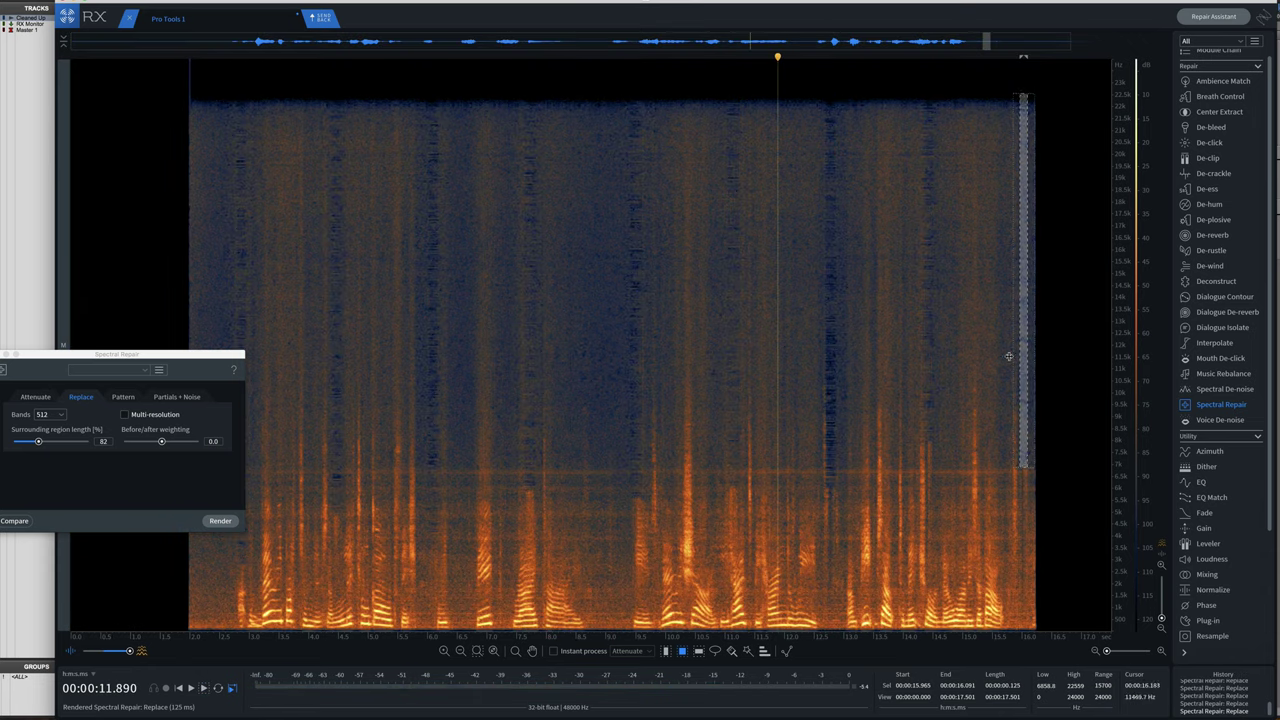
click(169, 253)
click(187, 242)
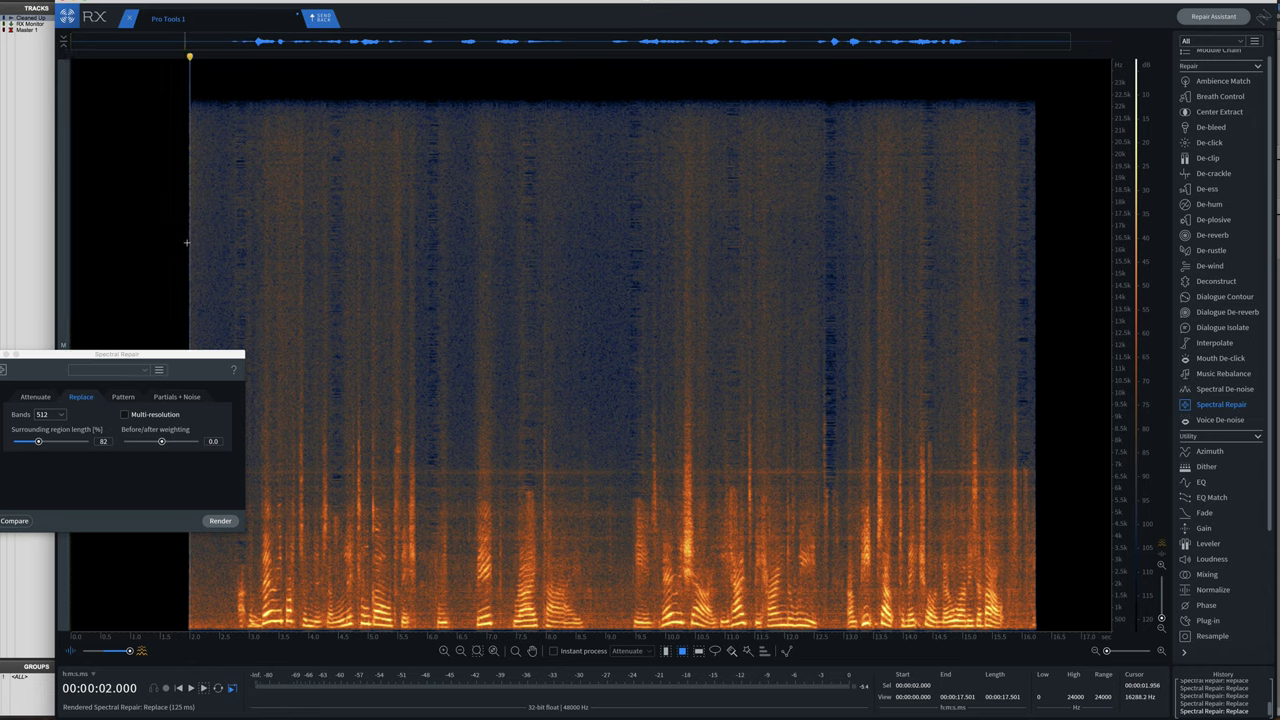
key(space)
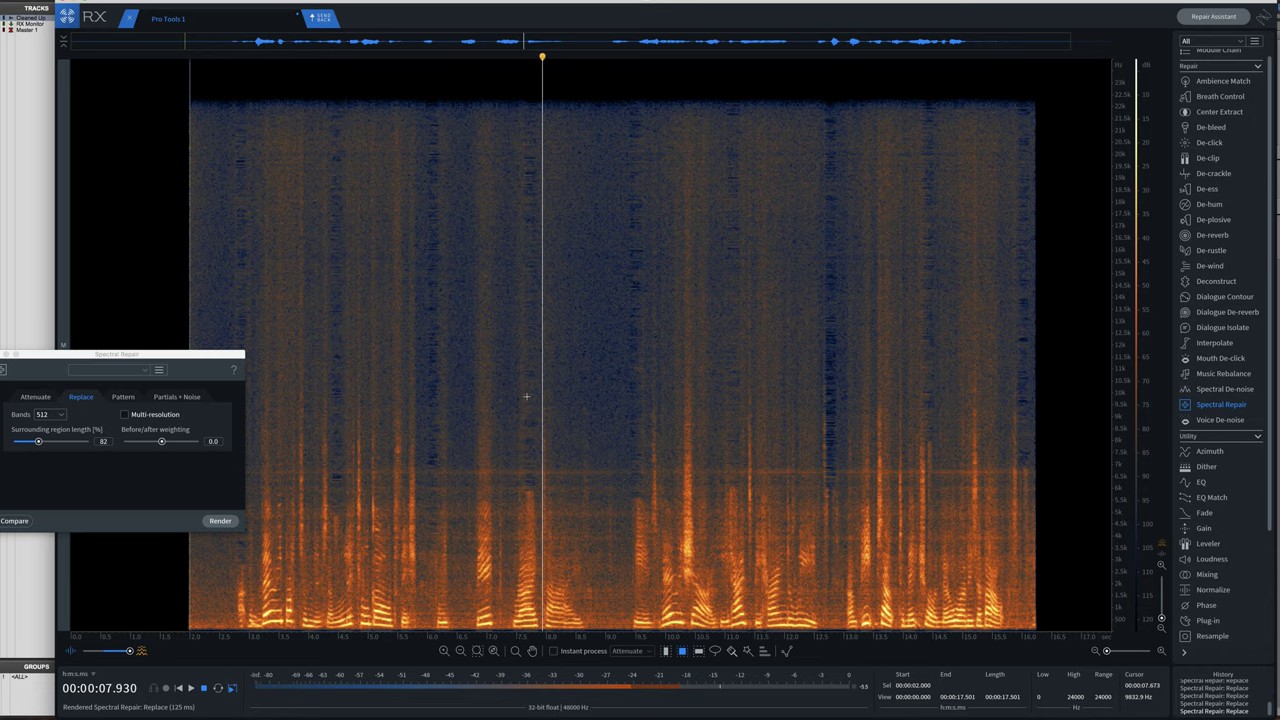
Send the repaired audio back to Pro Tools and render it over the selected cassette clips with RX Connect.
click(322, 19)
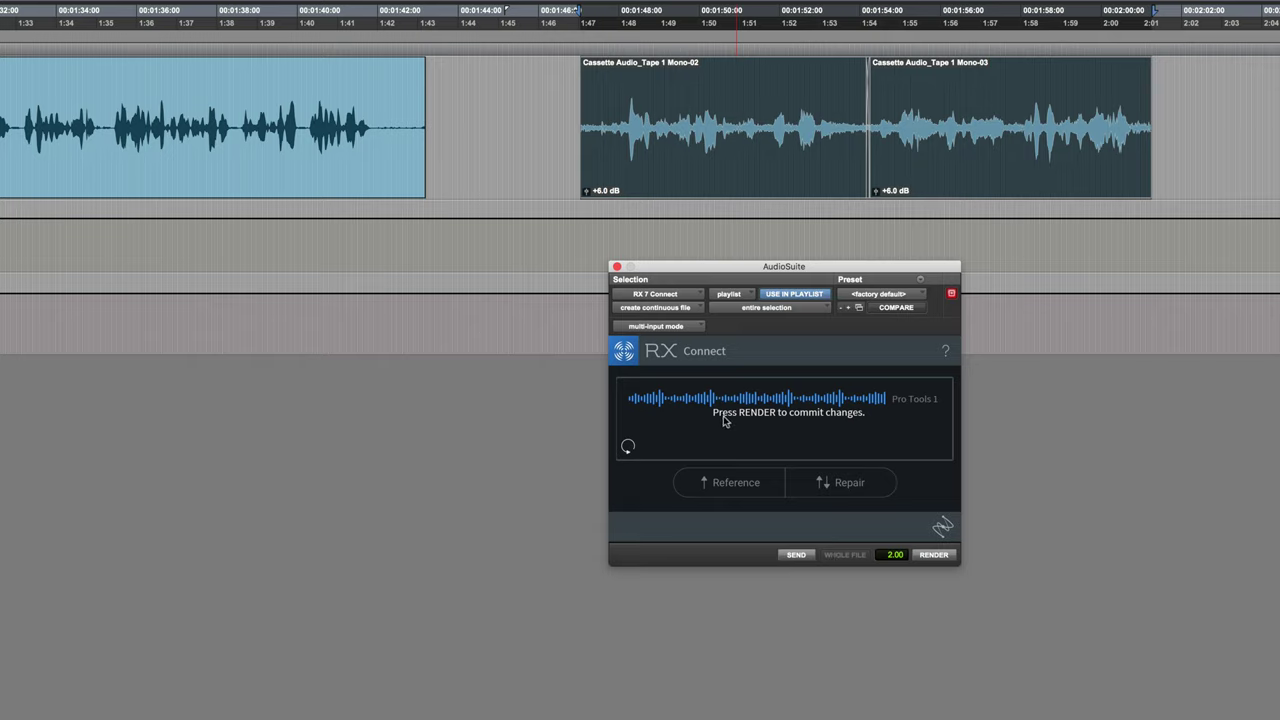
click(935, 556)
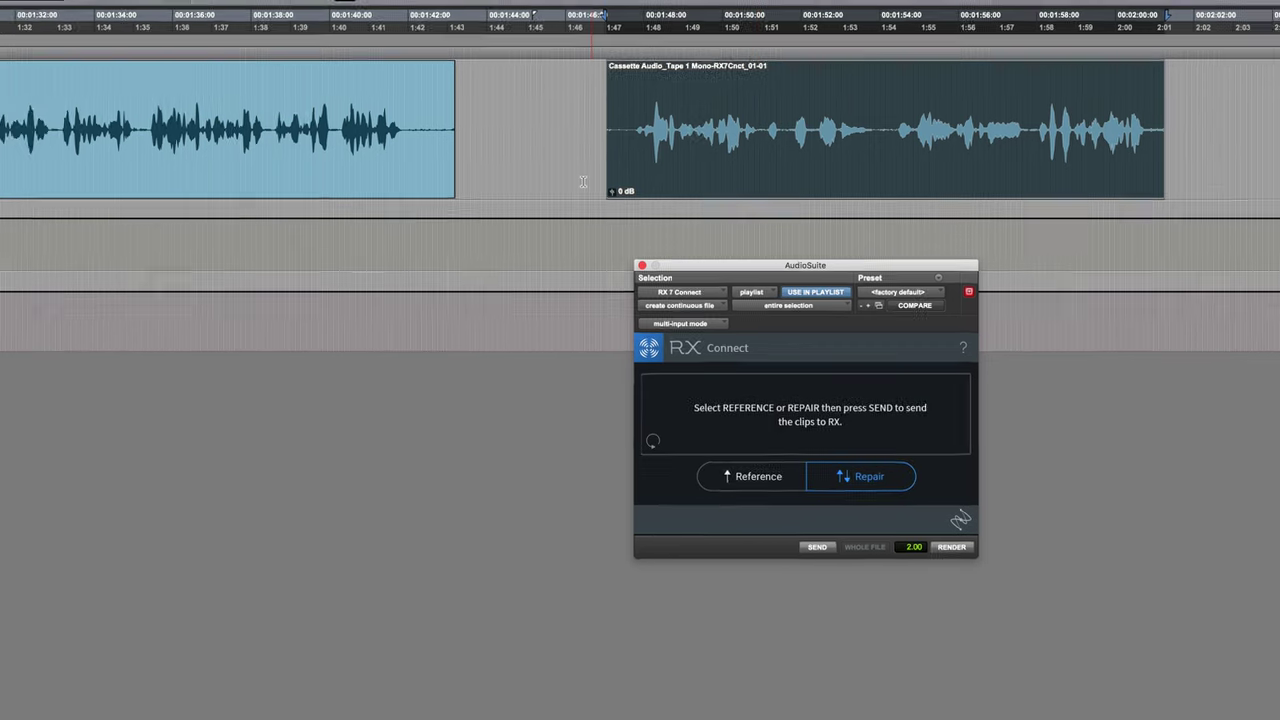
Play the original dialogue on the Noisy playlist, and play the same passage on the Cleaned Up playlist for comparison.
key(super+z)
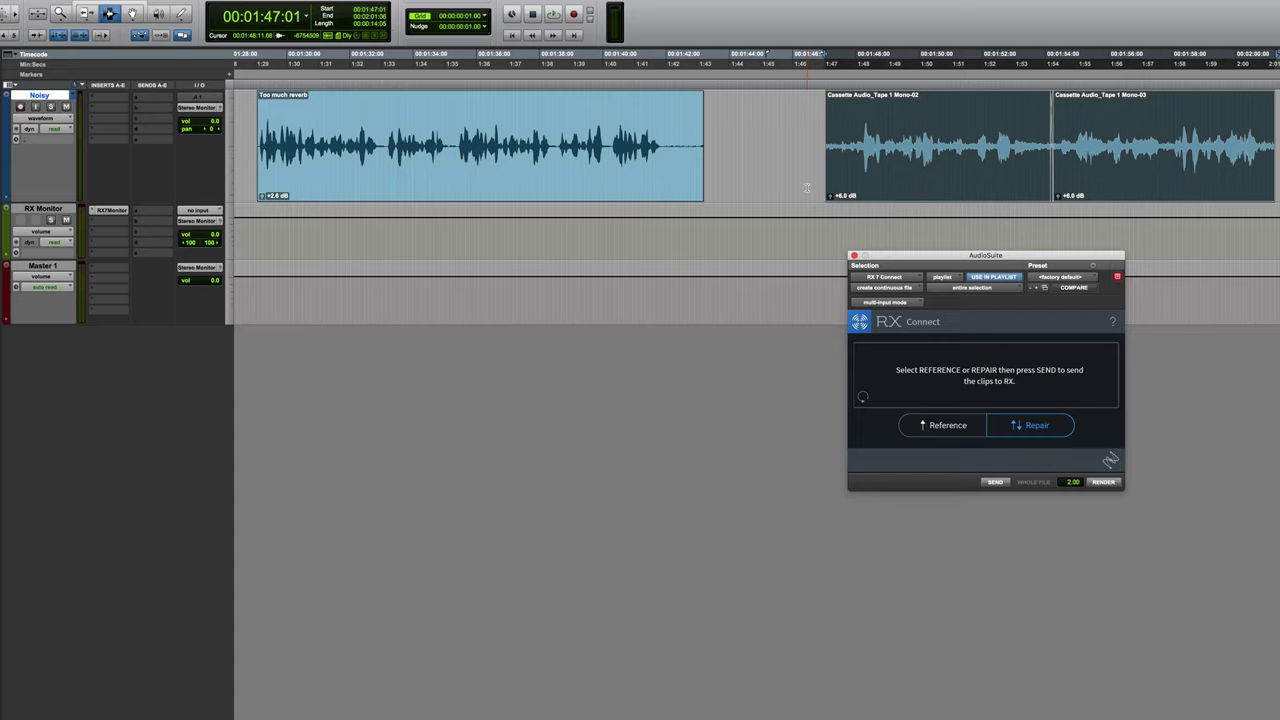
key(space)
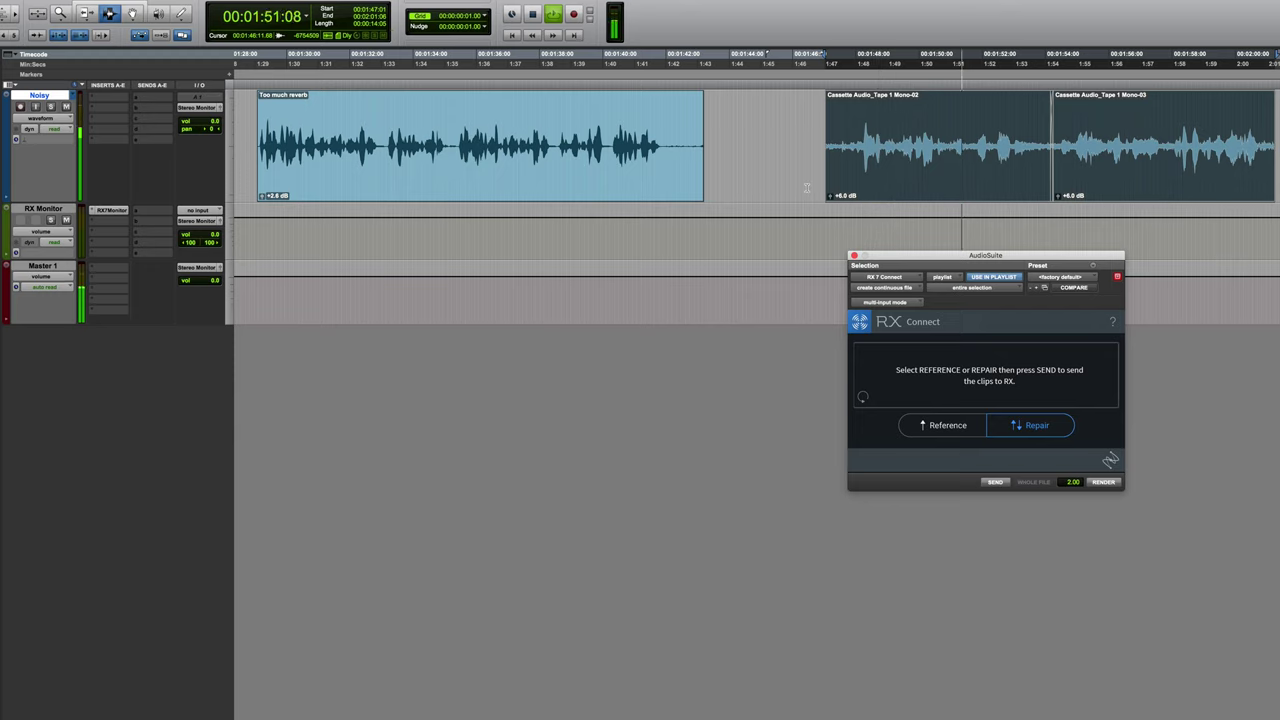
key(space)
key(ctrl+Down)
key(space)
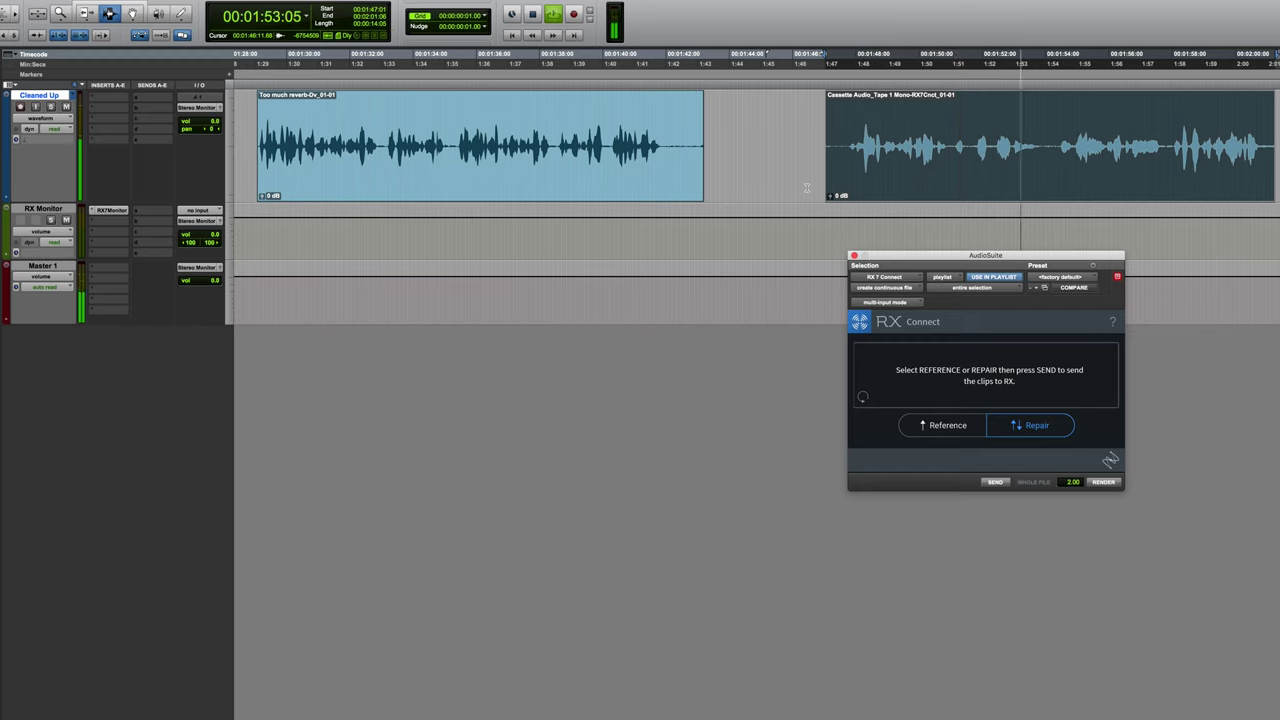
key(space)
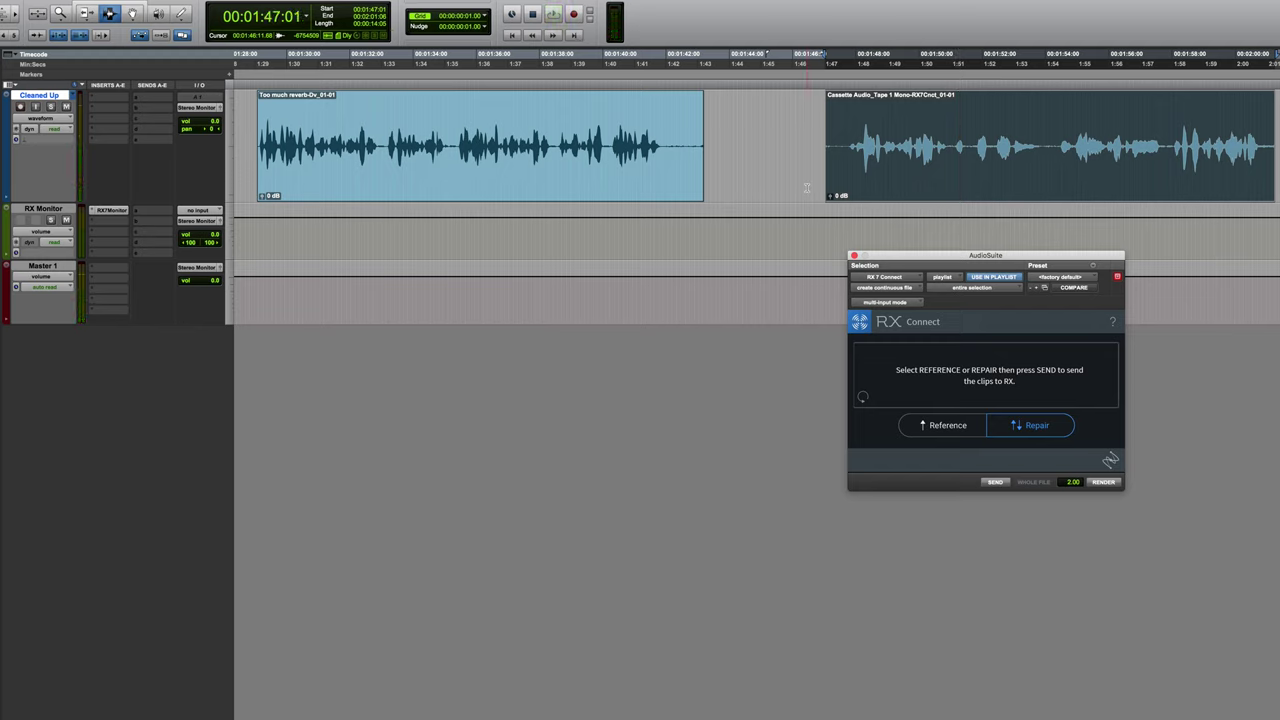